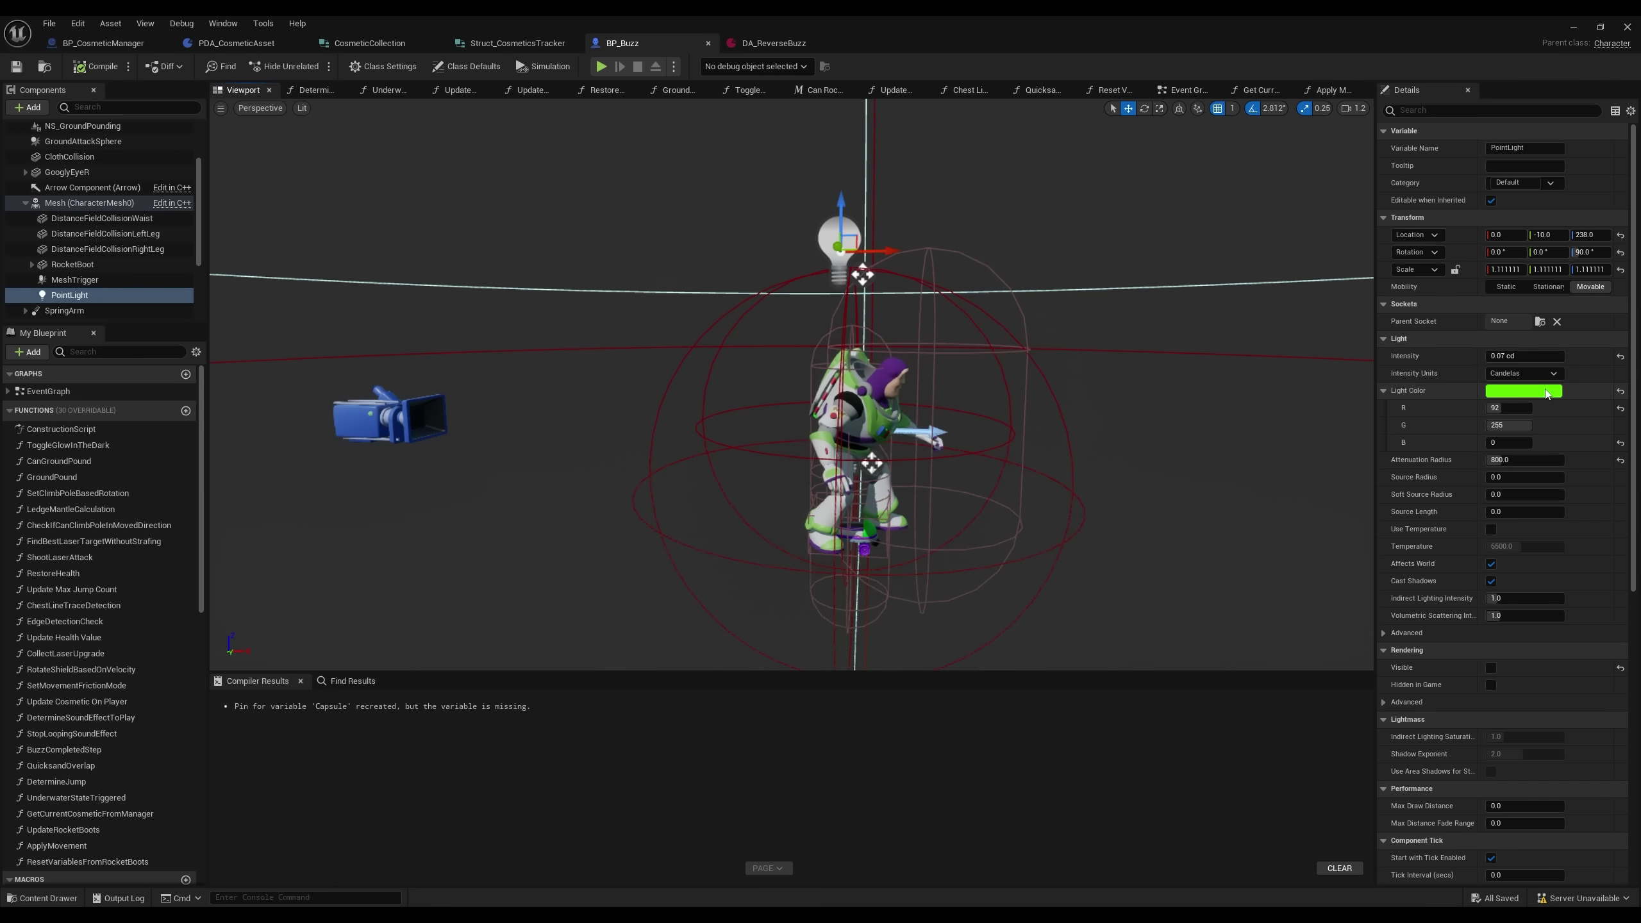
Step: Inspect the PointLight's light color in BP_Buzz and expand Index [7] of the All Cosmetics array in BP_CosmeticManager
{"action": "left_click", "coordinate": [1546, 392]}
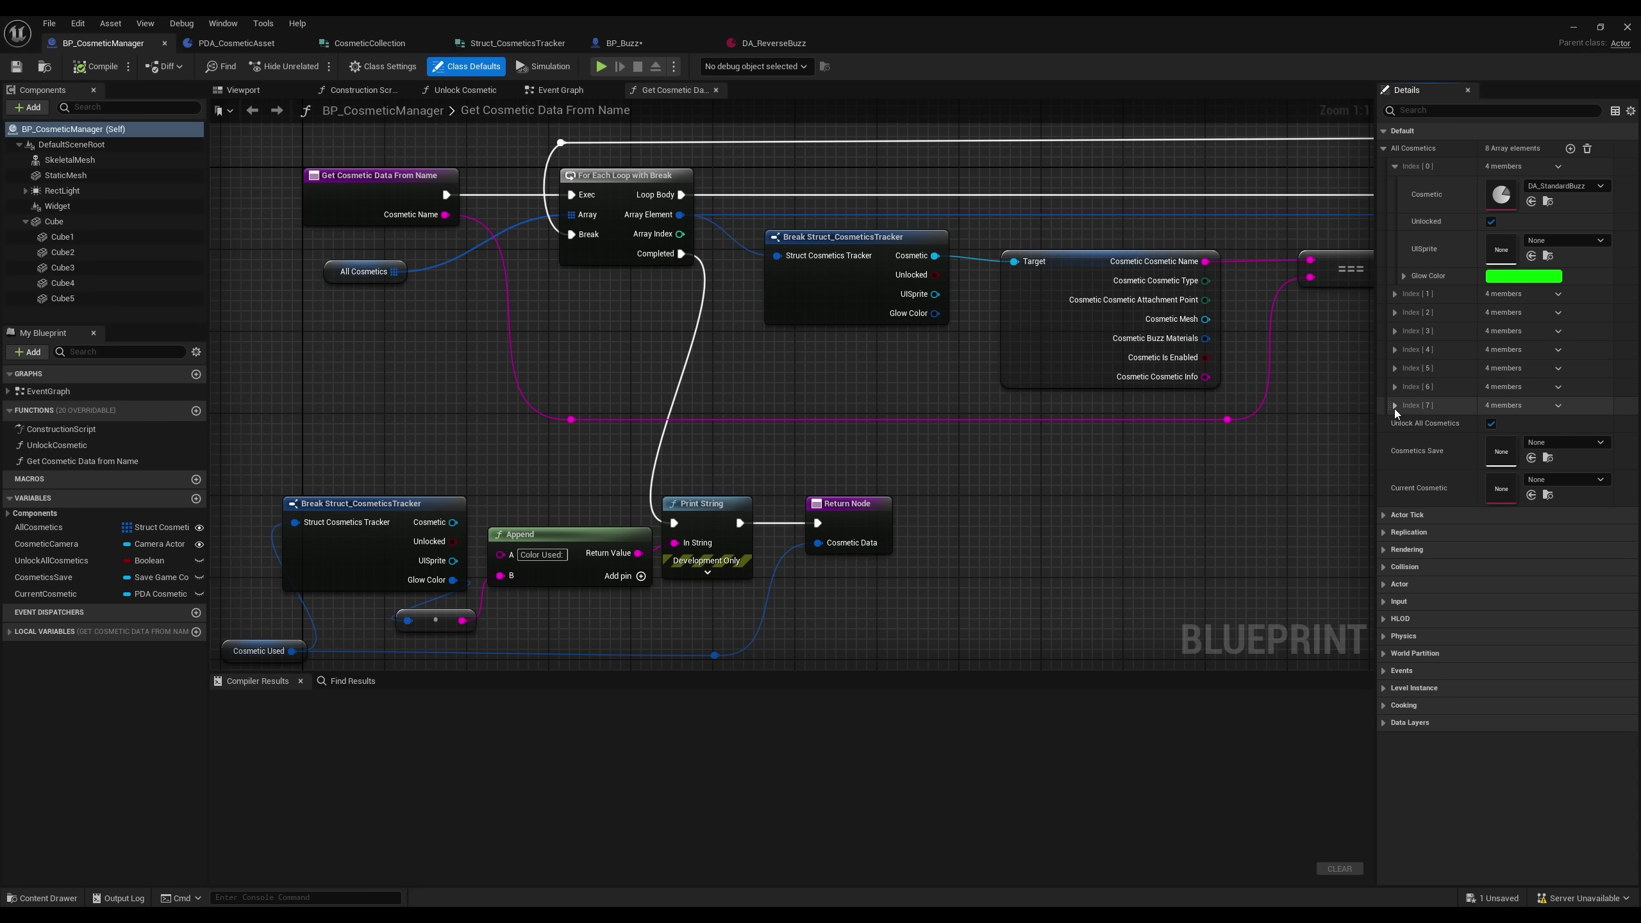
{"action": "left_click", "coordinate": [1394, 405]}
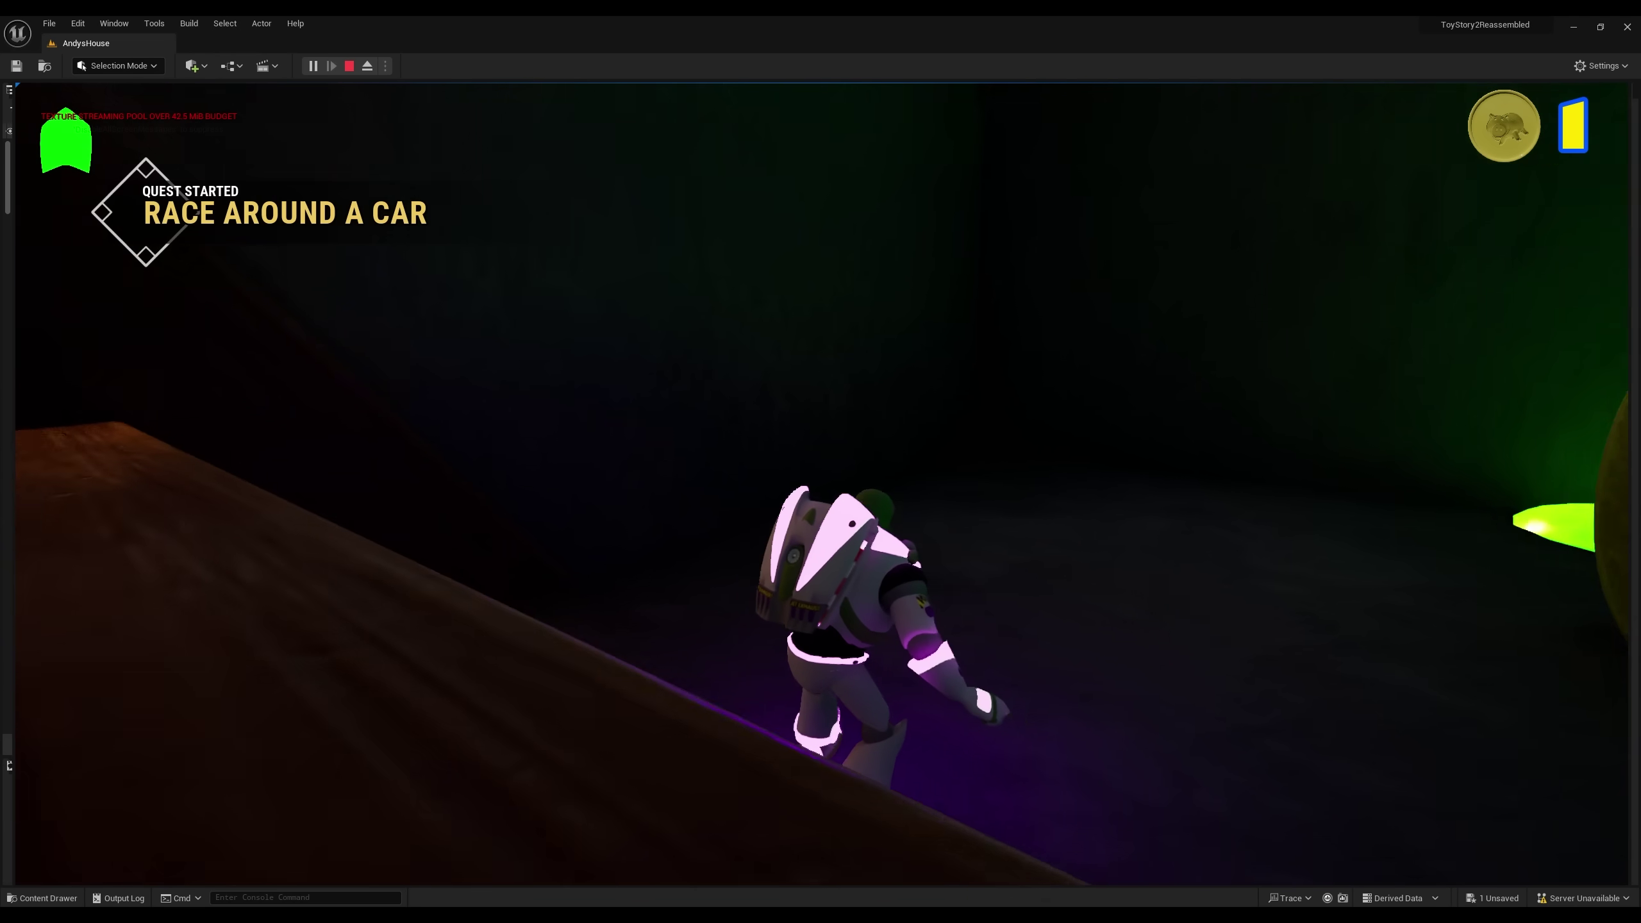
Step: Run the glowing character around under the stairs in the AndysHouse play session to check the suit's light
{"action": "key", "text": "d"}
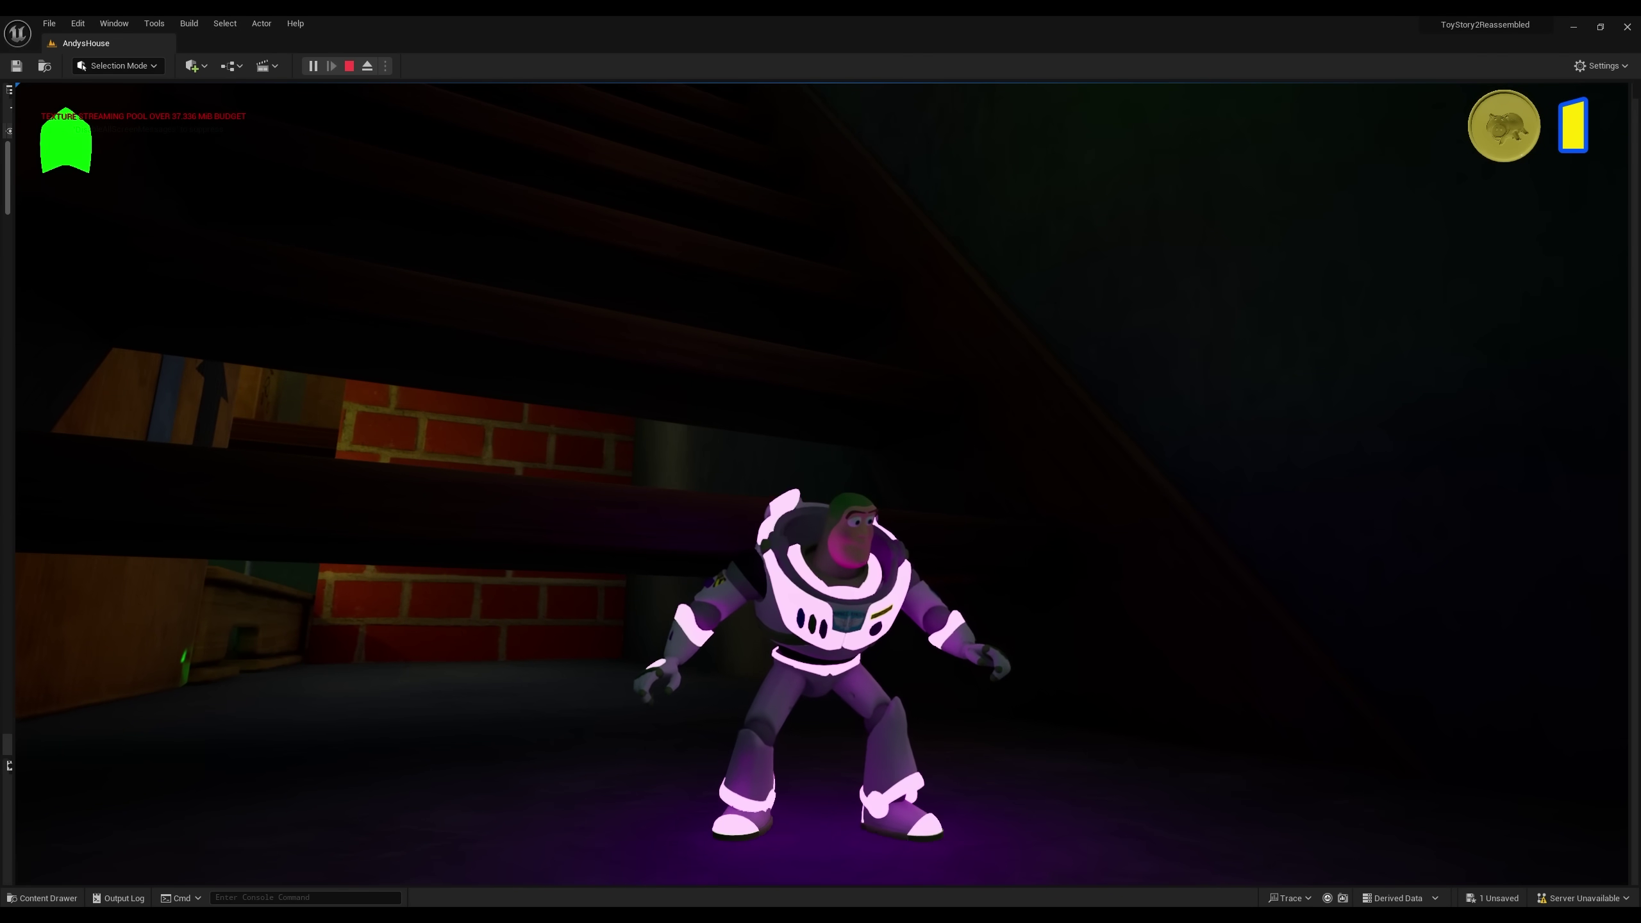
{"action": "key", "text": "a"}
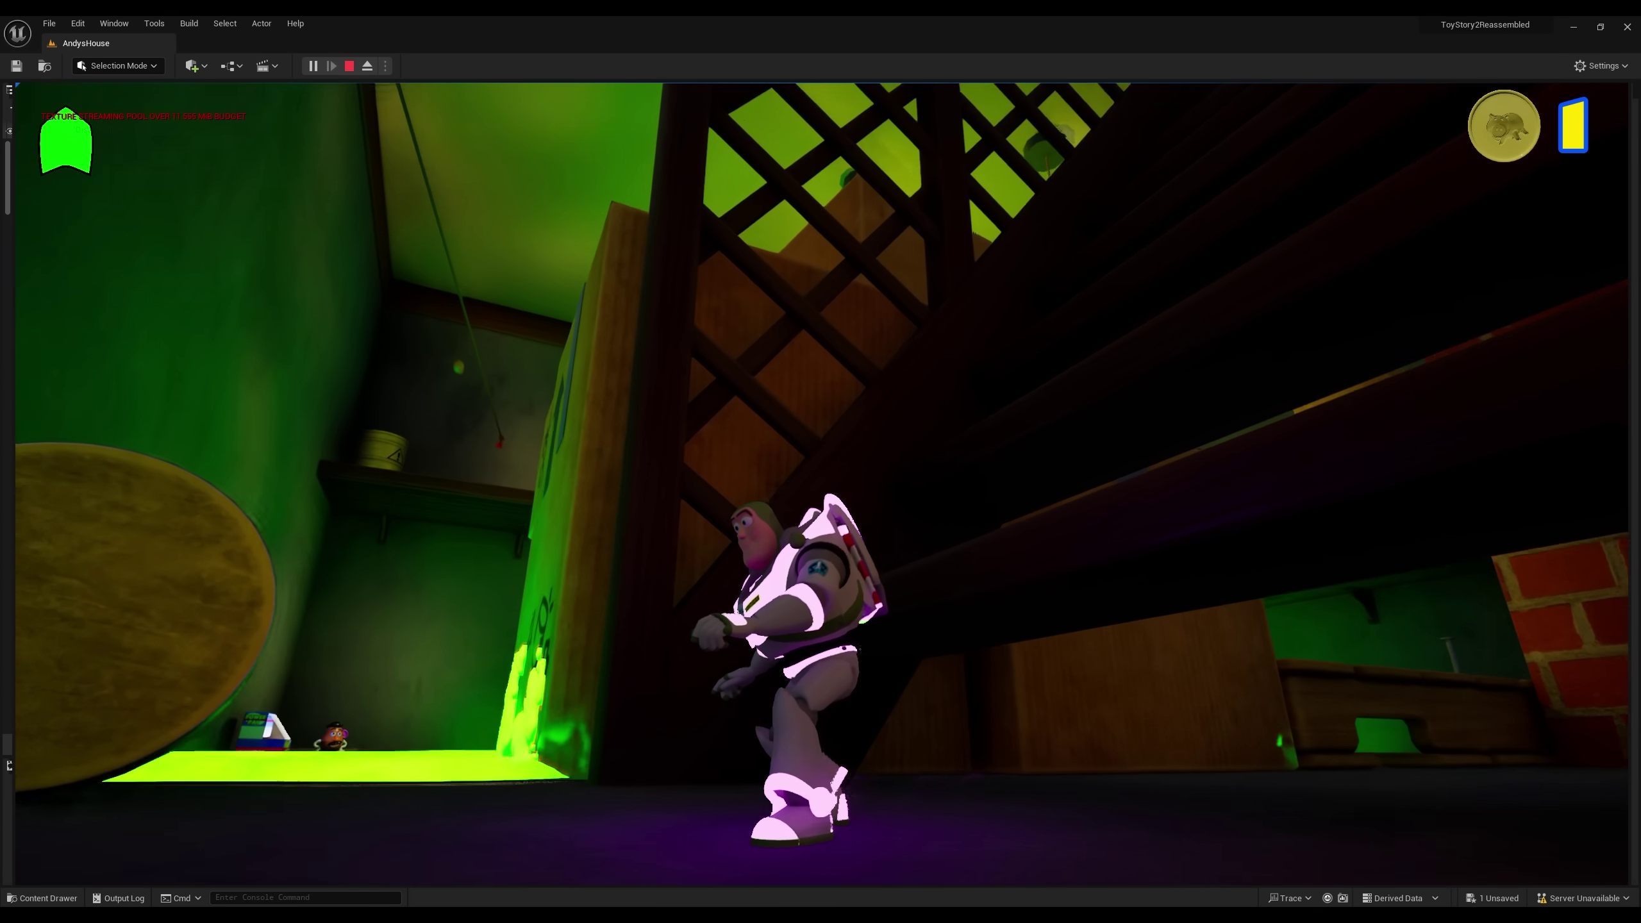
{"action": "key", "text": "a"}
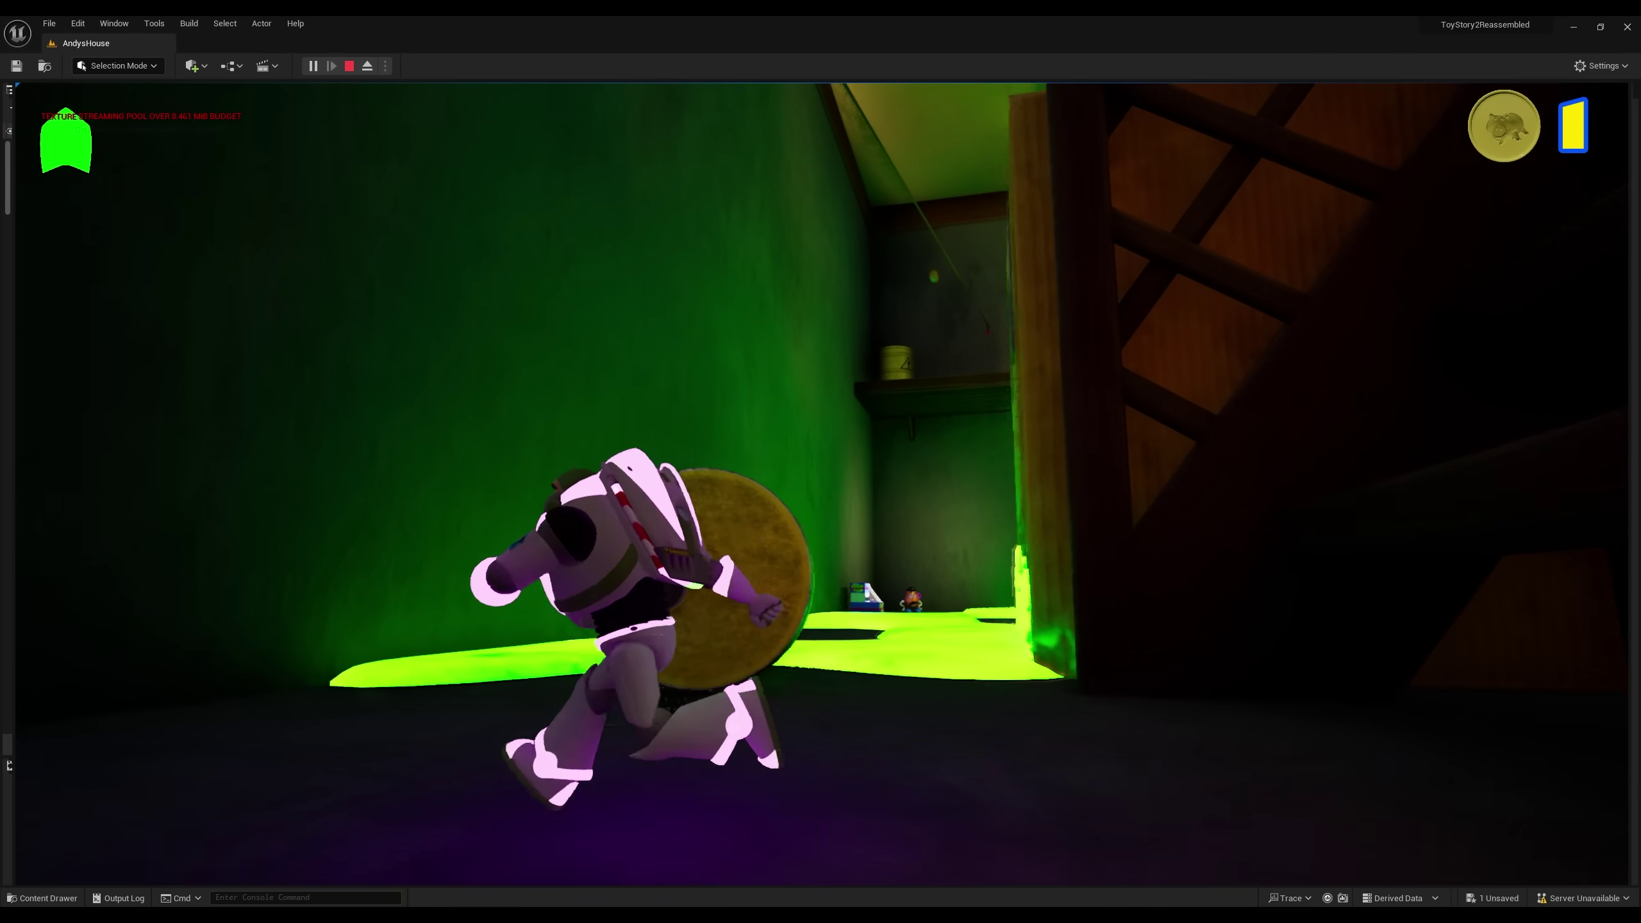
{"action": "key", "text": "d"}
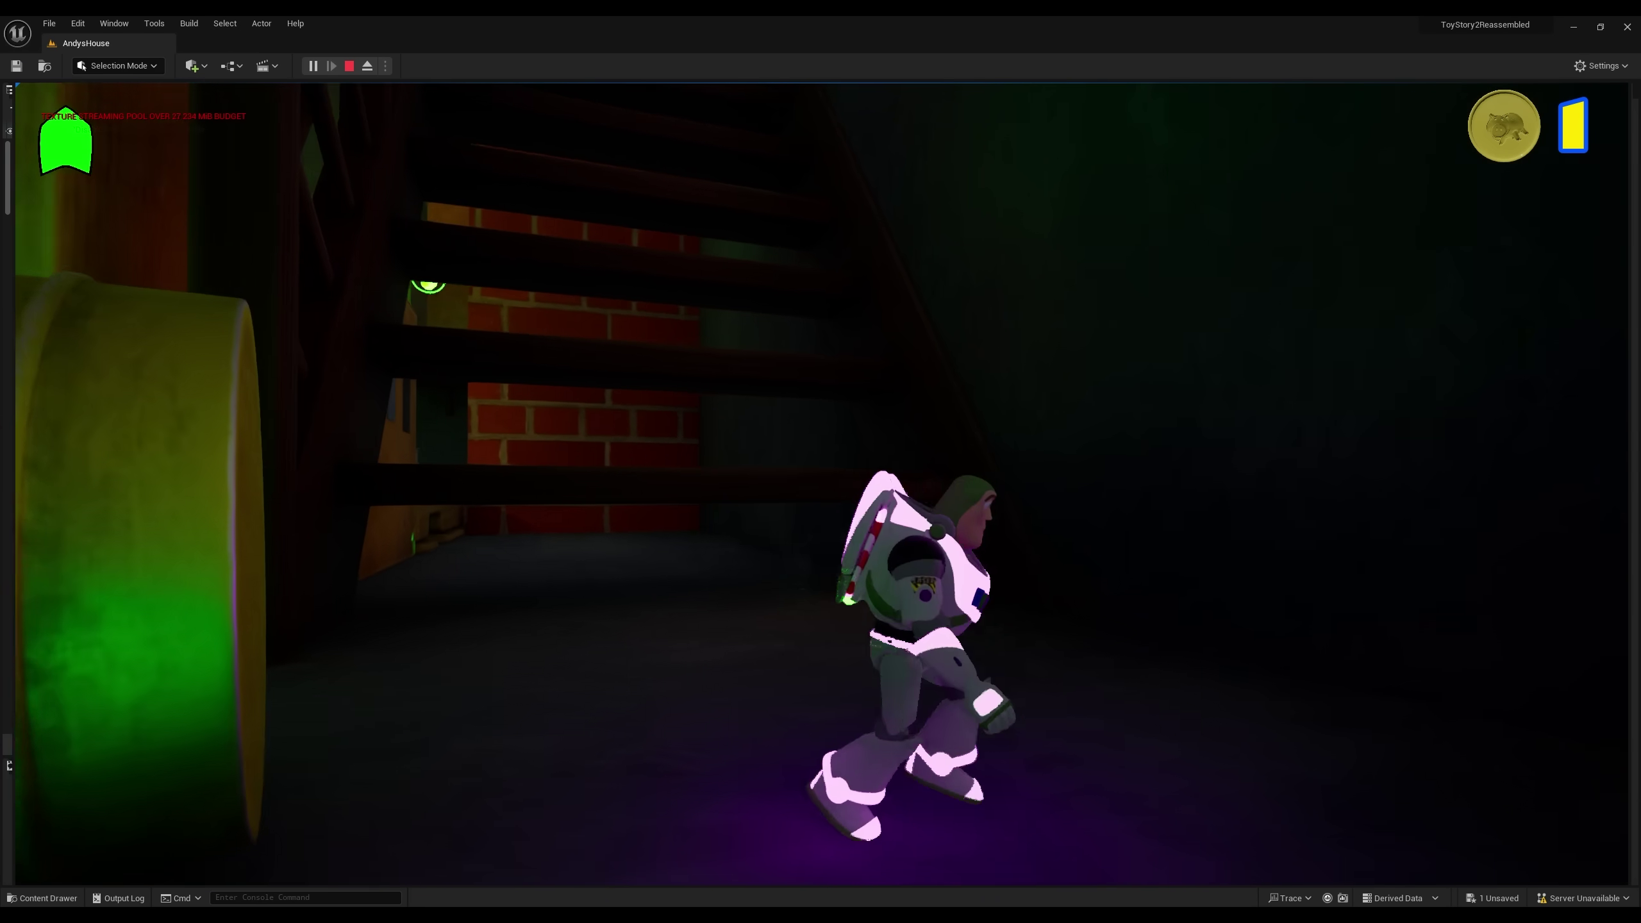
{"action": "key", "text": "d"}
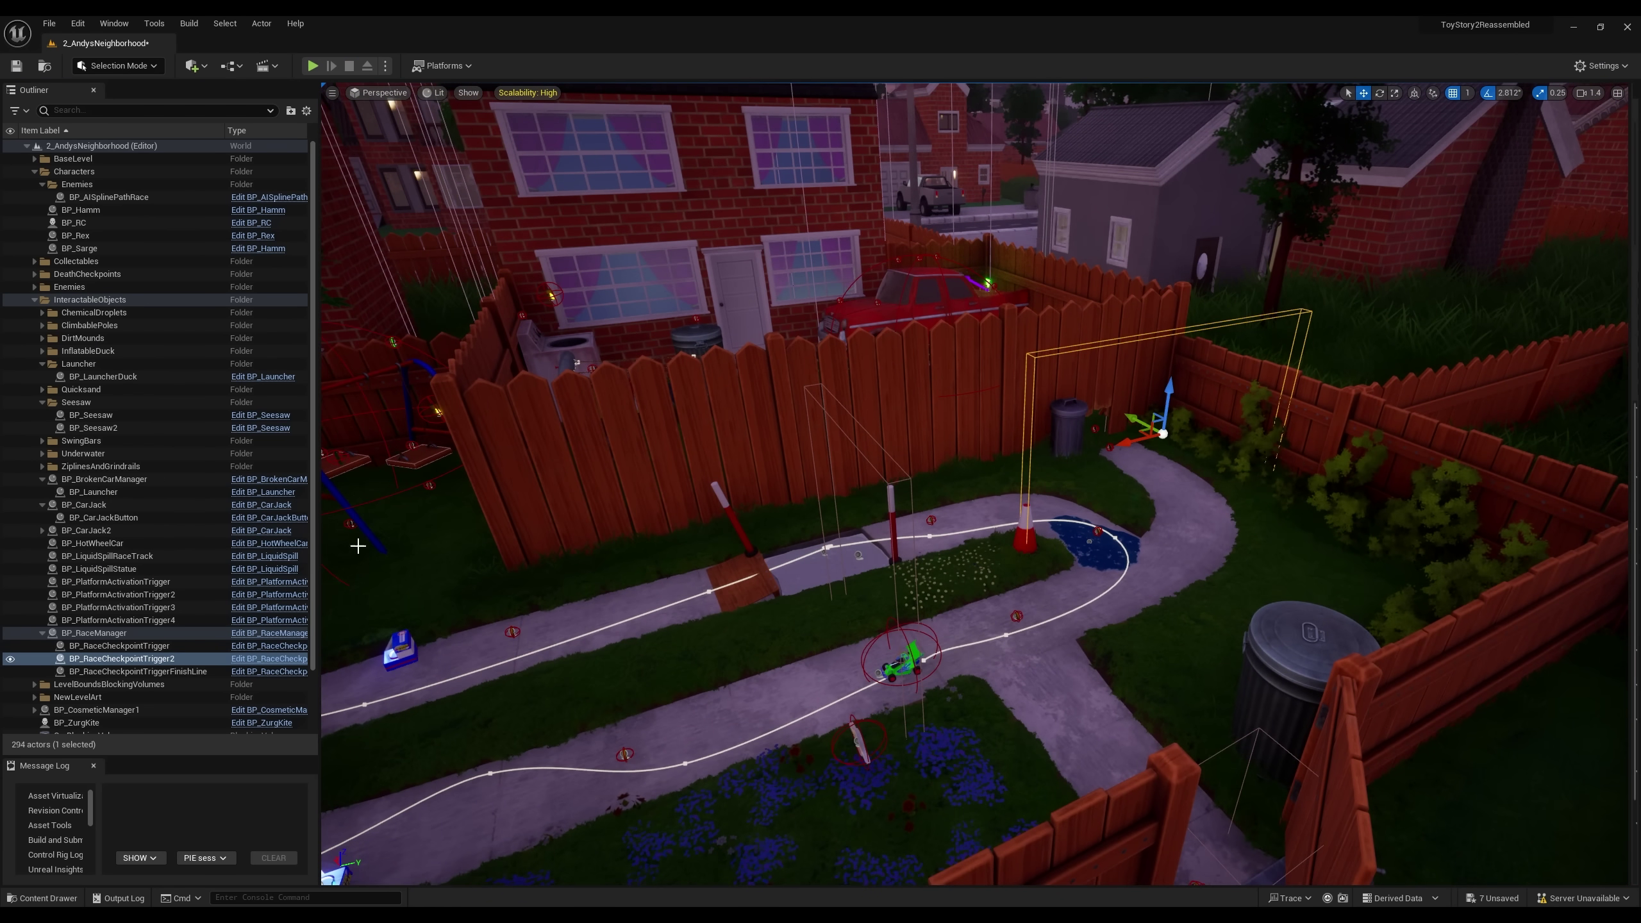
Step: Select BP_RaceCheckpointTriggerFinishLine in the neighborhood level and examine the CheckpointTriggered logic in BP_RaceManager's event graph
{"action": "left_click", "coordinate": [150, 673]}
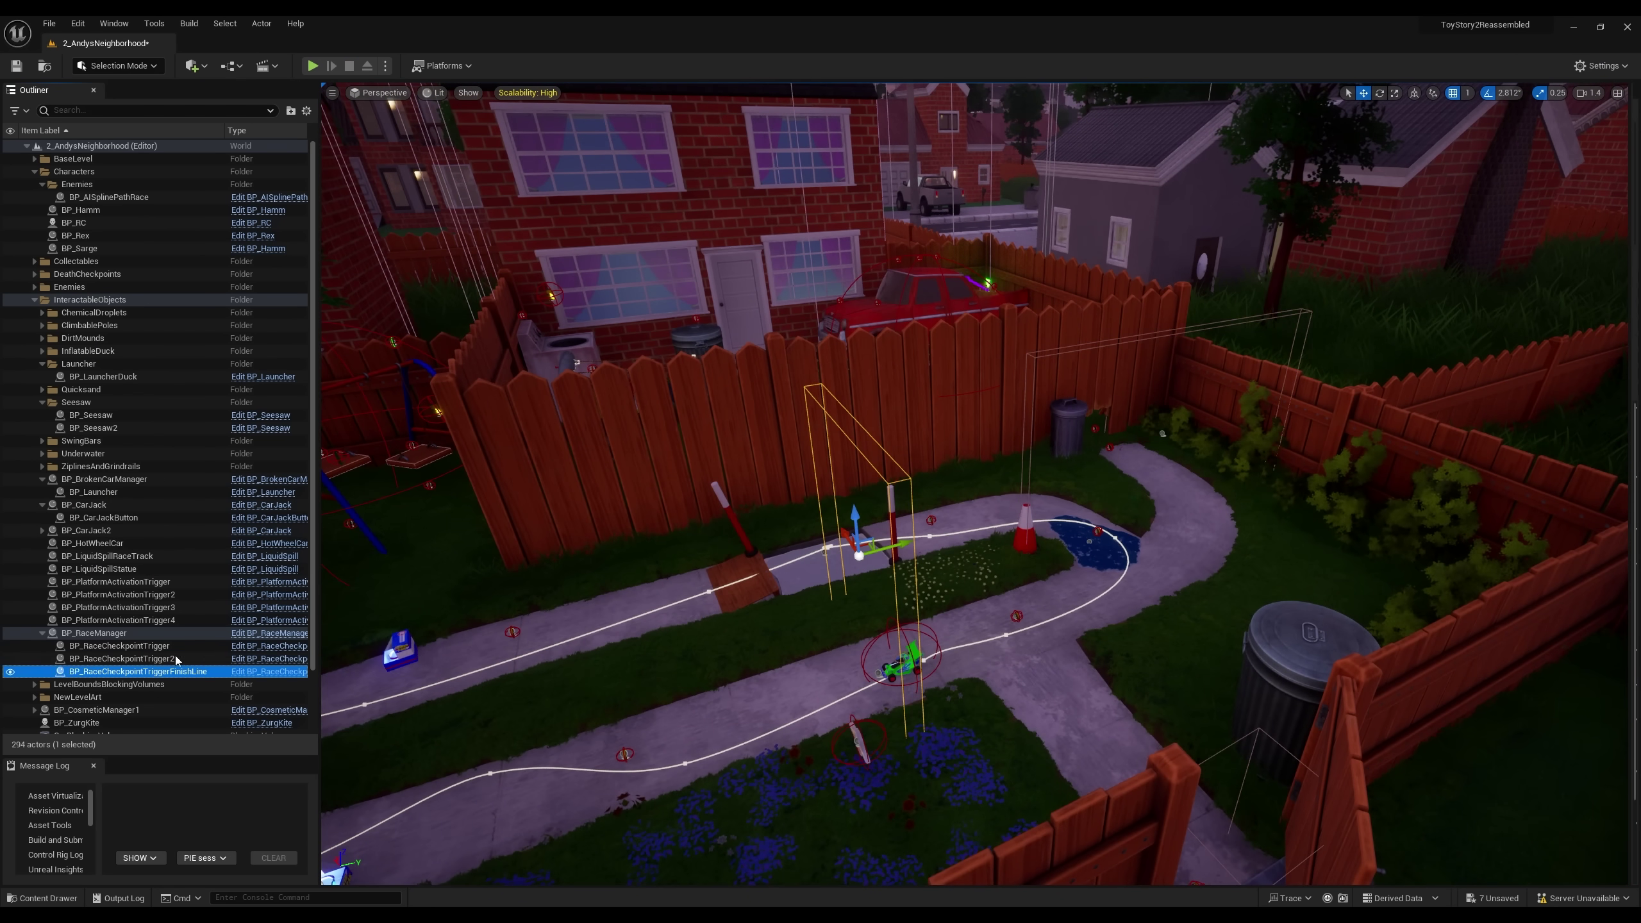
{"action": "right_click_drag", "start_coordinate": [400, 568], "coordinate": [452, 627]}
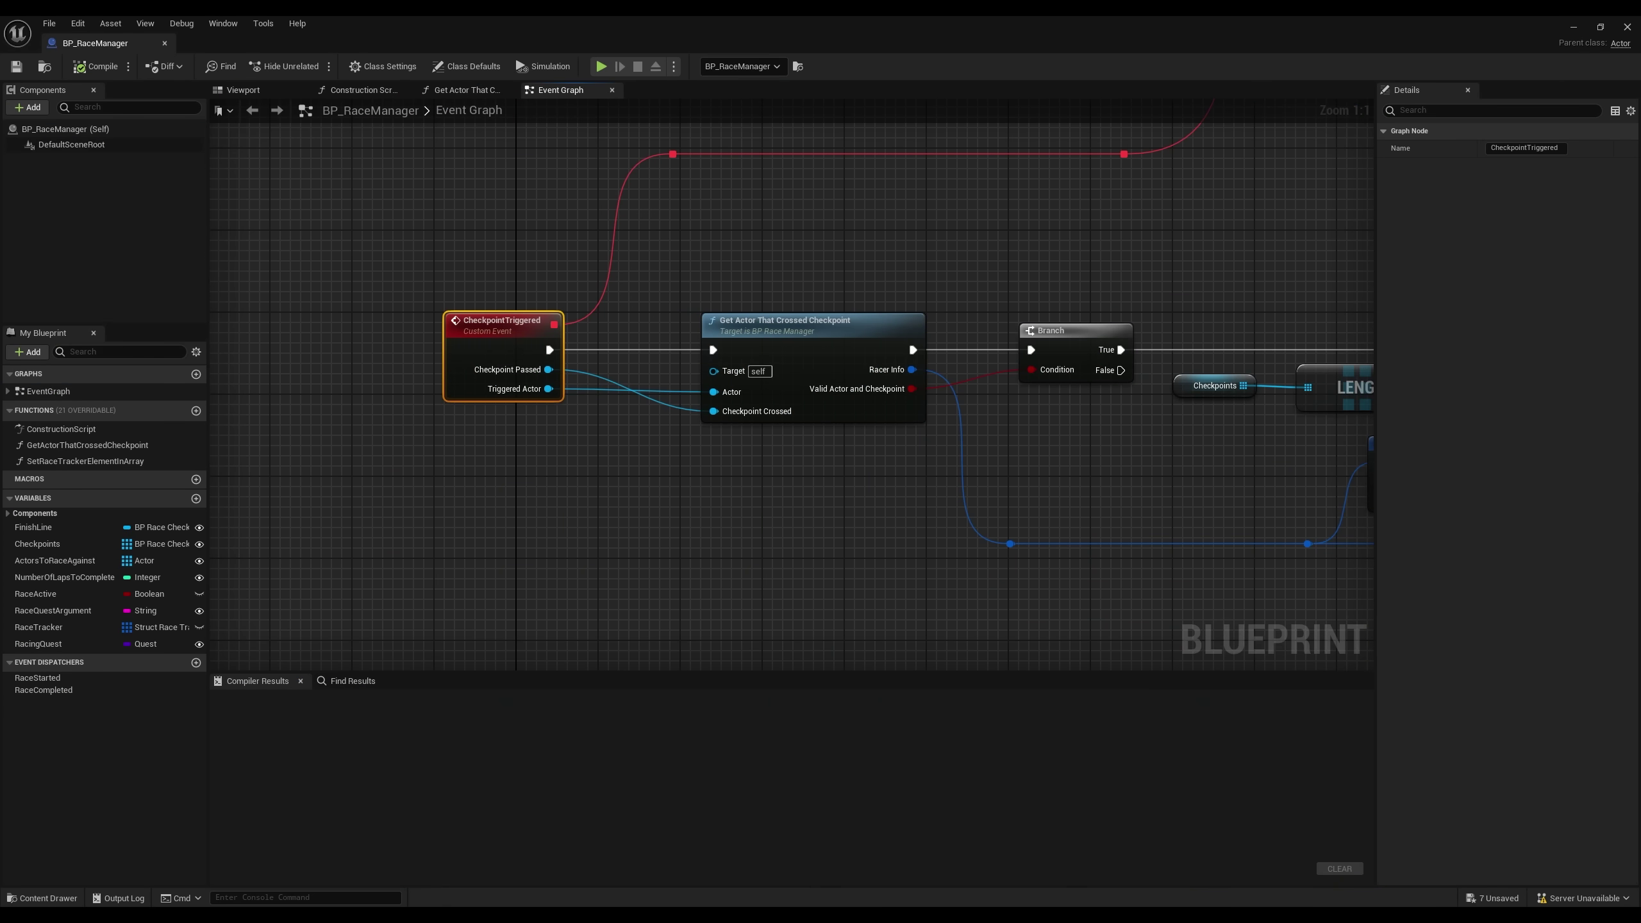
{"action": "right_click_drag", "start_coordinate": [836, 322], "coordinate": [496, 292]}
{"action": "right_click_drag", "start_coordinate": [1071, 420], "coordinate": [690, 472]}
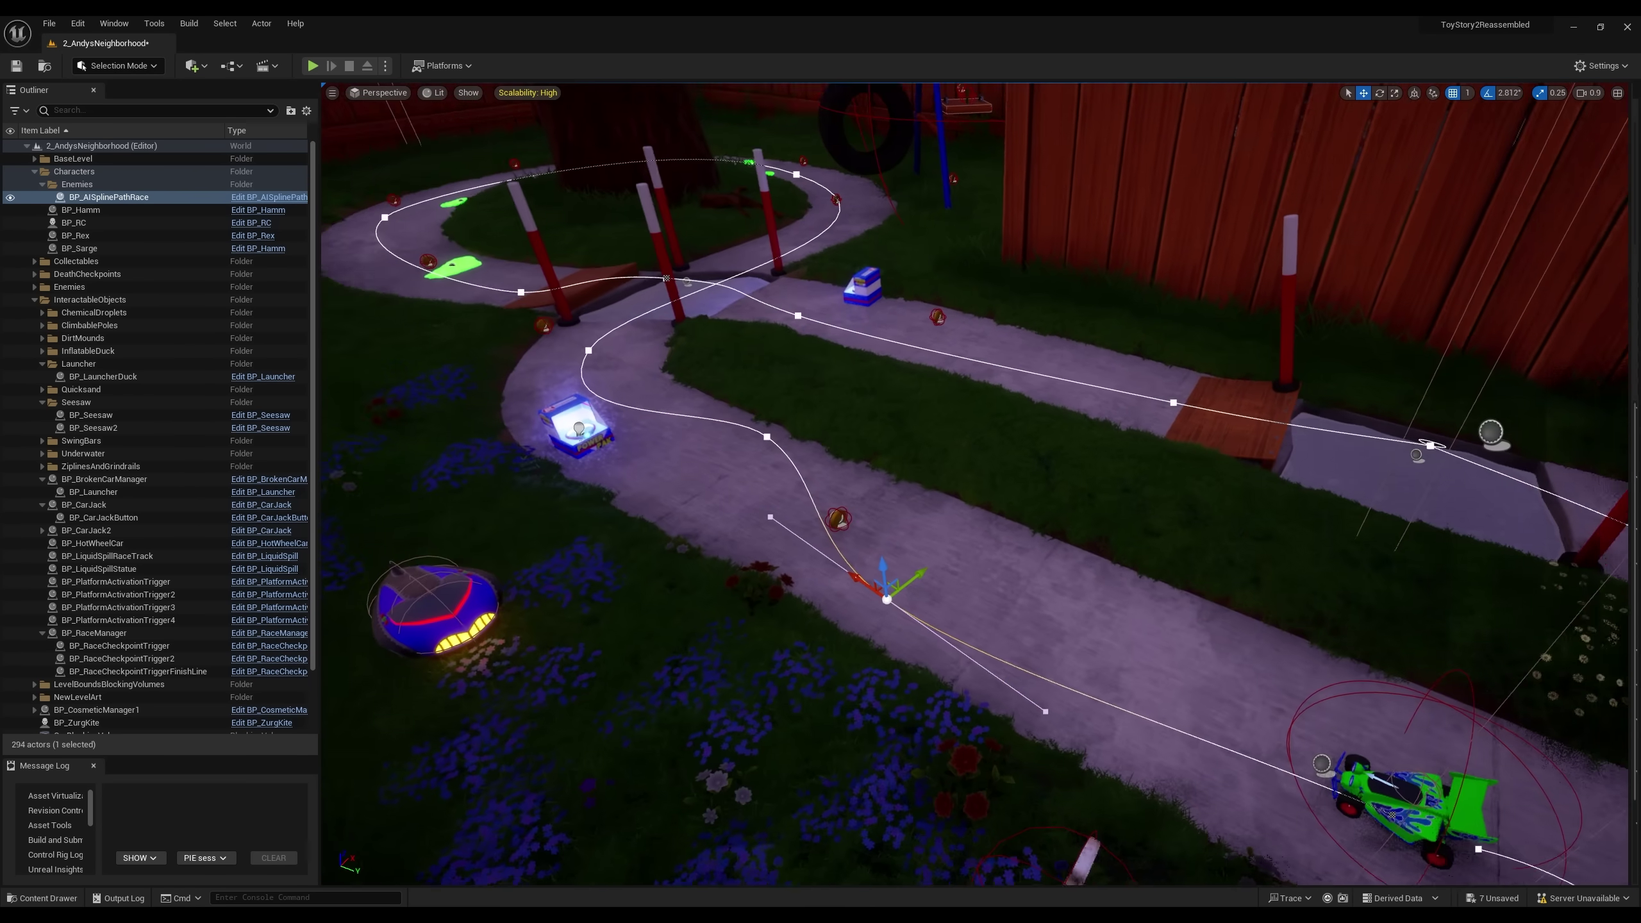
Step: Play the neighborhood level and race the character past the green car, jumping along the garden track
{"action": "key", "text": "alt+p"}
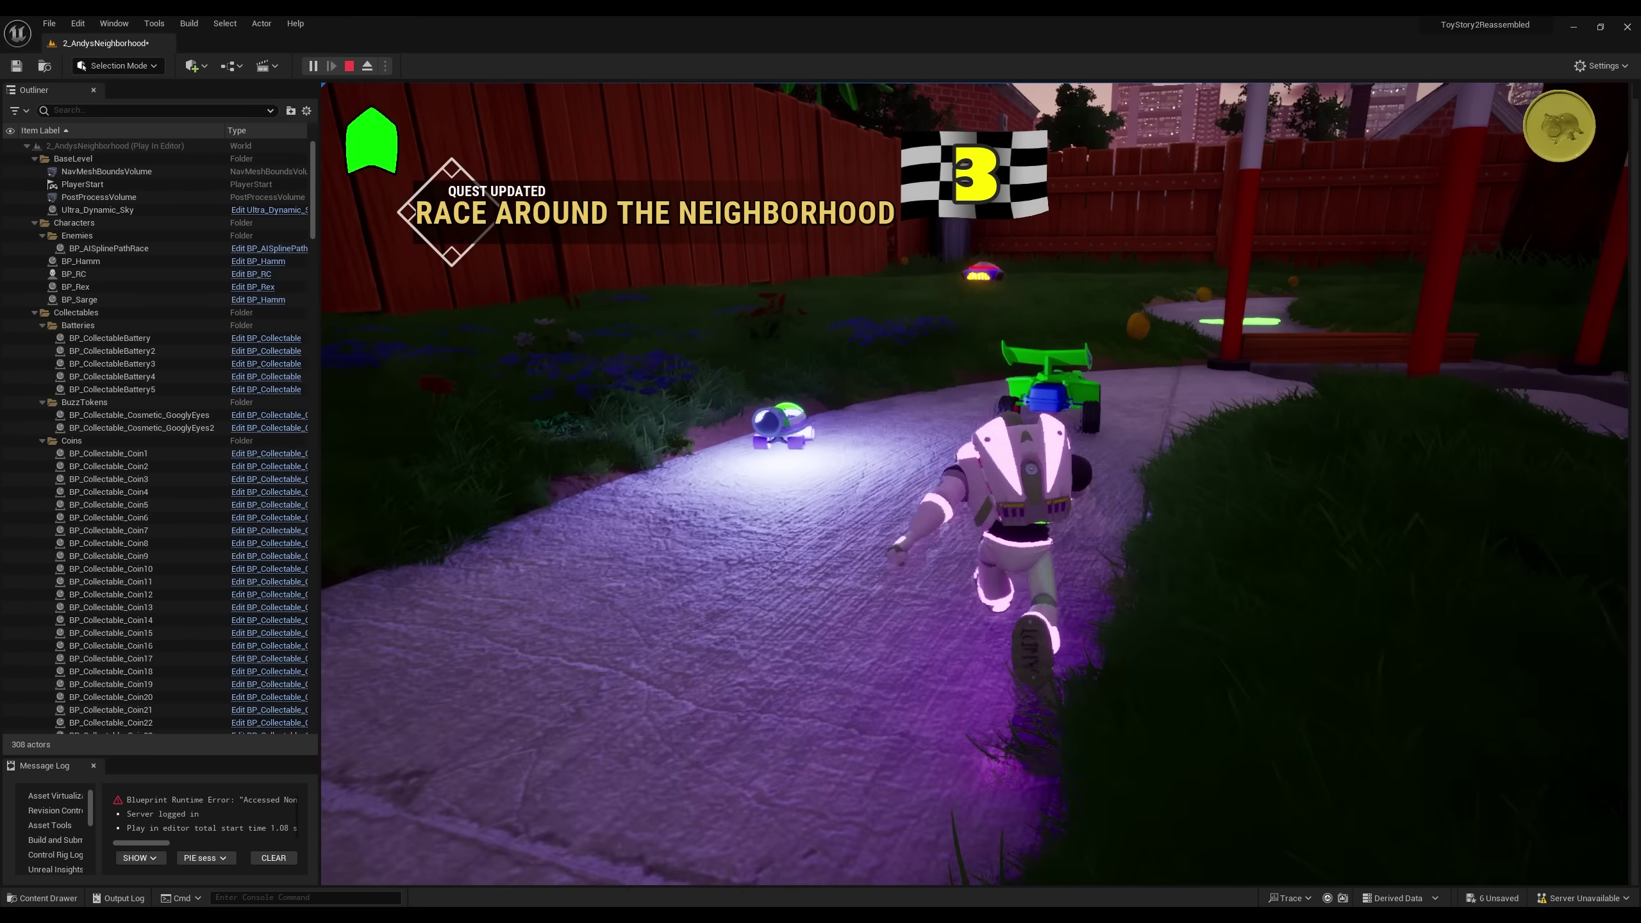
{"action": "key", "text": "w"}
{"action": "key", "text": "space"}
{"action": "key", "text": "space"}
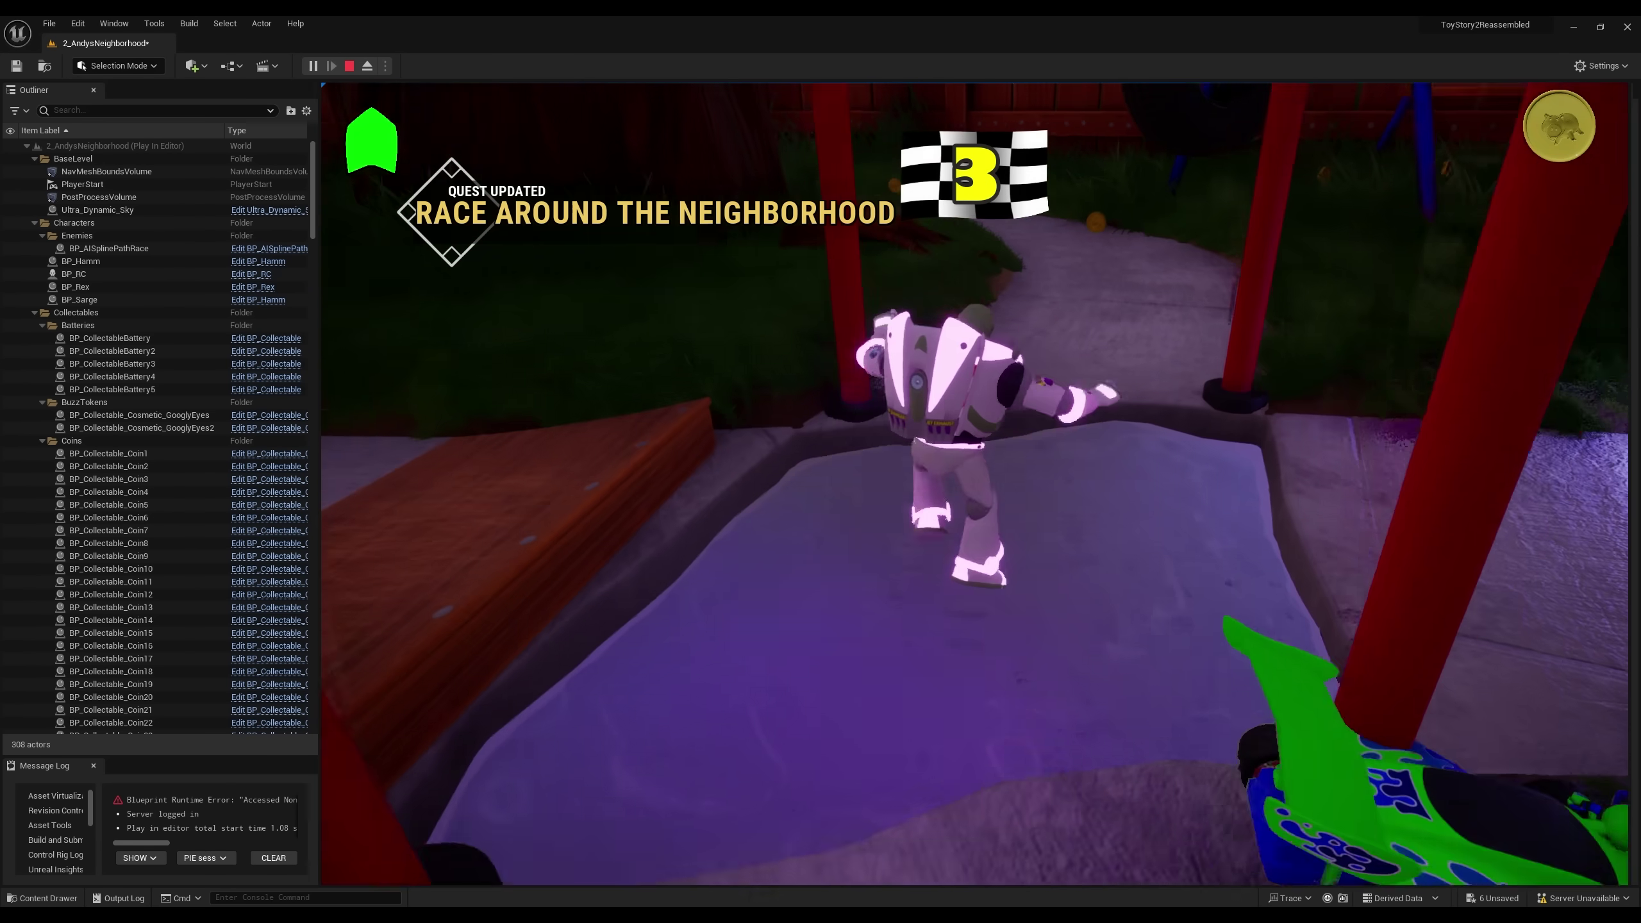
{"action": "key", "text": "a"}
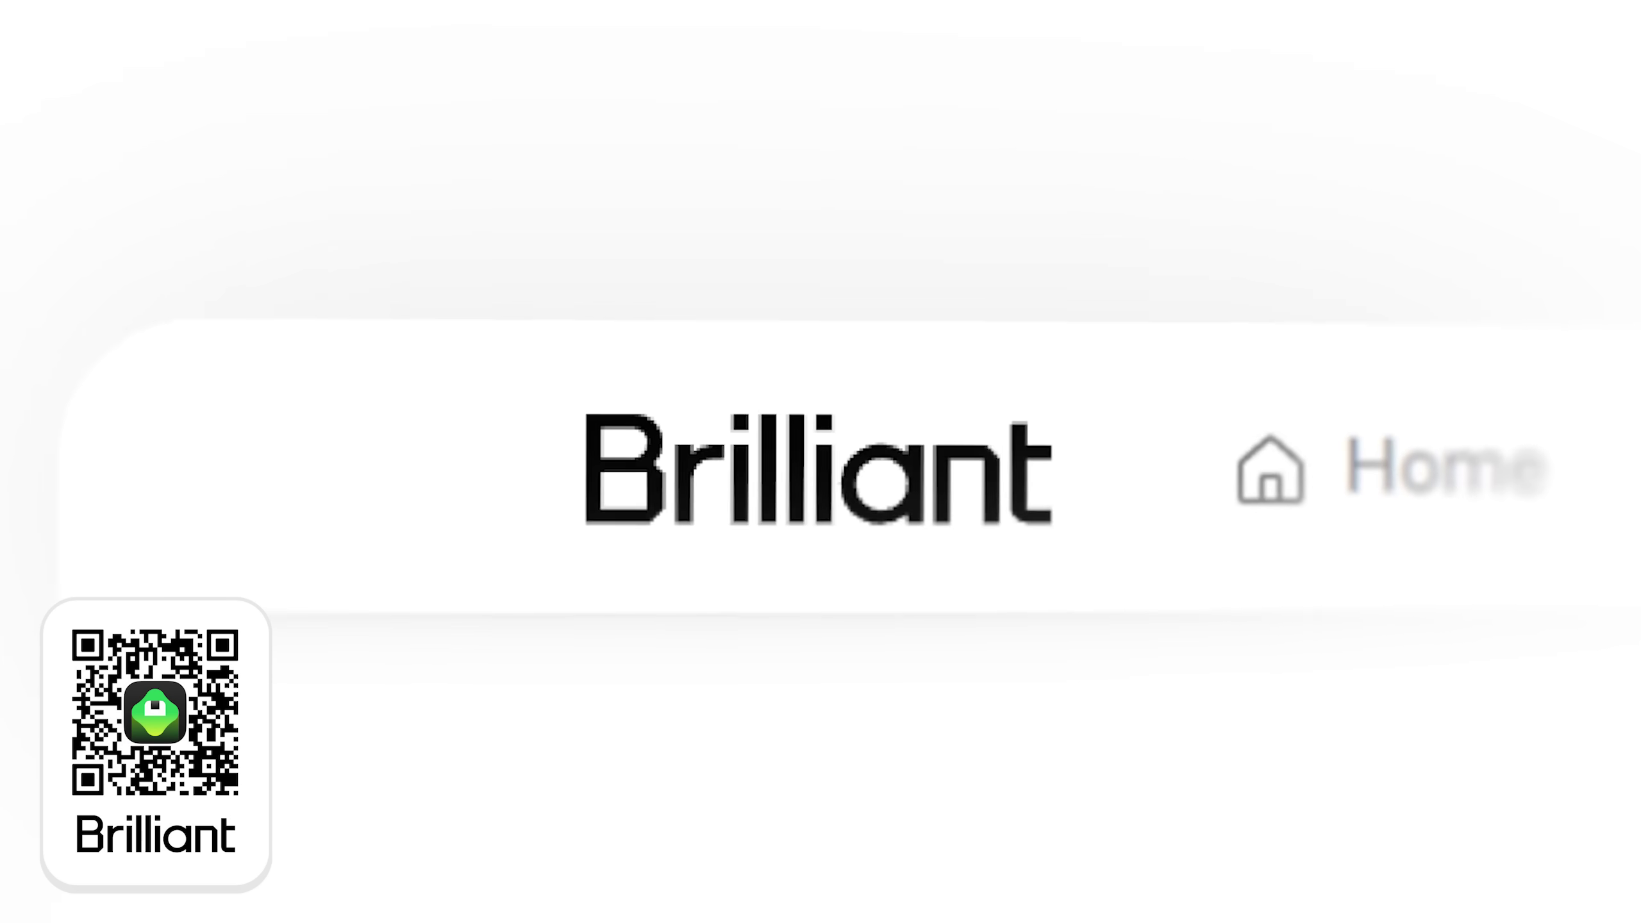
{"action": "left_click", "coordinate": [846, 812]}
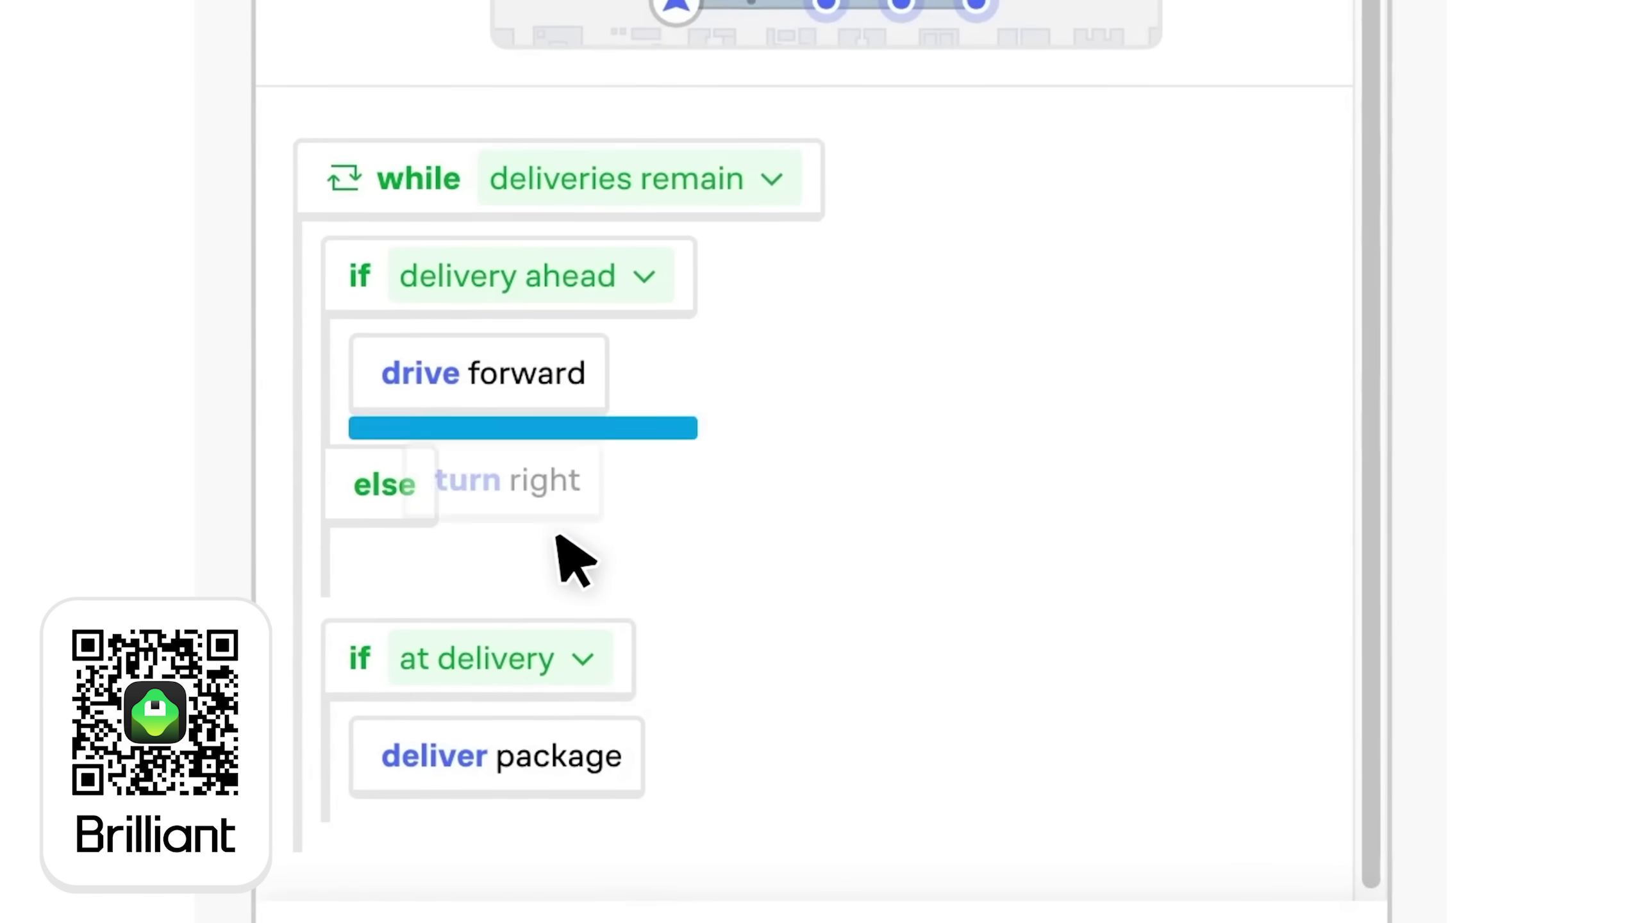
{"action": "left_click_drag", "start_coordinate": [557, 539], "coordinate": [604, 587]}
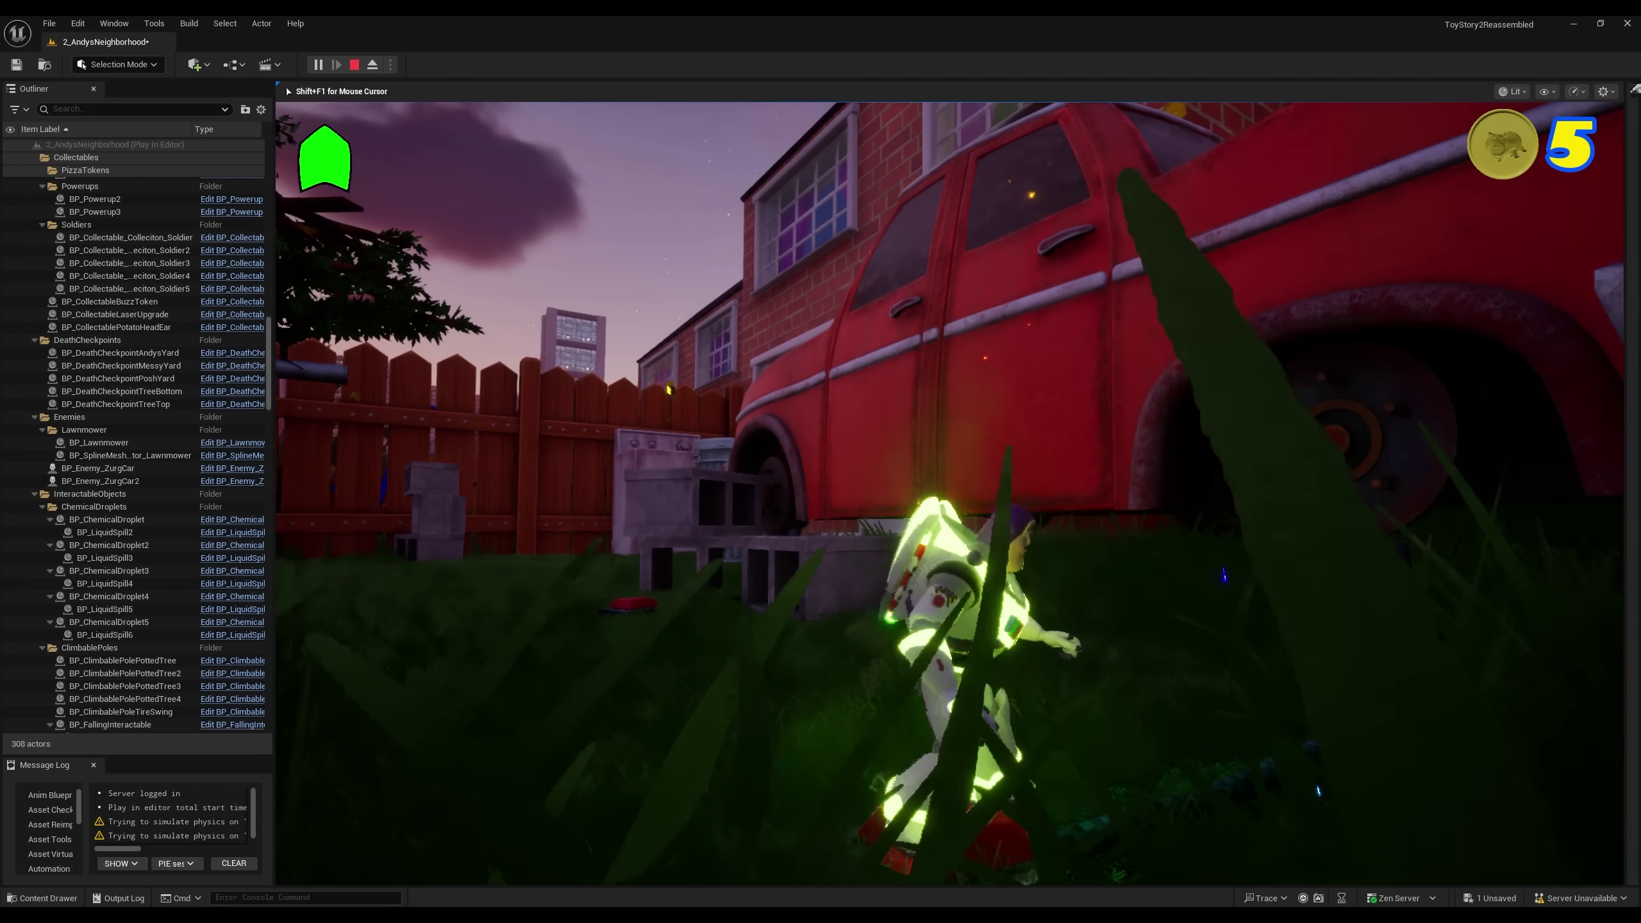
Step: Ground-pound the car jack button beside the stacked cinder blocks in the running neighborhood level
{"action": "key", "text": "space"}
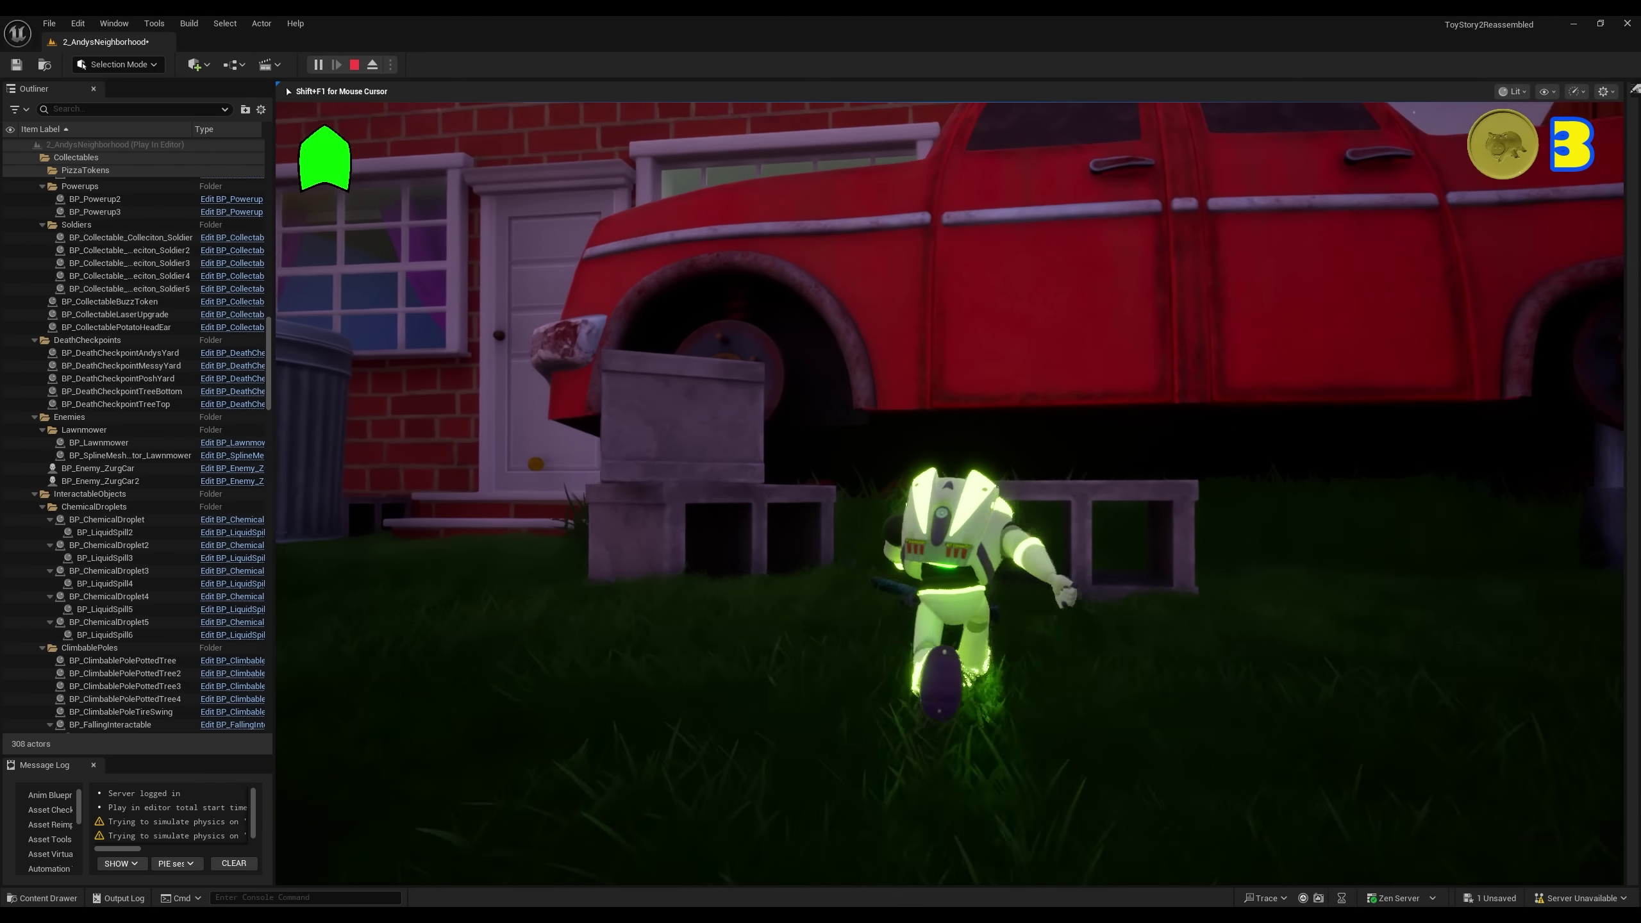
{"action": "key", "text": "space"}
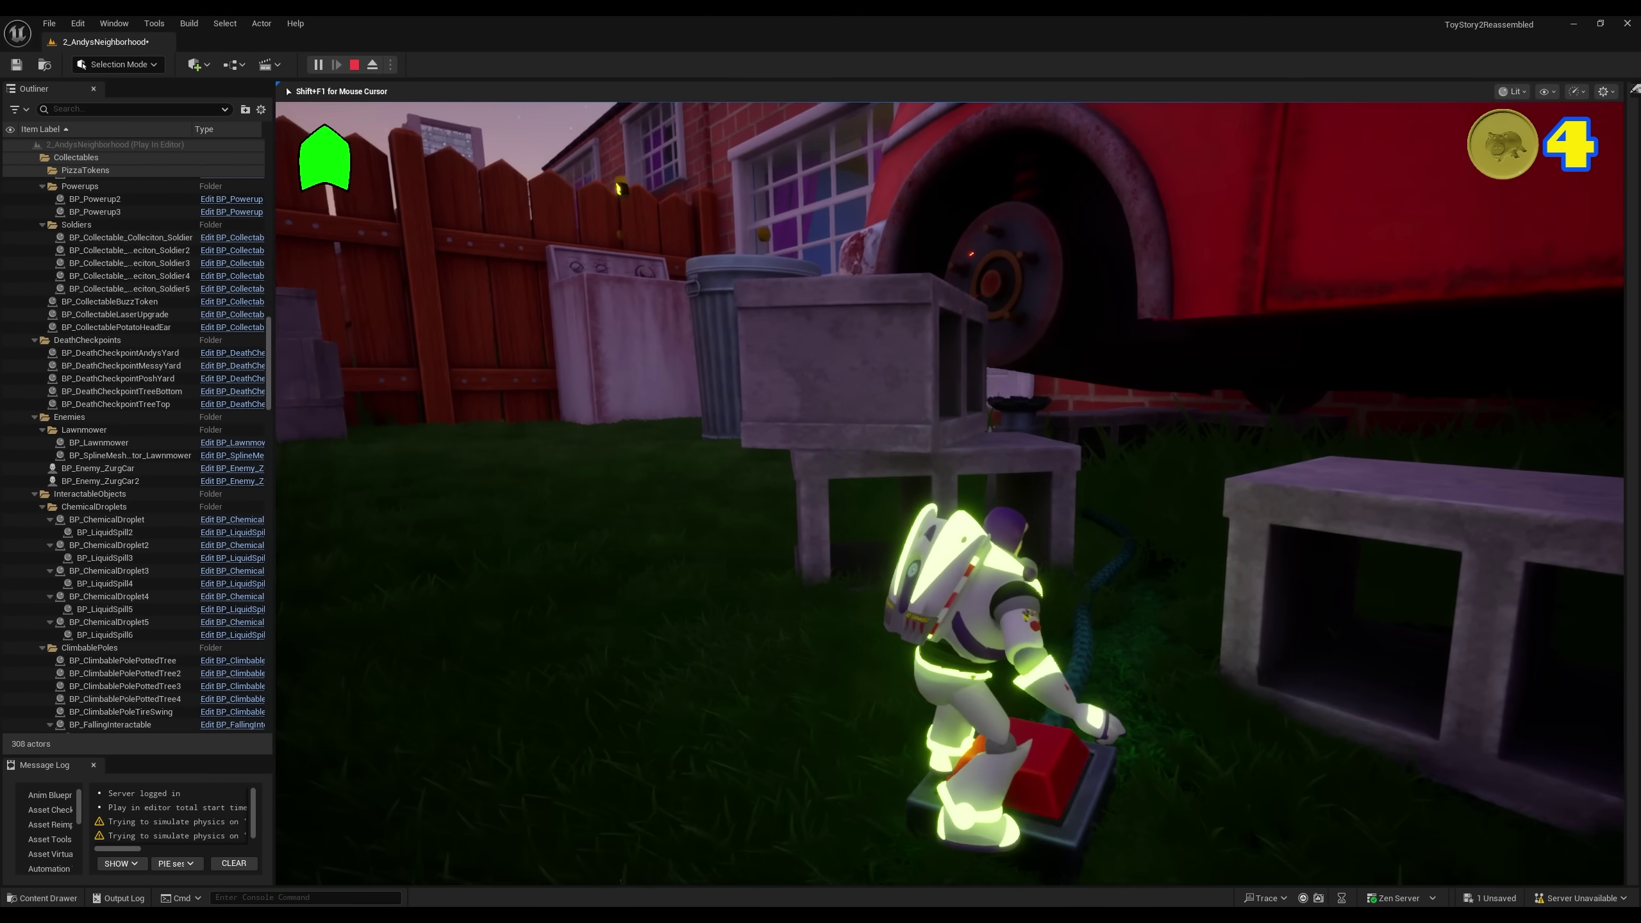
{"action": "key", "text": "a"}
{"action": "key", "text": "d"}
{"action": "key", "text": "w"}
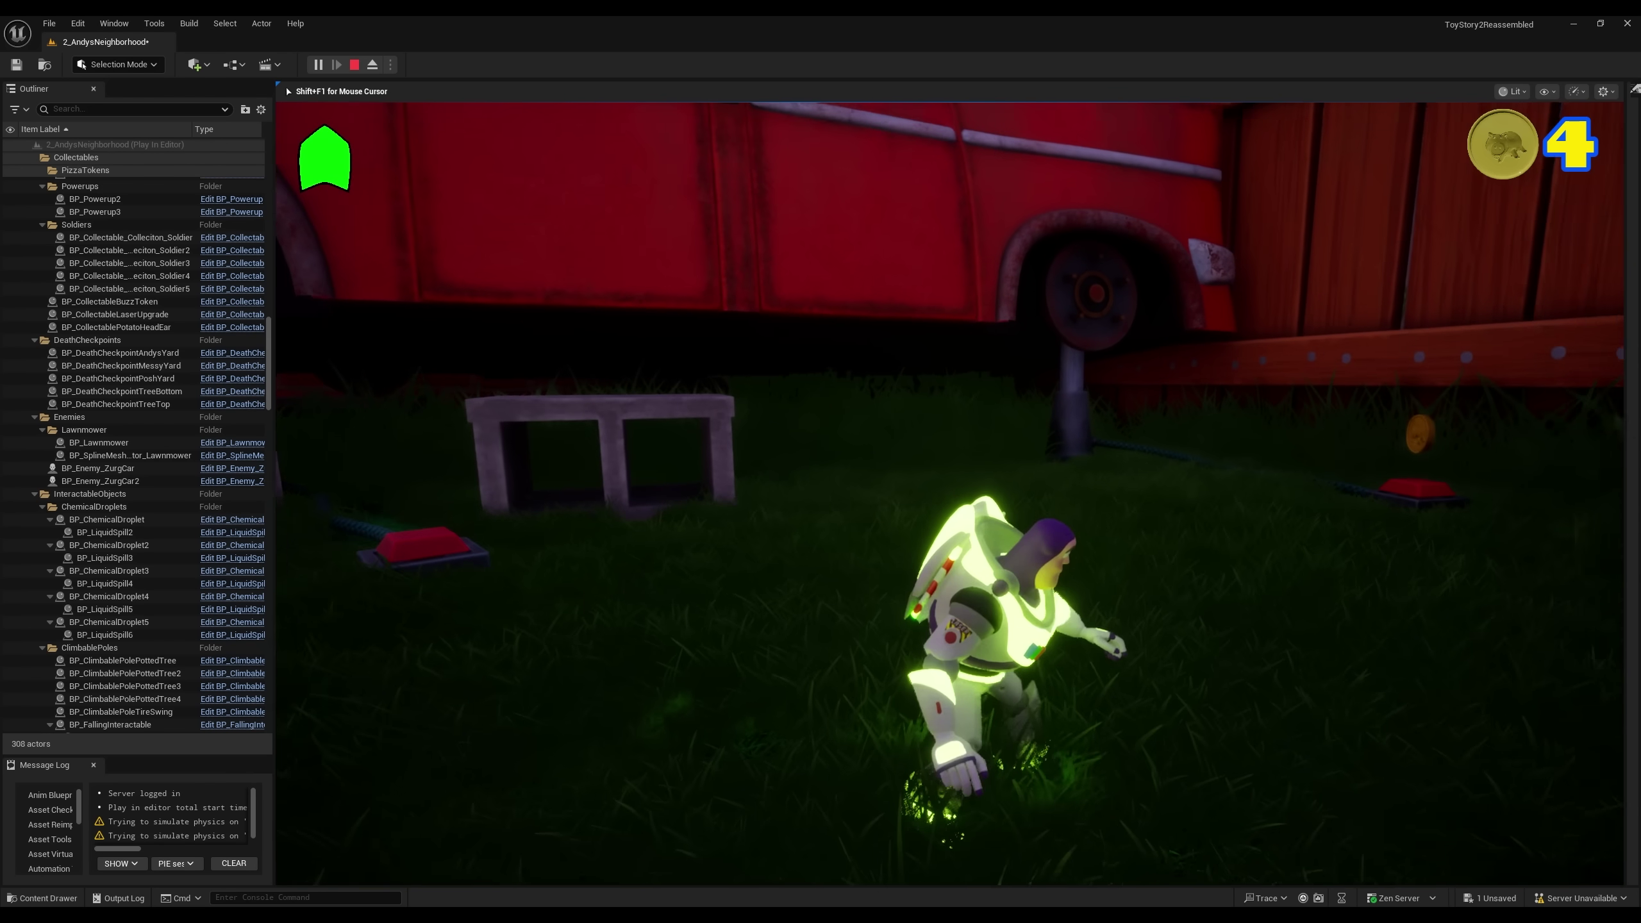
Step: Run the character across the yard and around the front of the red car to view its jacked-up side
{"action": "key", "text": "a"}
{"action": "key", "text": "w"}
{"action": "key", "text": "w"}
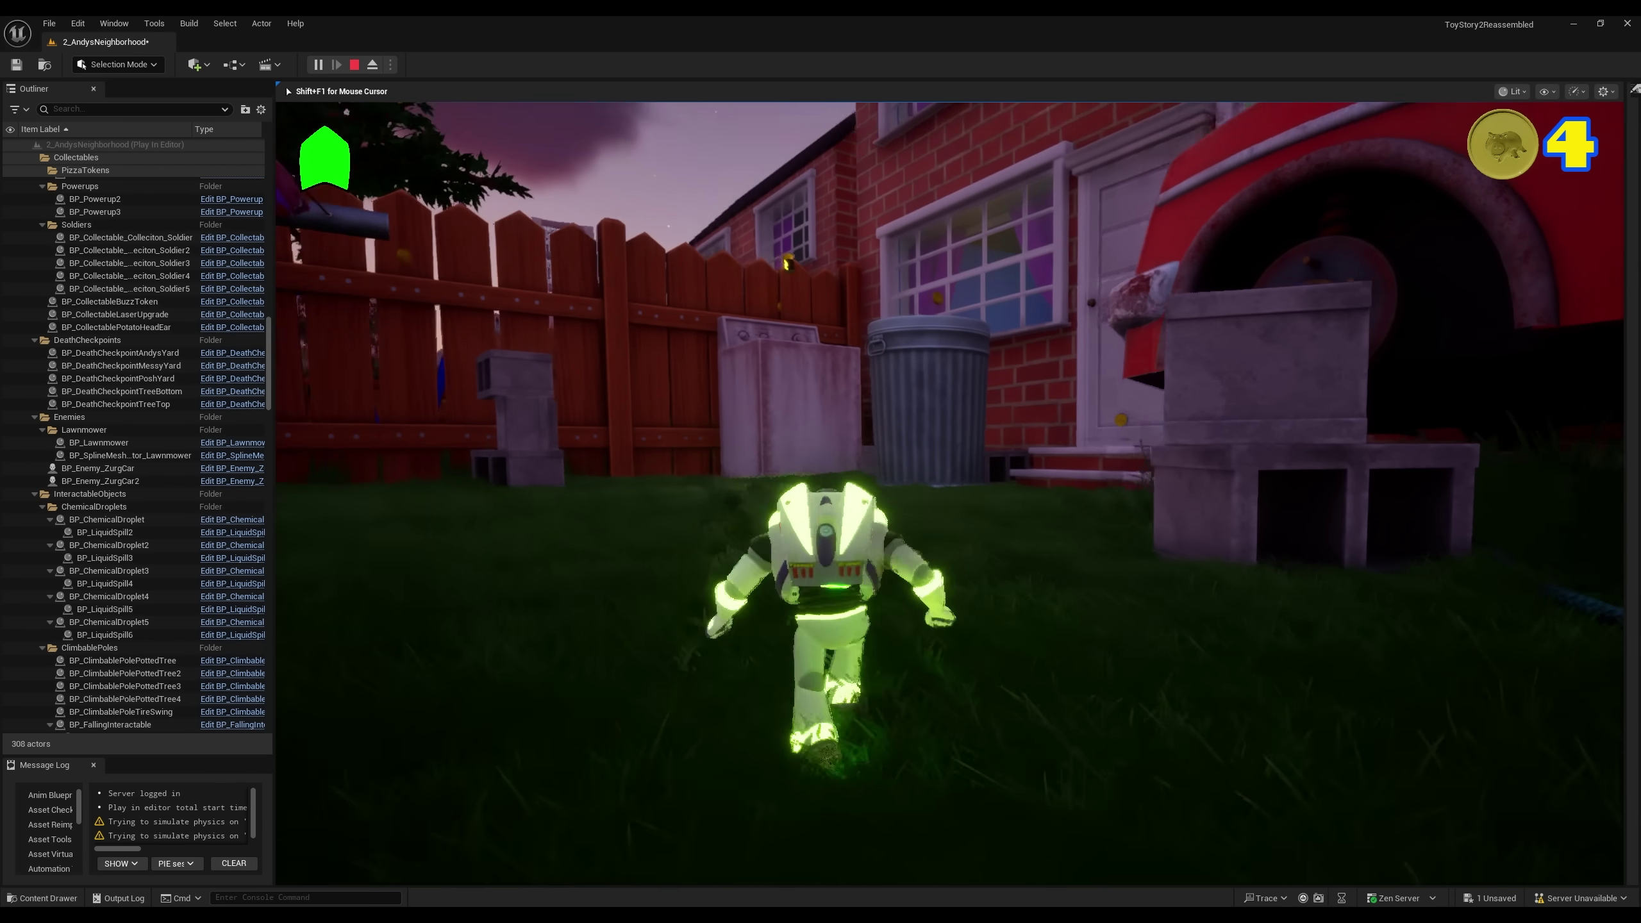
{"action": "key", "text": "w"}
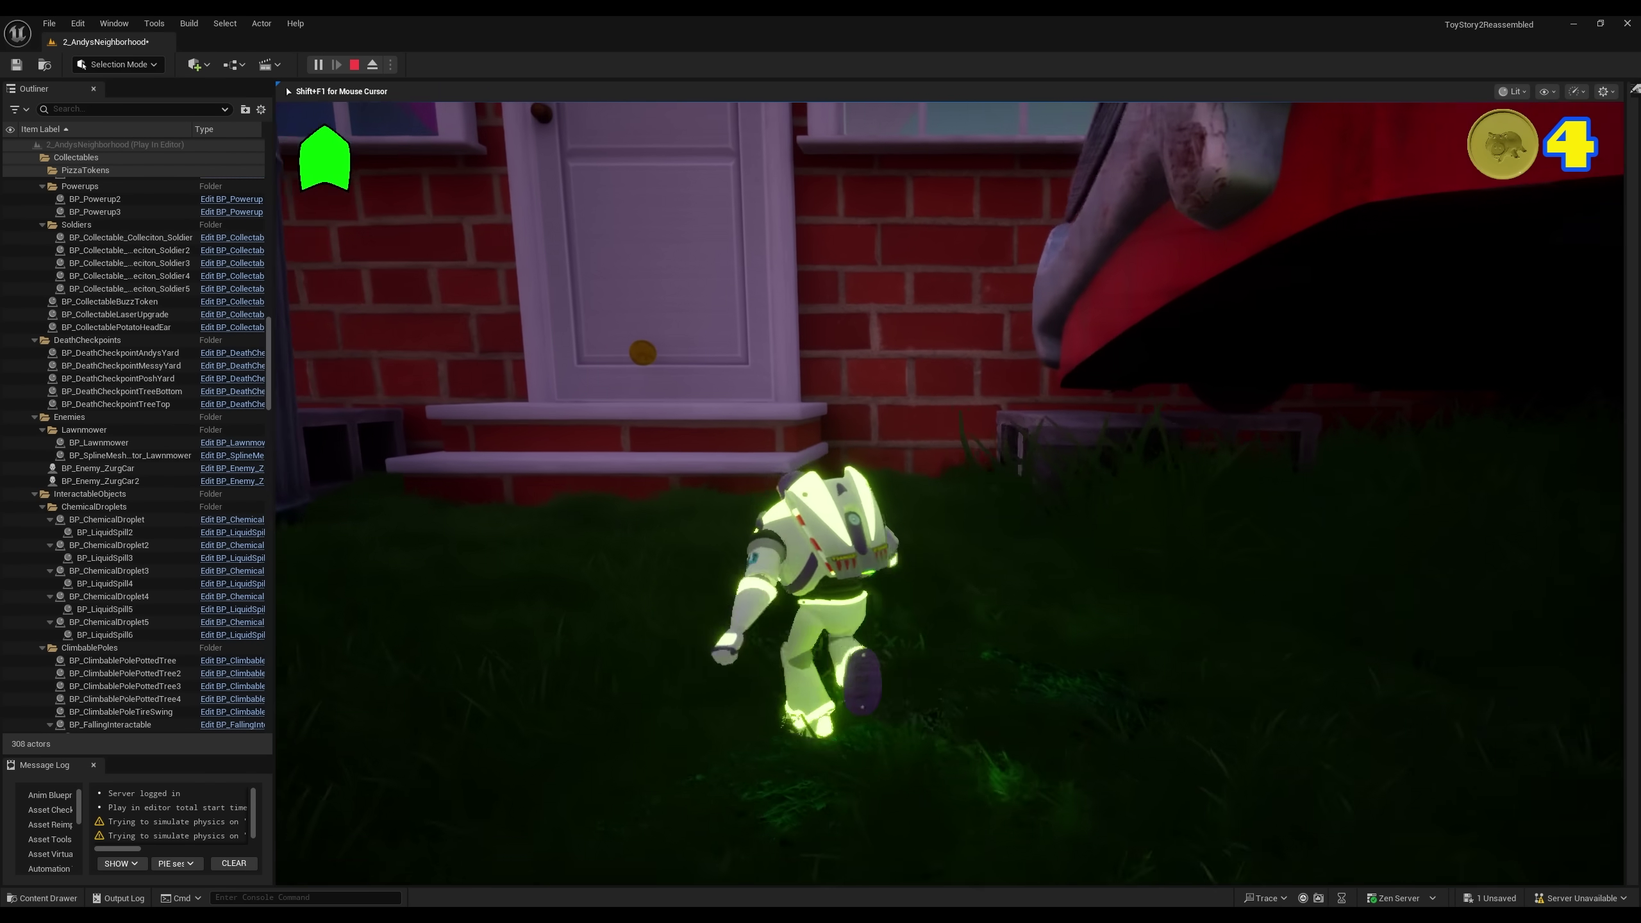
{"action": "key", "text": "w"}
{"action": "key", "text": "d"}
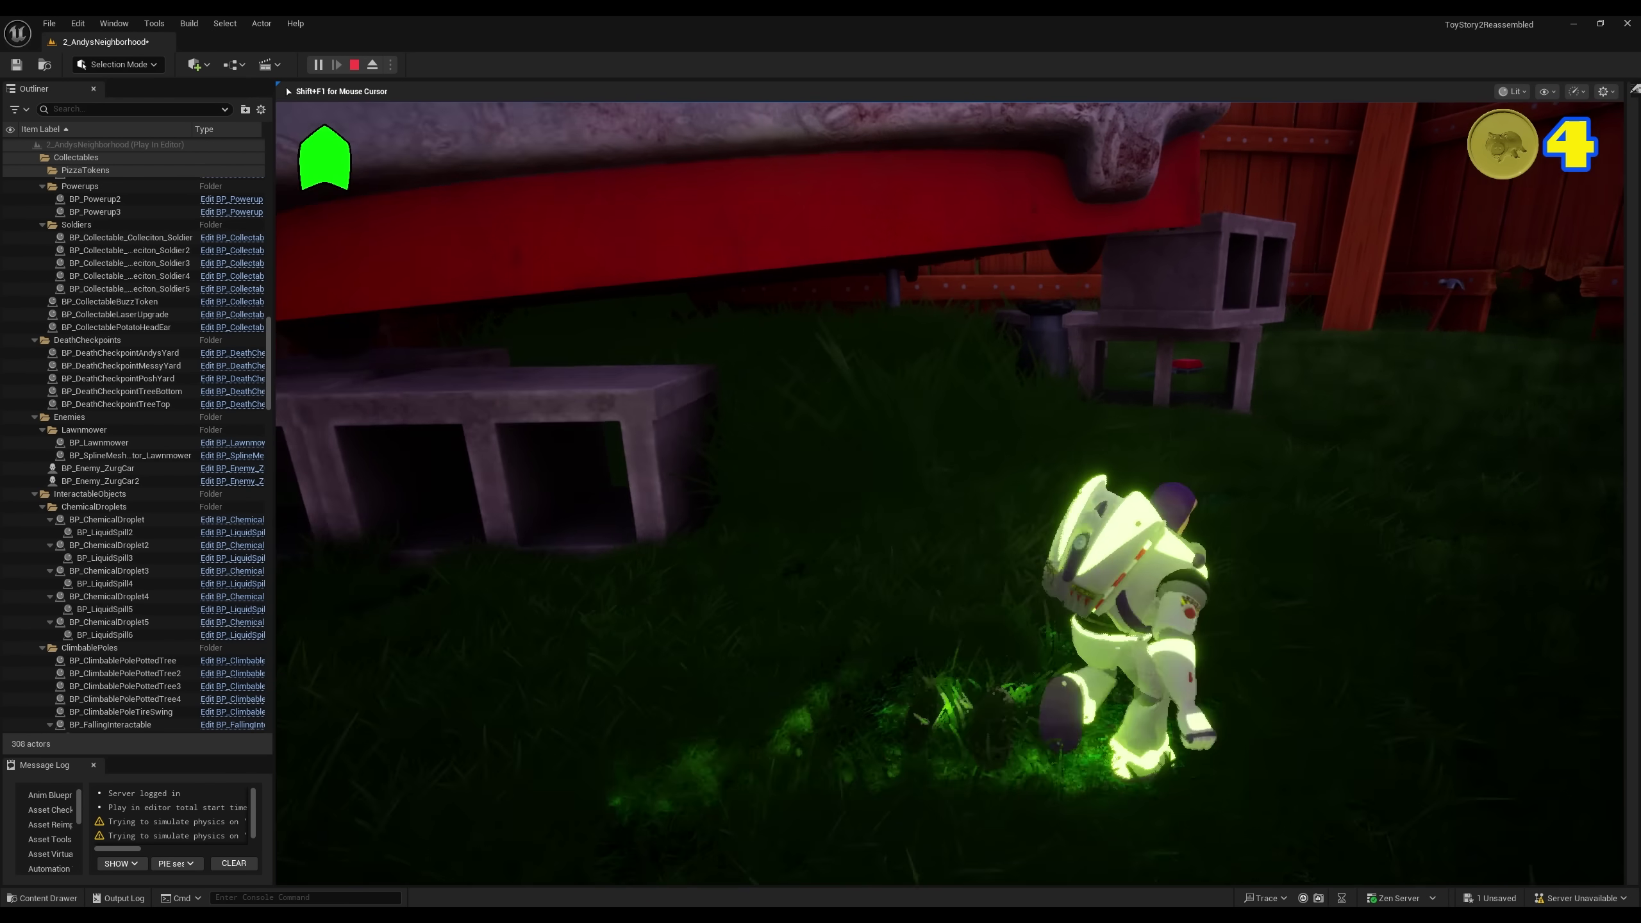
{"action": "key", "text": "d"}
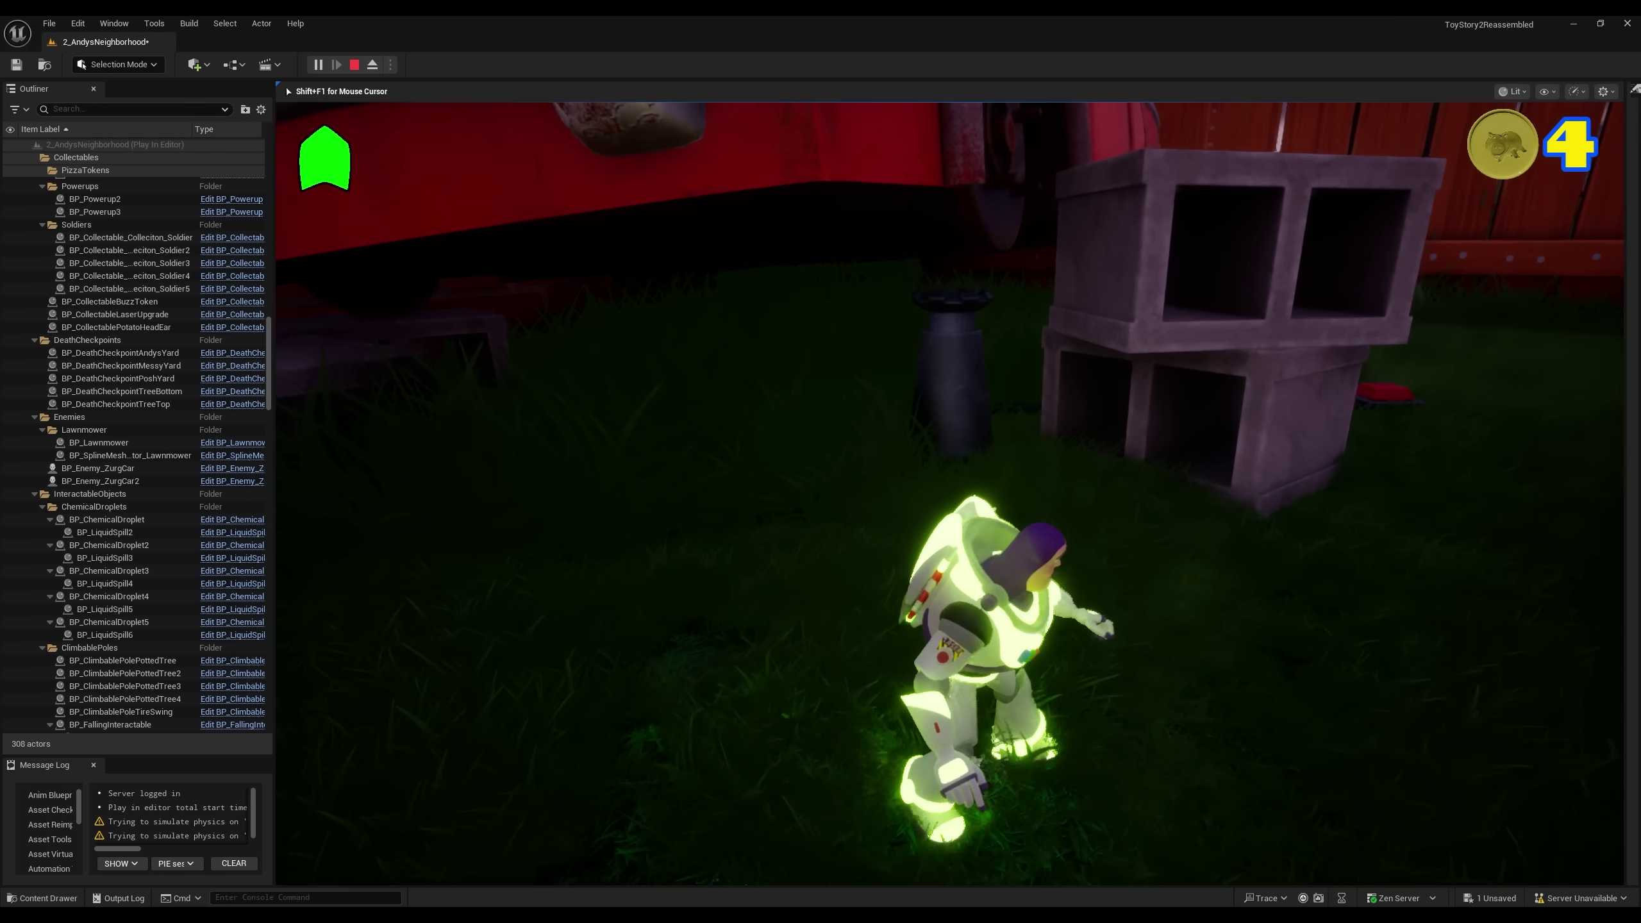
Step: Run to the second car jack button near the fence and ground-pound it
{"action": "key", "text": "w"}
{"action": "key", "text": "w"}
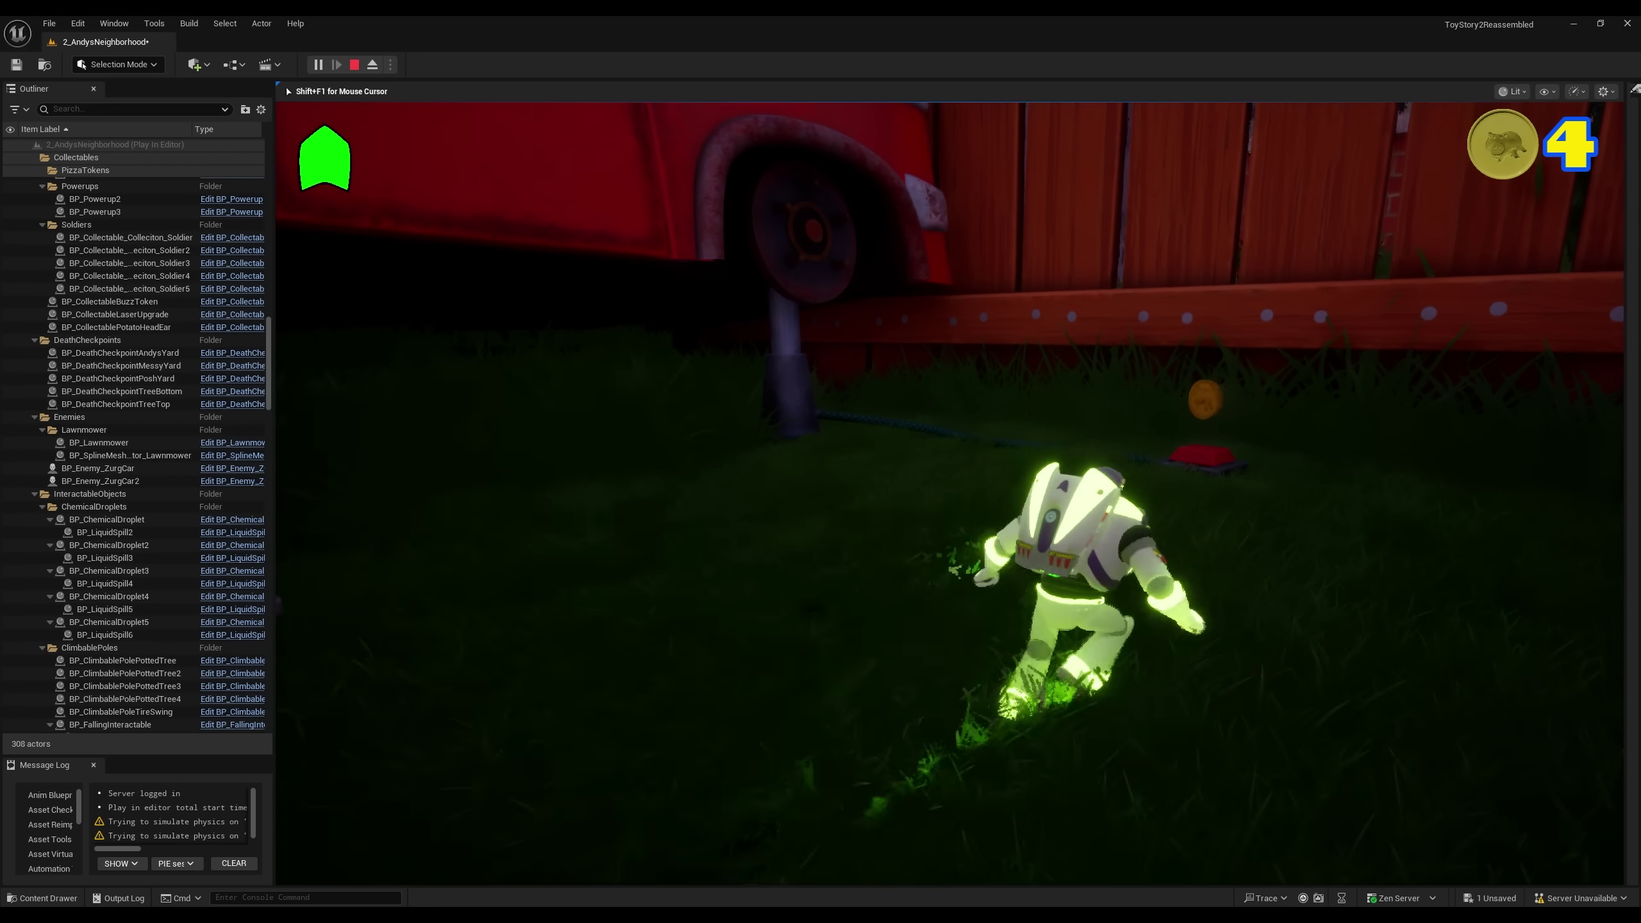
{"action": "key", "text": "w"}
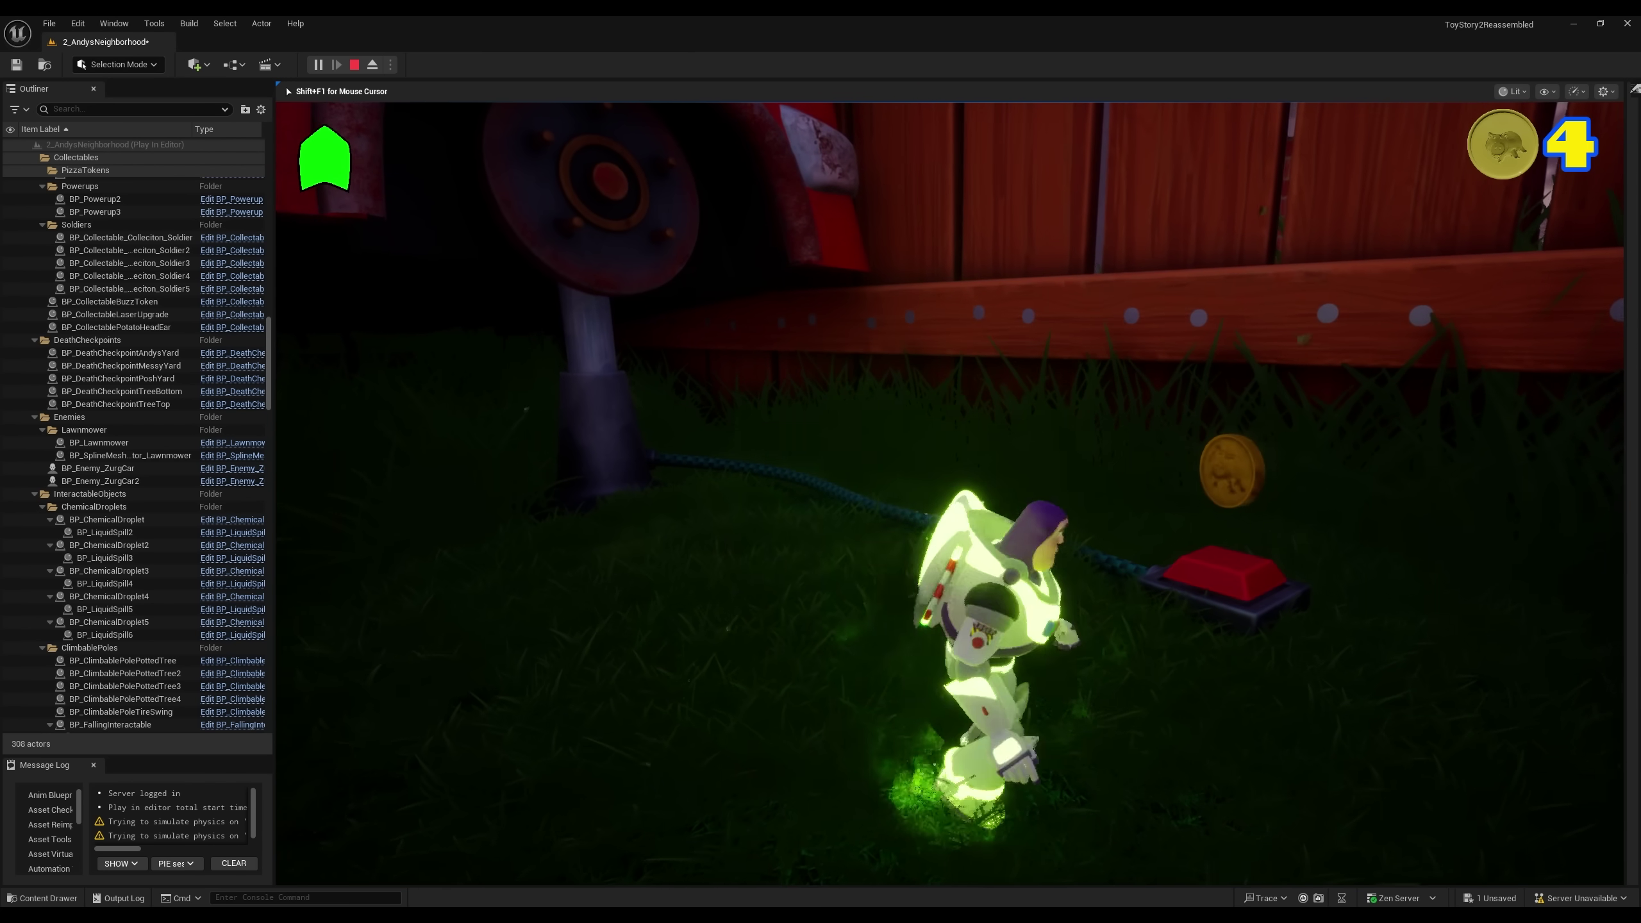
{"action": "key", "text": "w"}
{"action": "key", "text": "space"}
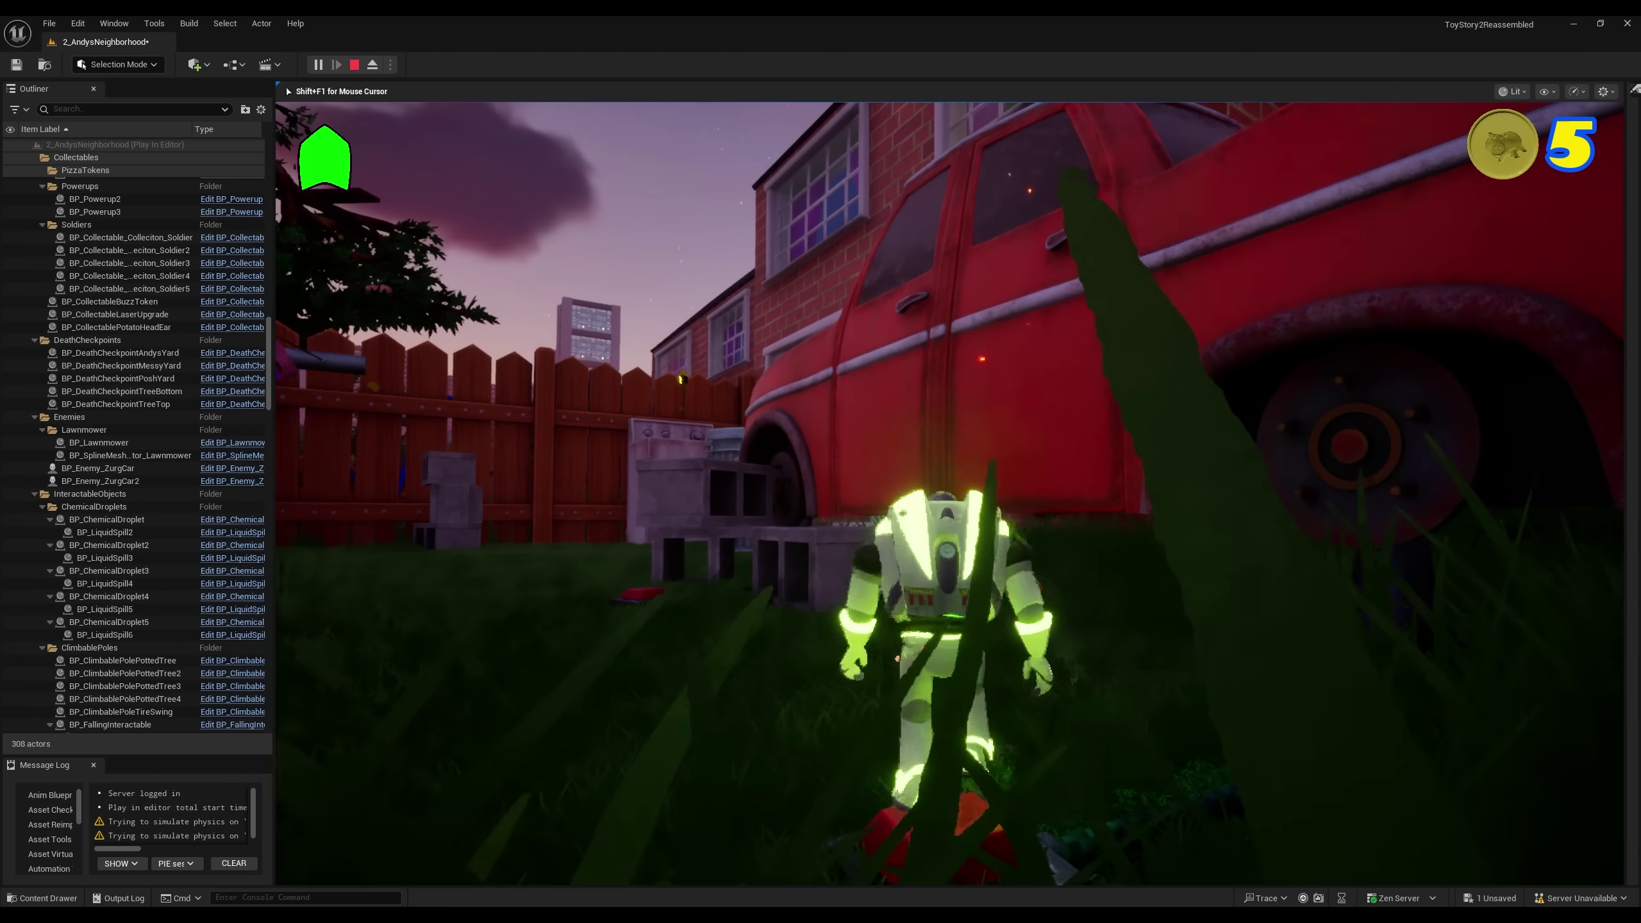
Step: Jump the character up the cinder blocks onto the car roof and run down to the arrow marker by the fence
{"action": "key", "text": "w"}
{"action": "key", "text": "space"}
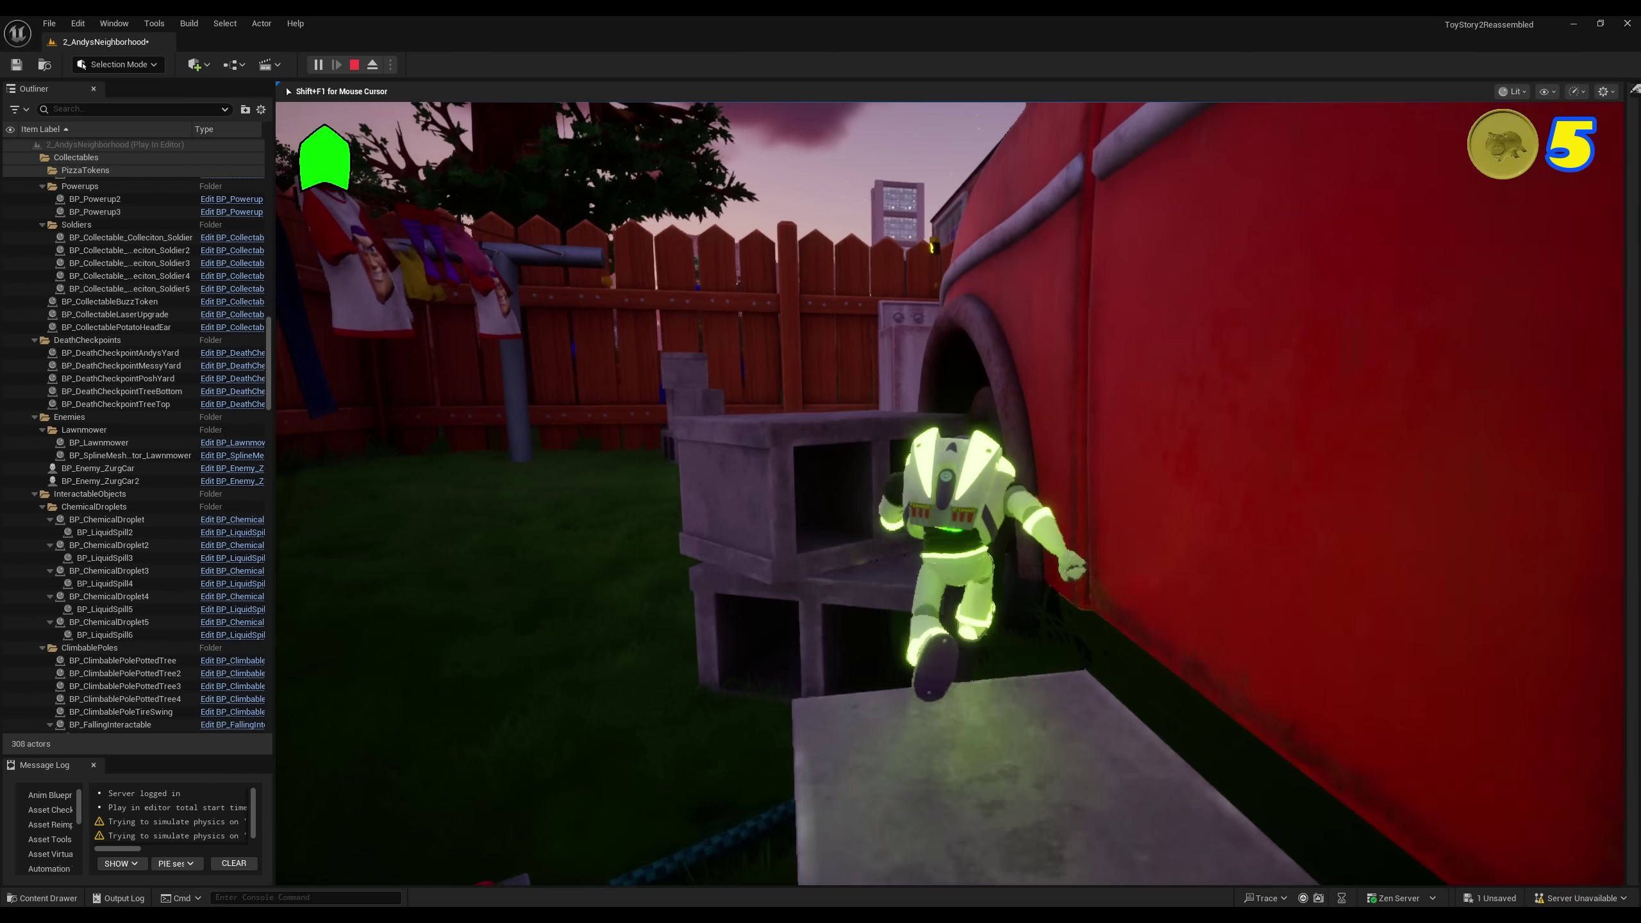
{"action": "key", "text": "w"}
{"action": "key", "text": "space"}
{"action": "key", "text": "space"}
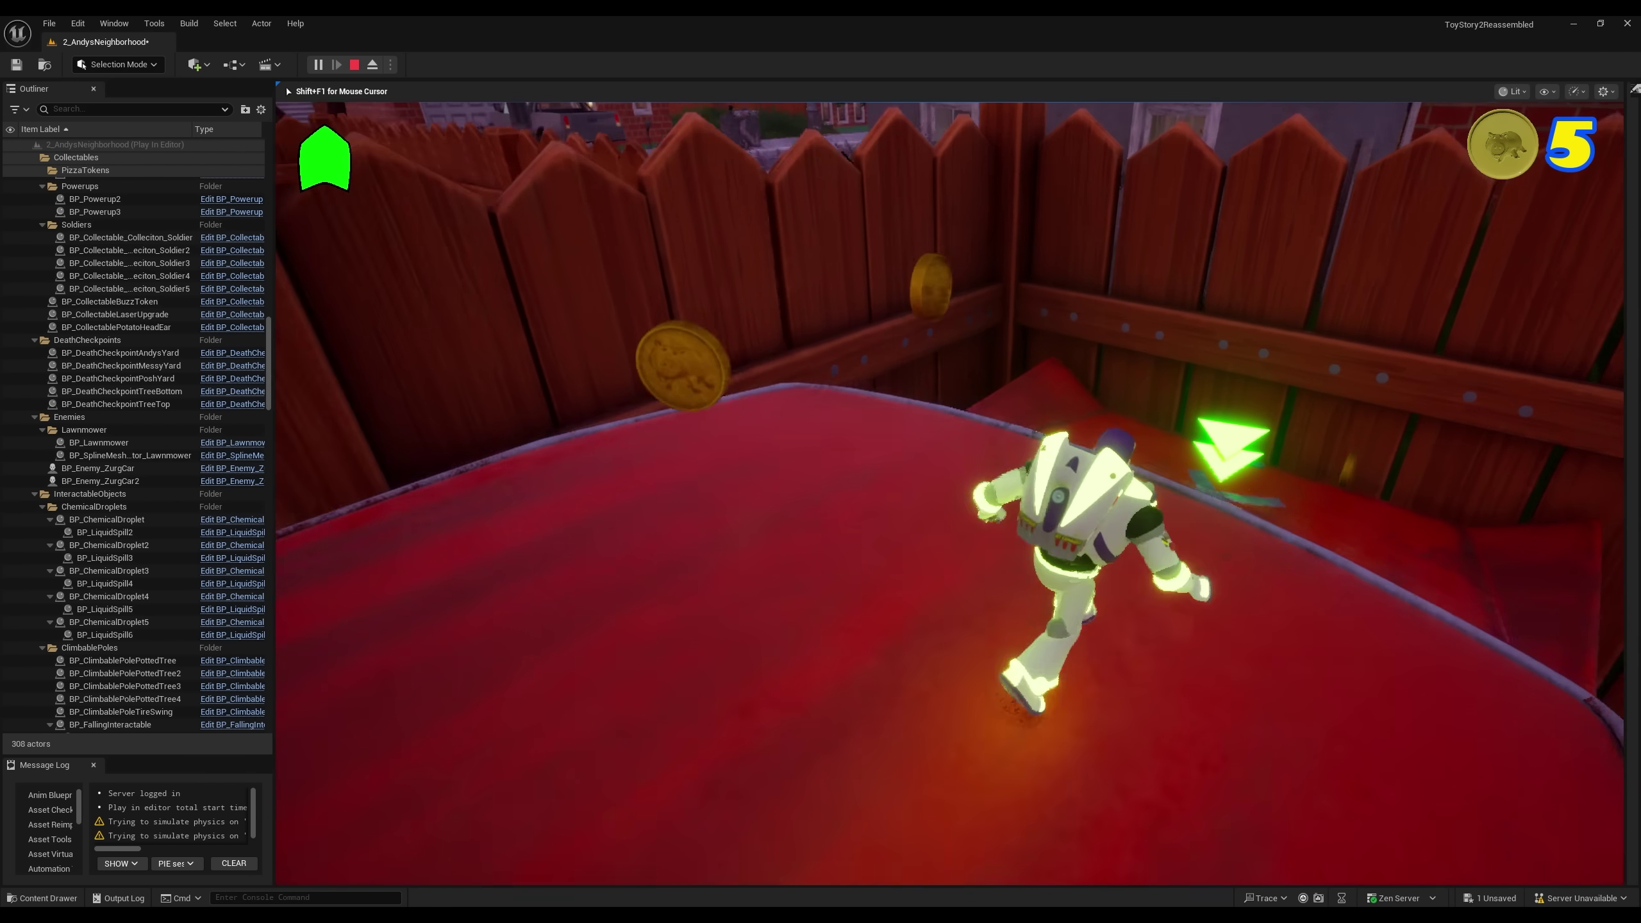
{"action": "key", "text": "w"}
{"action": "key", "text": "w"}
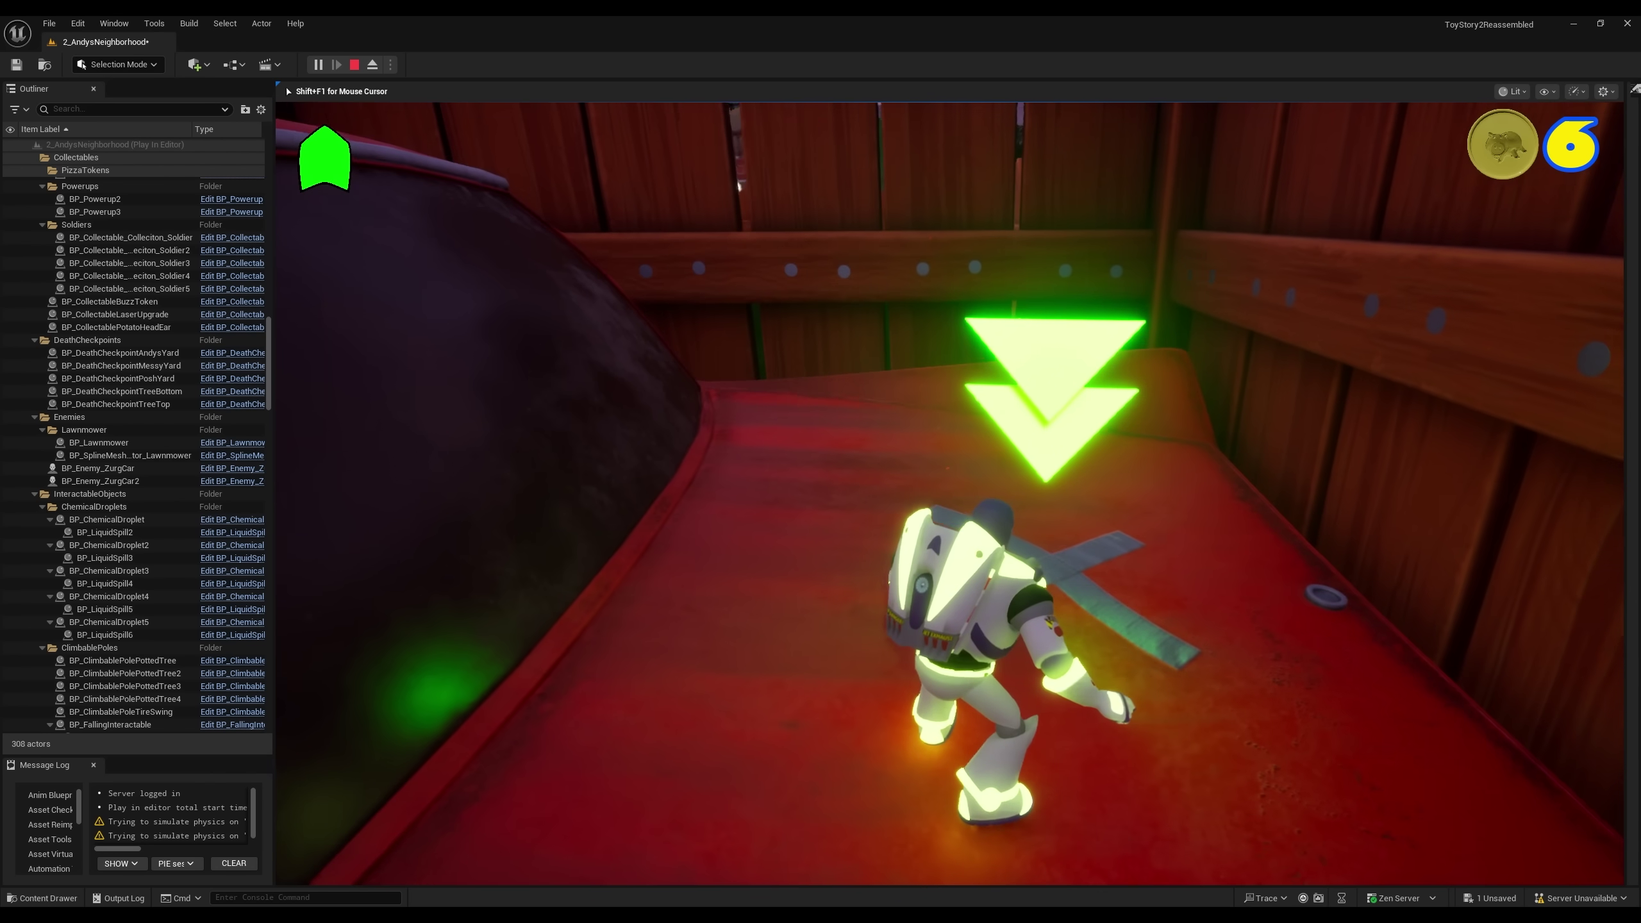
Step: Ground-pound the taped X on the red car and end the play session
{"action": "key", "text": "w"}
{"action": "key", "text": "space"}
{"action": "key", "text": "space"}
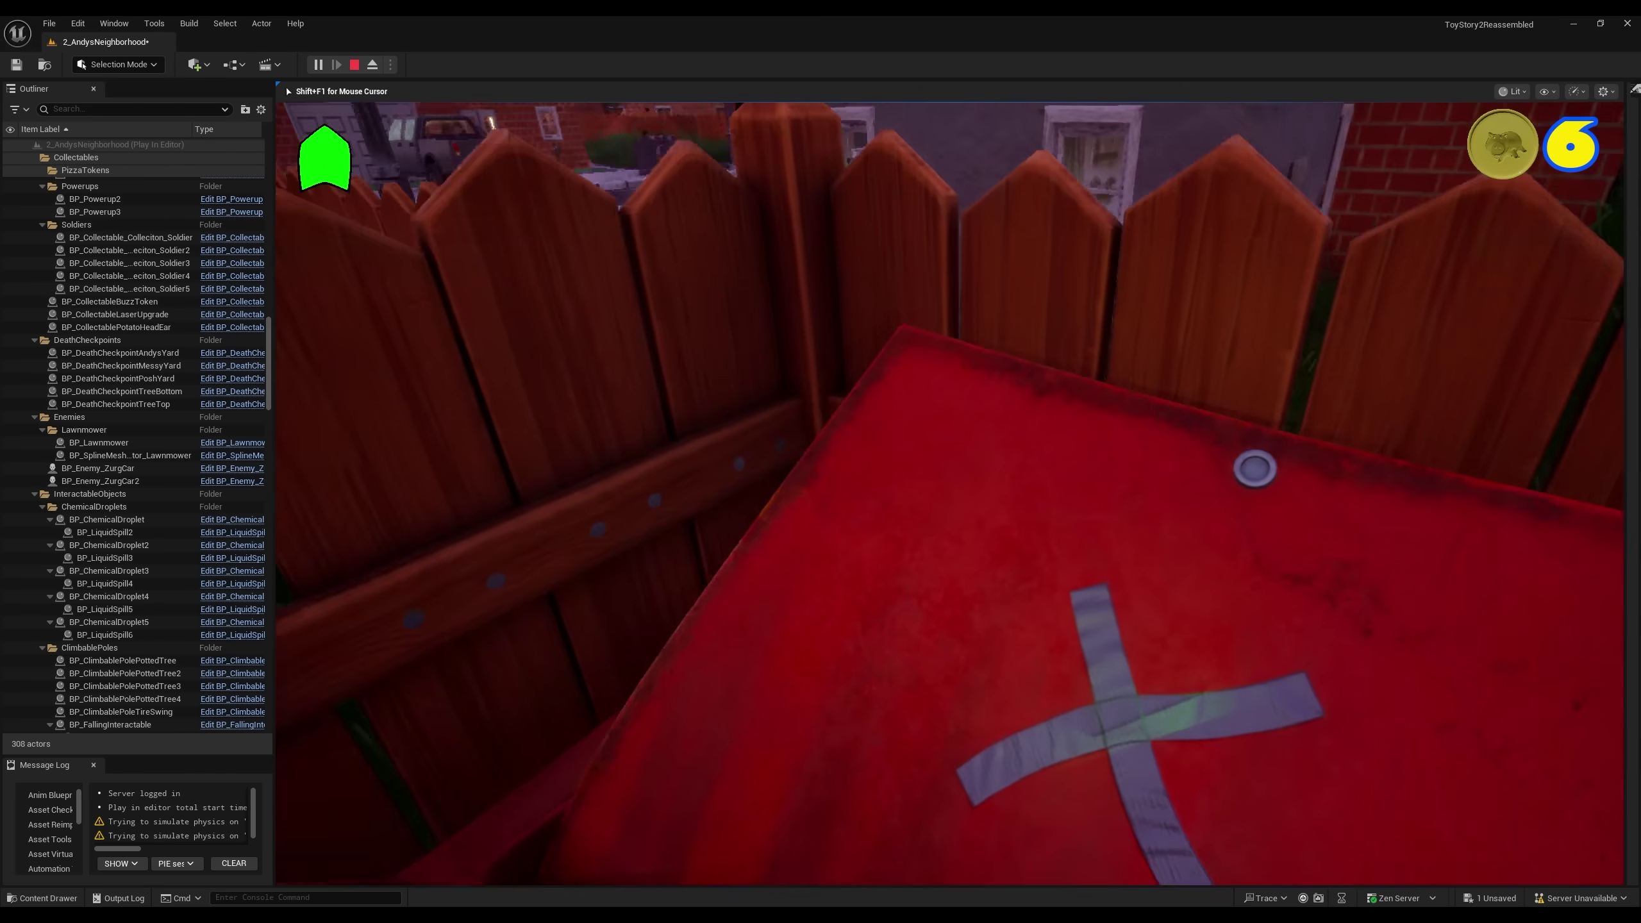
{"action": "key", "text": "w"}
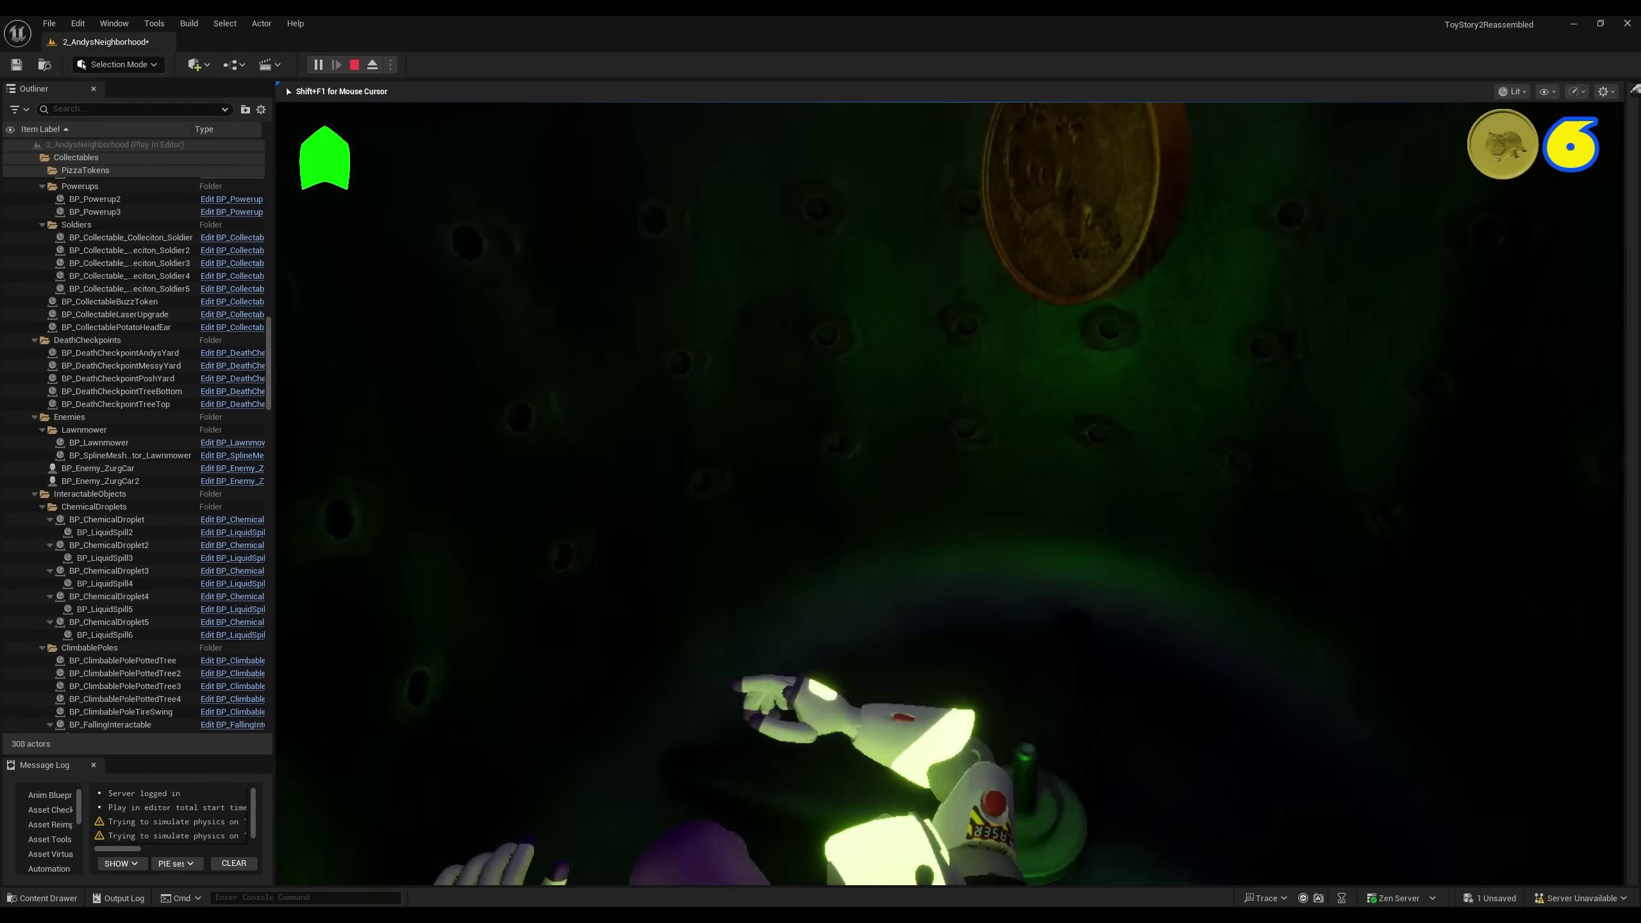
{"action": "key", "text": "Escape"}
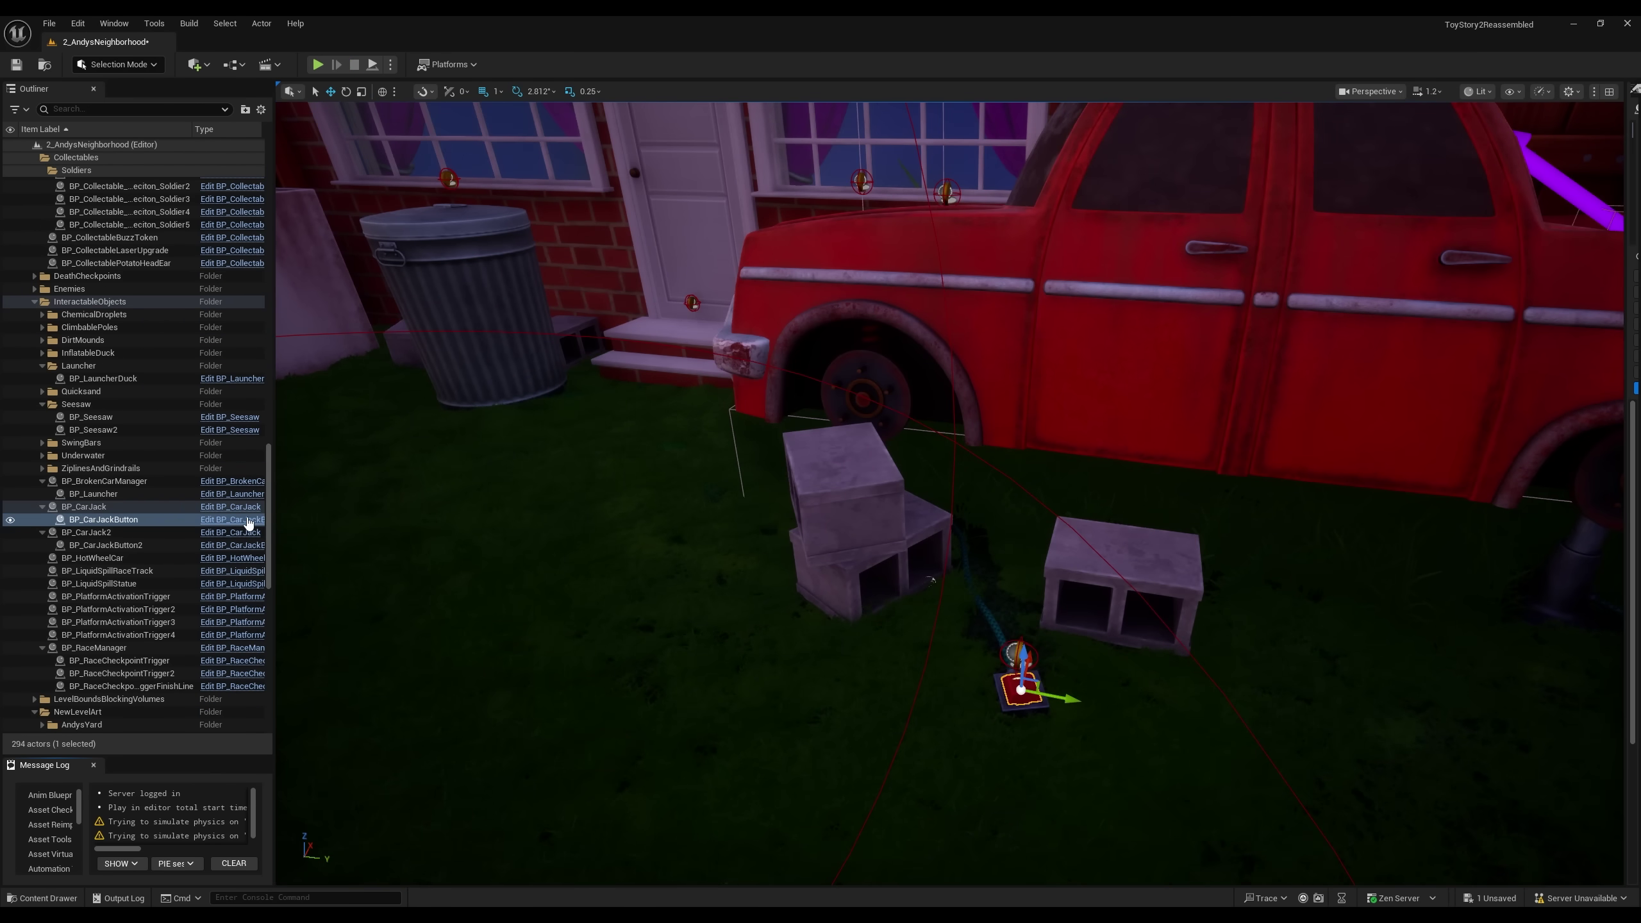
Step: Open BP_CarJackButton and examine its GroundPoundInteraction event, Lower Piston, Jack Activated call and the Timeline nodes moving the pedal
{"action": "left_click", "coordinate": [246, 520]}
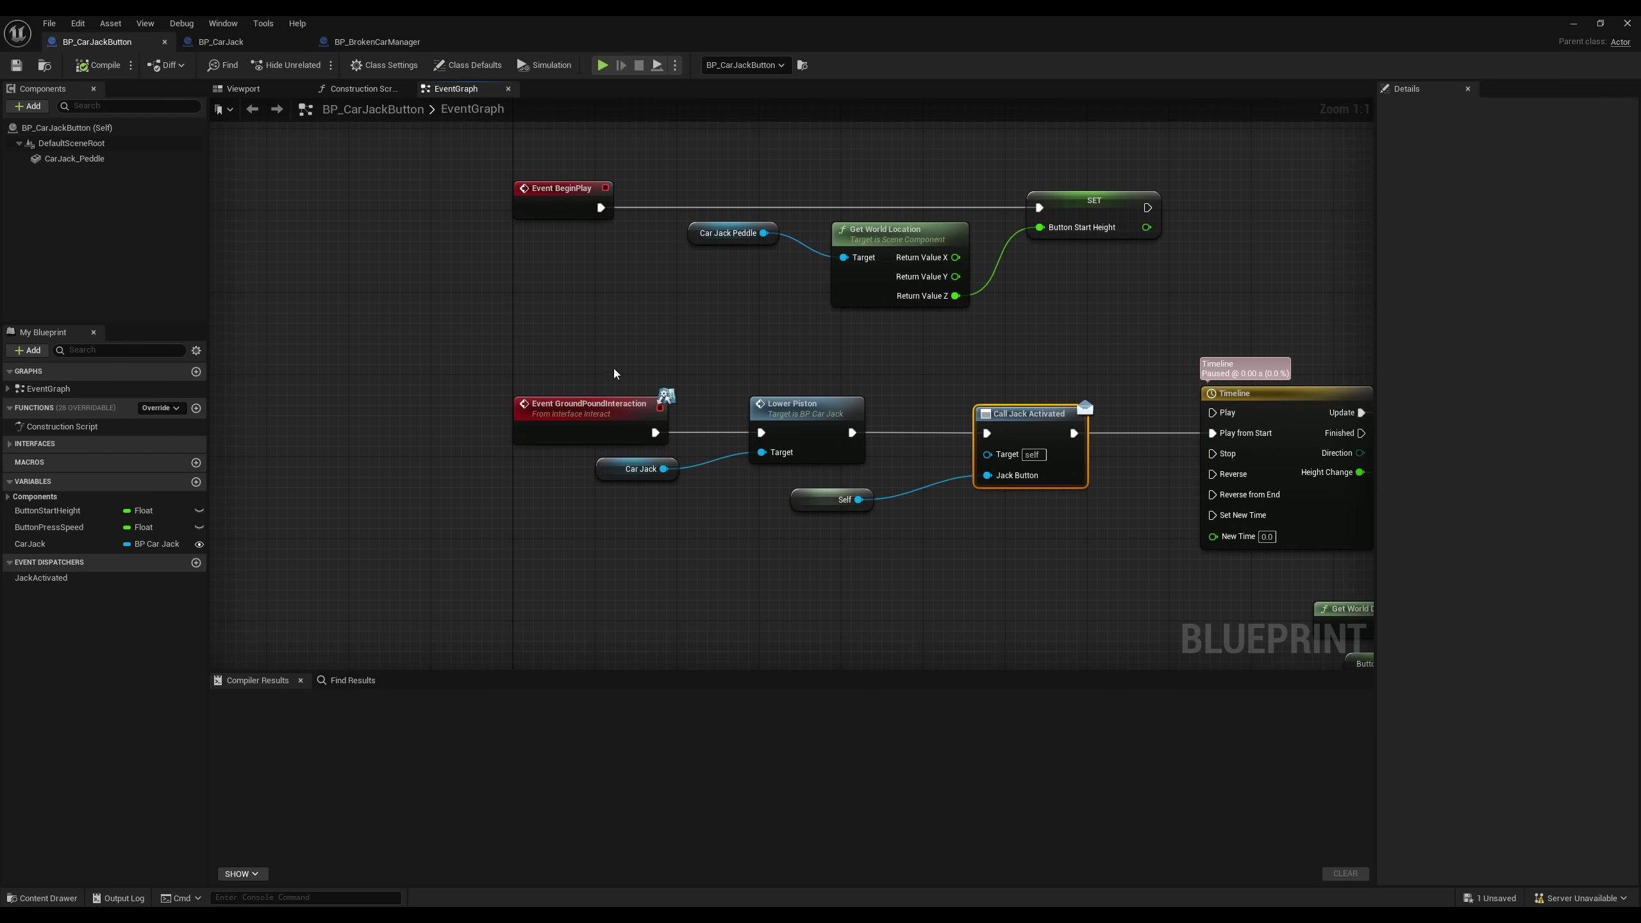
{"action": "left_click", "coordinate": [593, 414]}
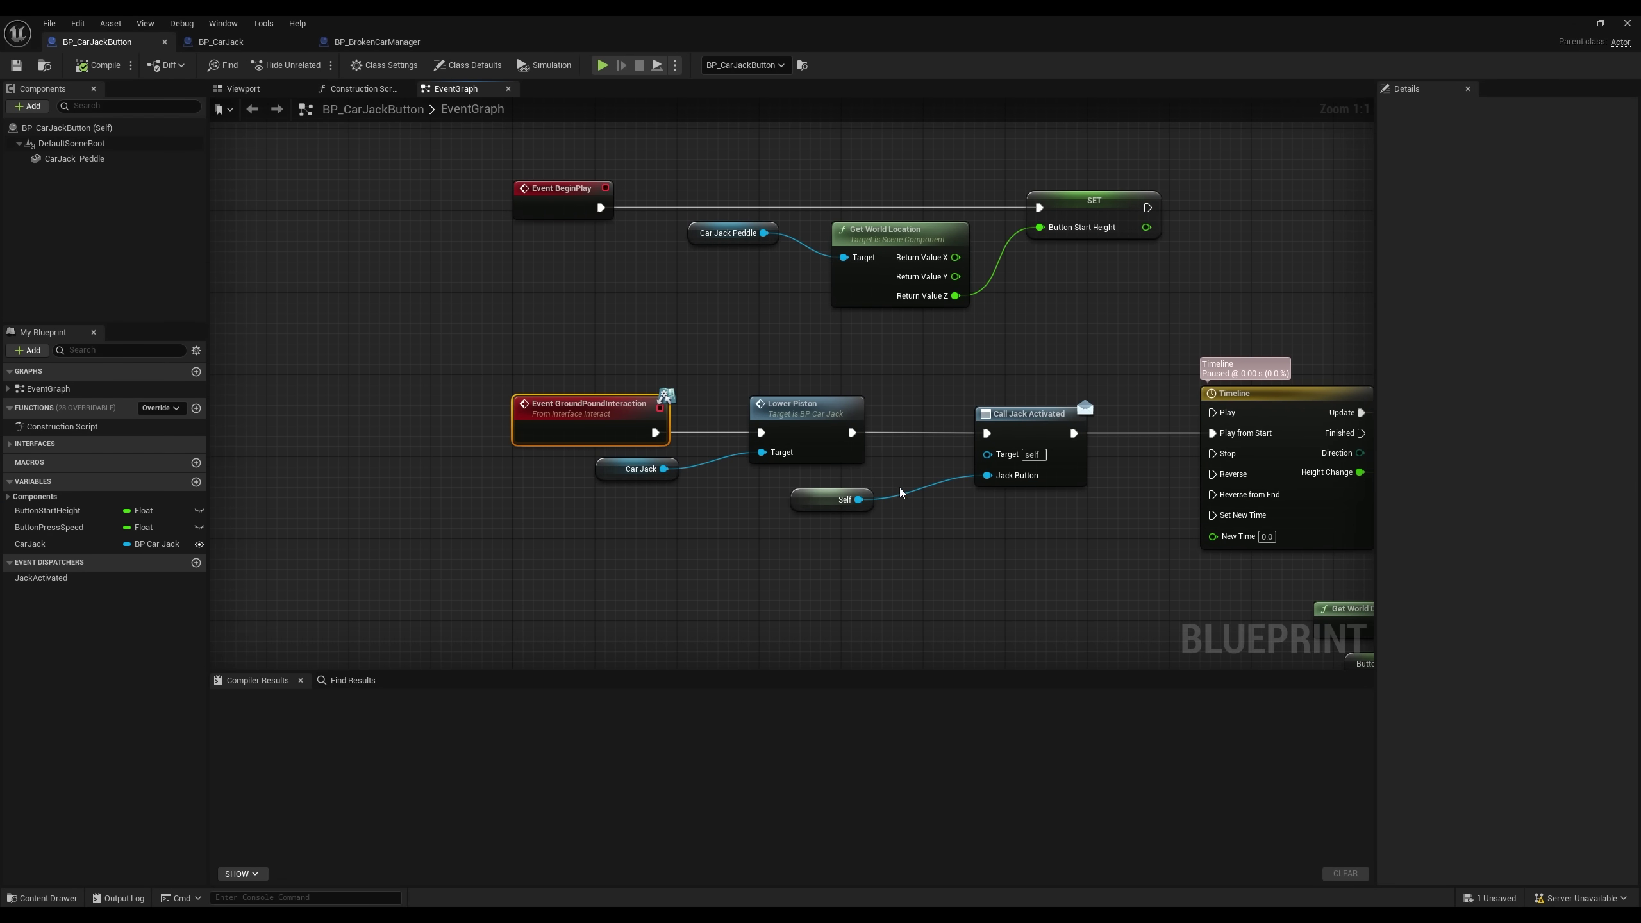
{"action": "left_click", "coordinate": [765, 411]}
{"action": "left_click", "coordinate": [1019, 407]}
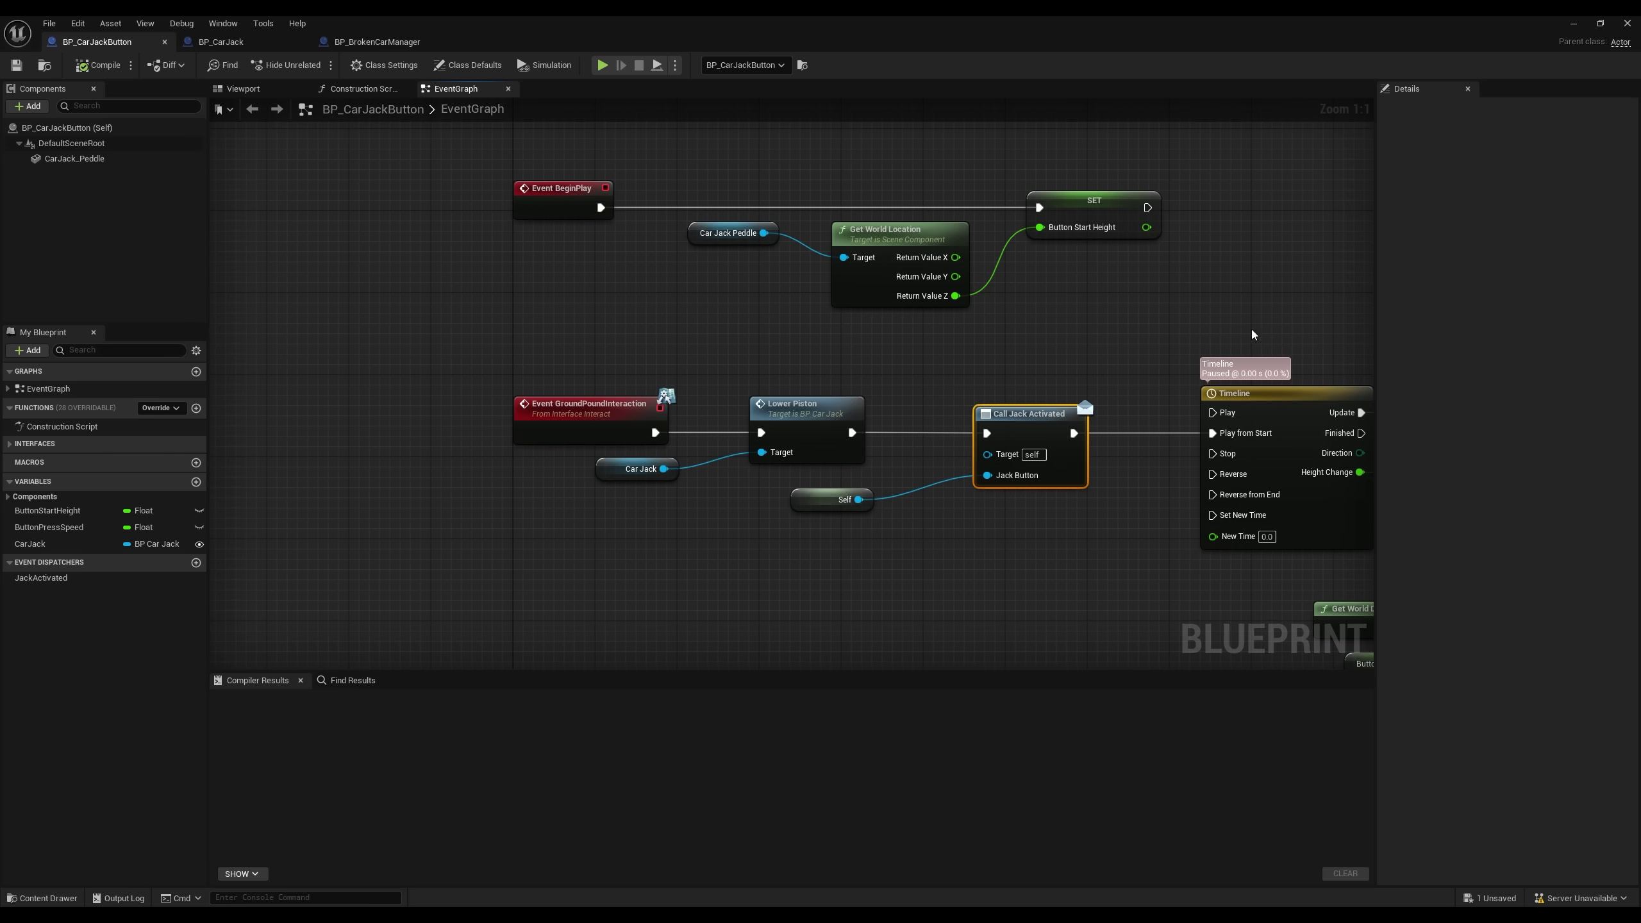
{"action": "right_click_drag", "start_coordinate": [1248, 329], "coordinate": [517, 197]}
{"action": "left_click_drag", "start_coordinate": [420, 221], "coordinate": [1322, 600]}
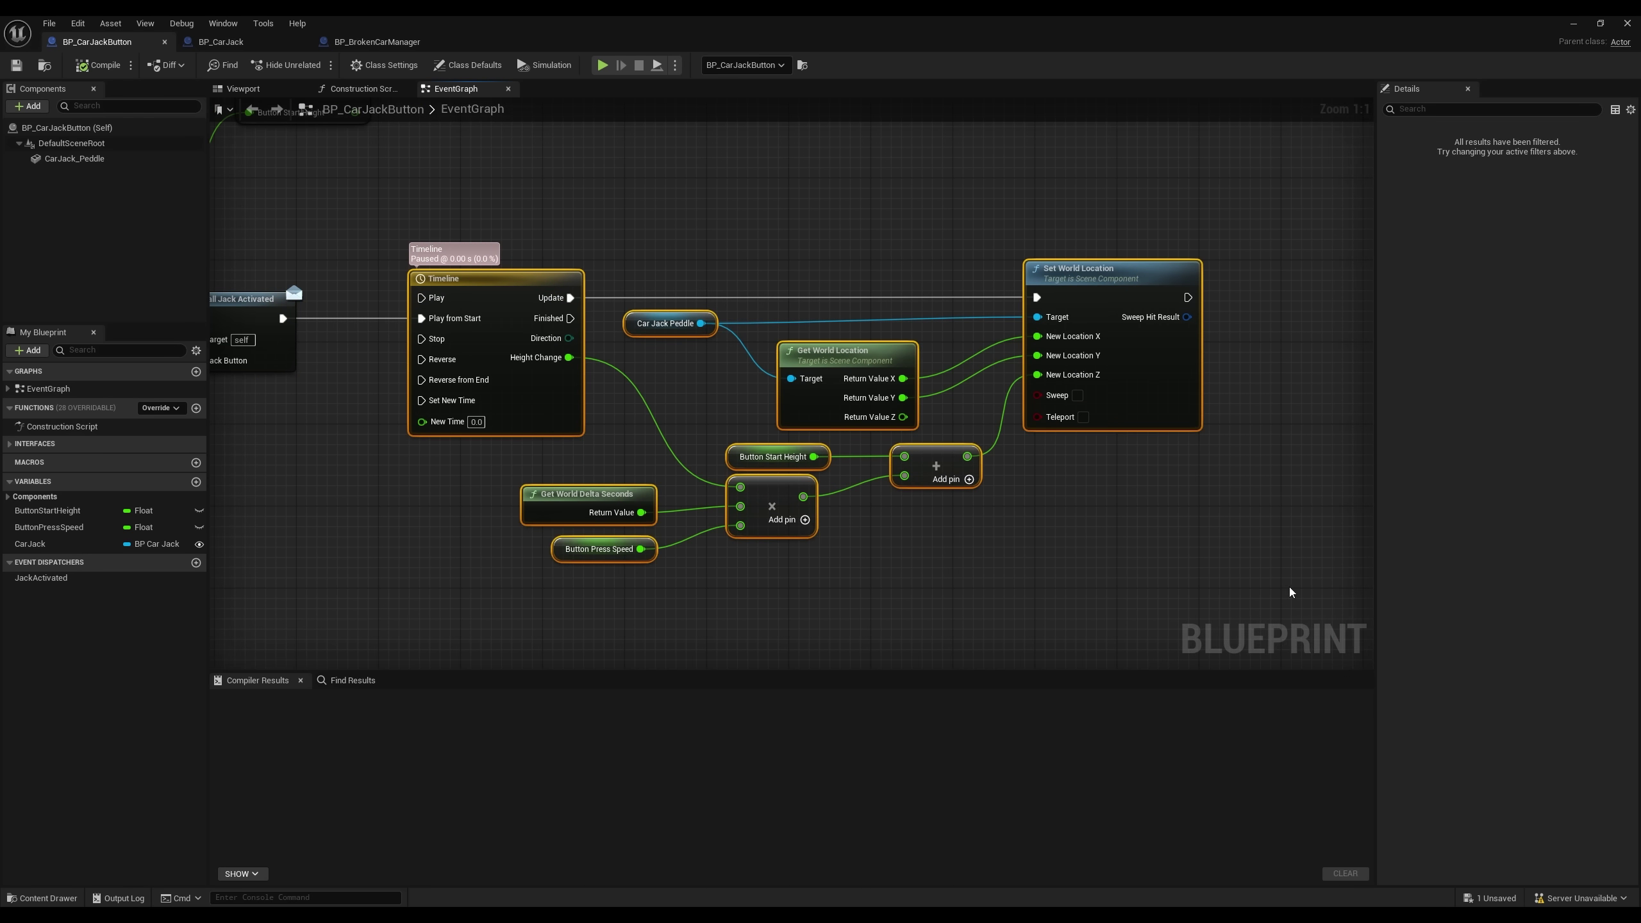
Step: Open BP_CarJack and examine its LowerPiston event, the TL_LowerPiston timeline and the nodes that lower the piston
{"action": "left_click", "coordinate": [1198, 484]}
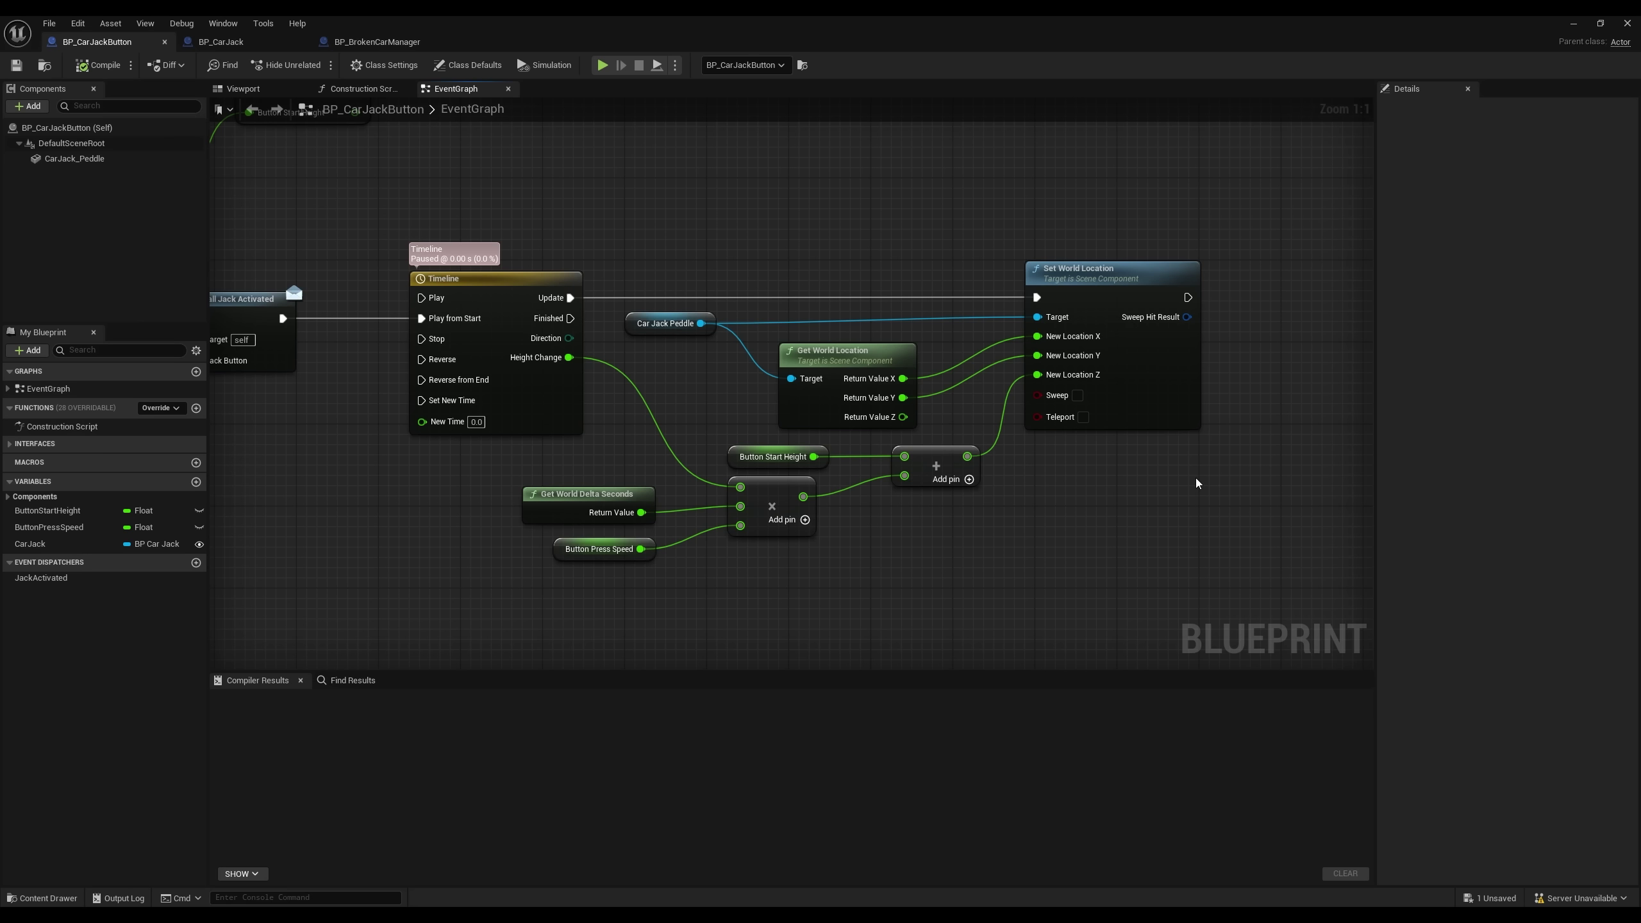
{"action": "left_click", "coordinate": [221, 42]}
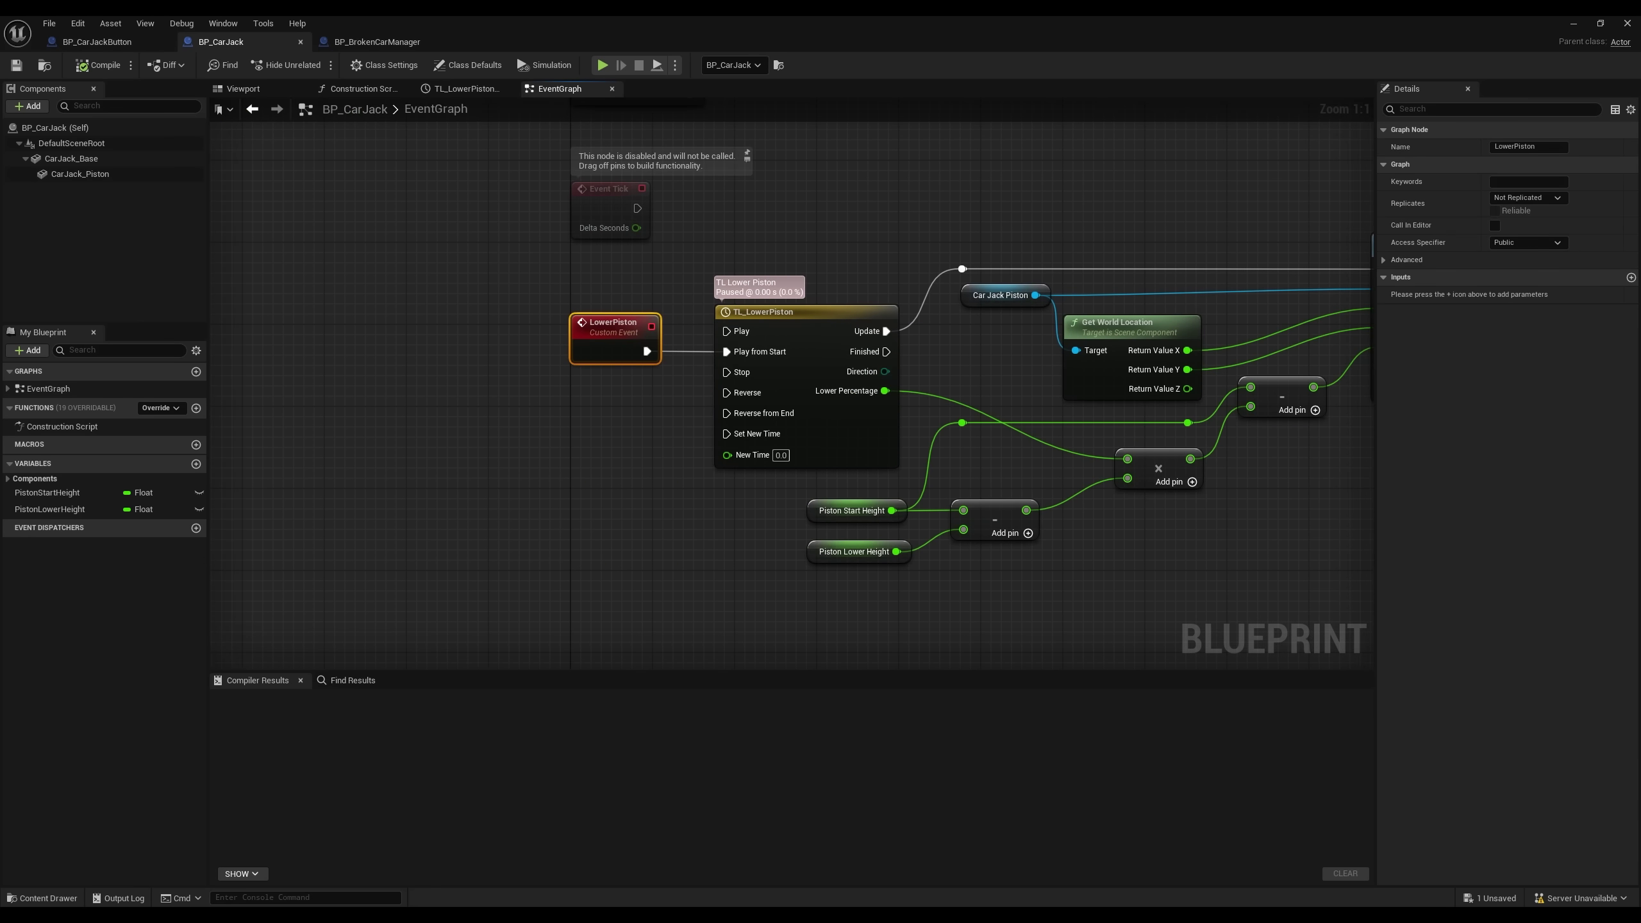
{"action": "right_click_drag", "start_coordinate": [828, 258], "coordinate": [541, 265]}
{"action": "left_click_drag", "start_coordinate": [1057, 321], "coordinate": [436, 610]}
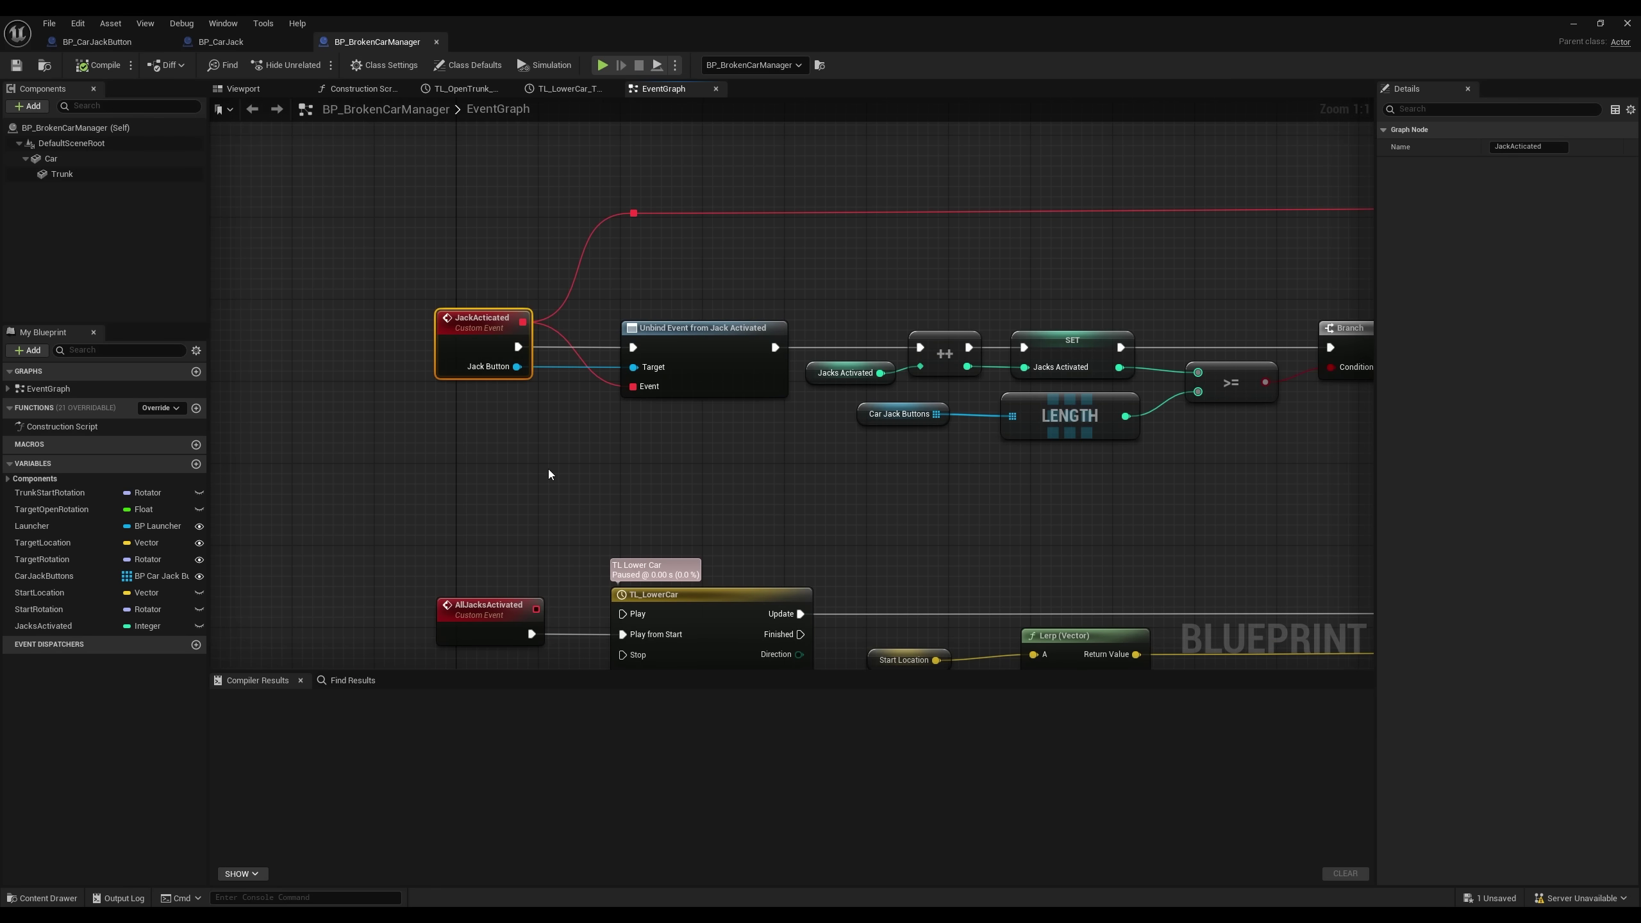
Step: Examine the JackActivated event in BP_BrokenCarManager, its Jacks Activated counter comparison and the Branch calling All Jacks Activated
{"action": "left_click", "coordinate": [550, 474]}
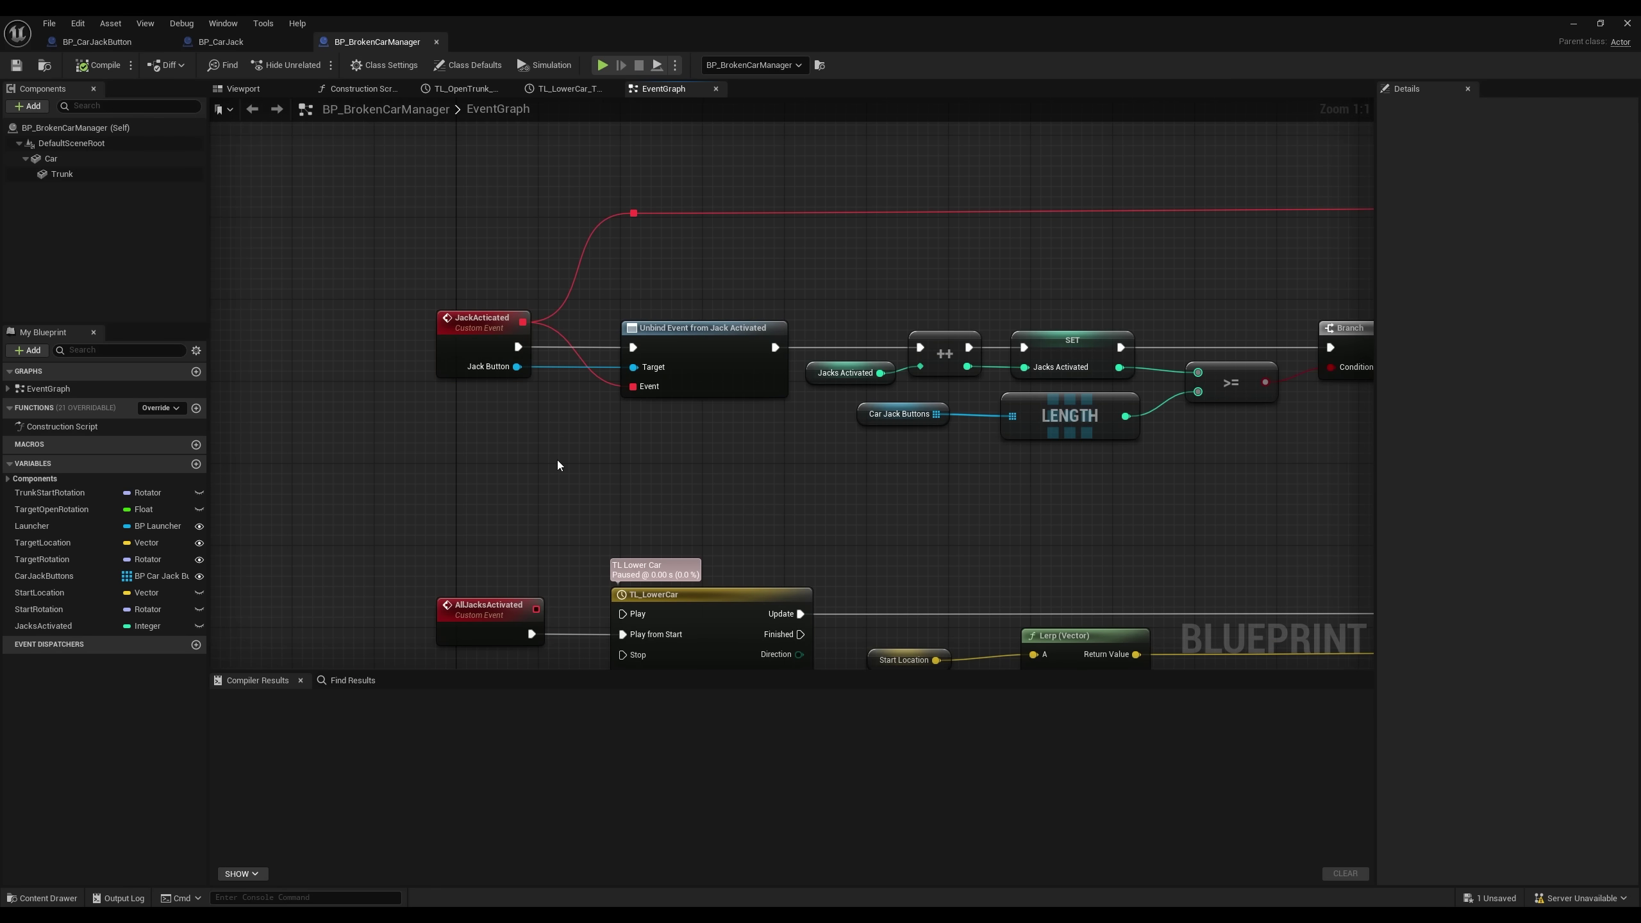
{"action": "right_click_drag", "start_coordinate": [1212, 456], "coordinate": [772, 462]}
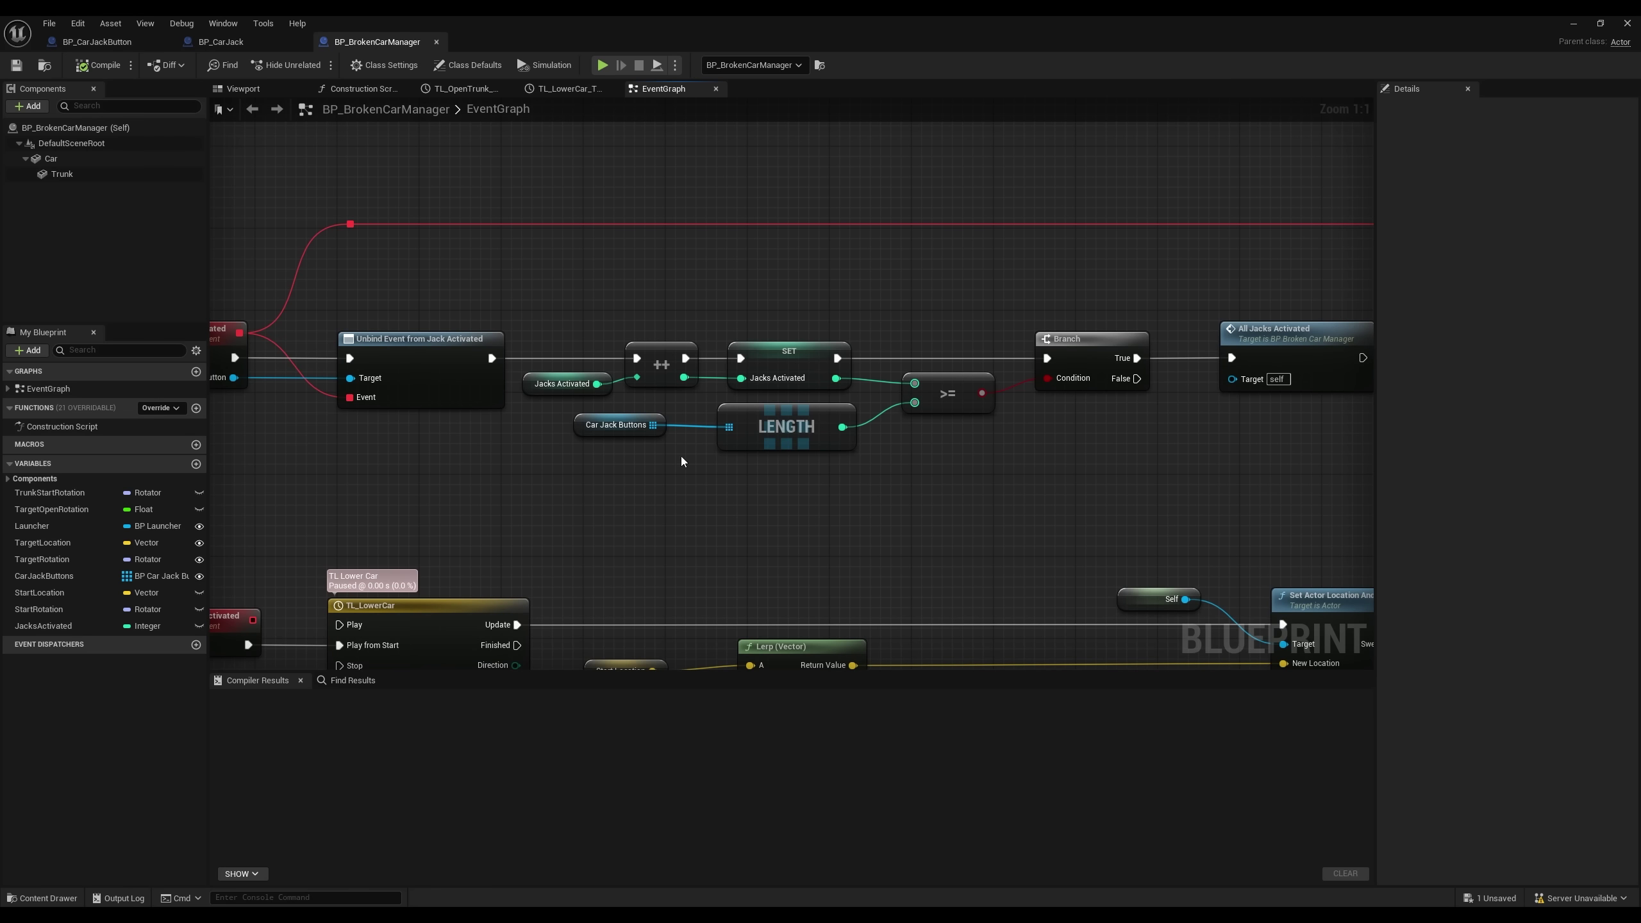
{"action": "right_click_drag", "start_coordinate": [1145, 451], "coordinate": [980, 440]}
{"action": "right_click_drag", "start_coordinate": [1136, 337], "coordinate": [1152, 297]}
{"action": "left_click_drag", "start_coordinate": [1039, 240], "coordinate": [1236, 330]}
Step: Examine the AllJacksActivated event and its TL_LowerCar timeline with the start and target location nodes
{"action": "right_click_drag", "start_coordinate": [756, 419], "coordinate": [1448, 229]}
{"action": "right_click_drag", "start_coordinate": [843, 338], "coordinate": [620, 323]}
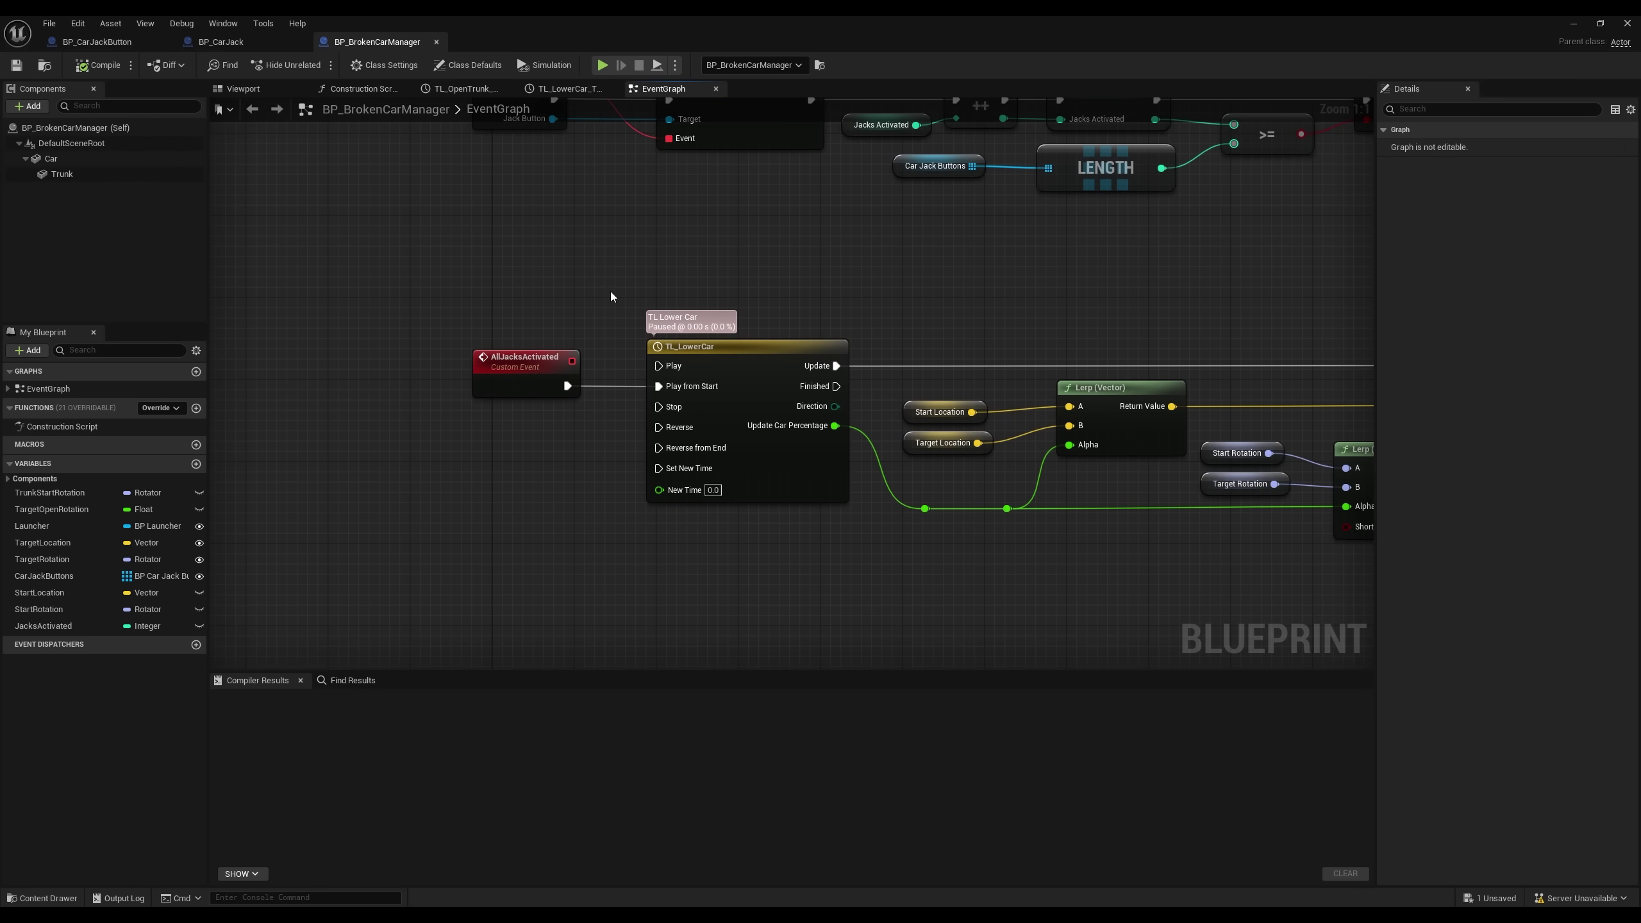
{"action": "left_click_drag", "start_coordinate": [932, 596], "coordinate": [932, 595]}
{"action": "right_click_drag", "start_coordinate": [1141, 545], "coordinate": [746, 521]}
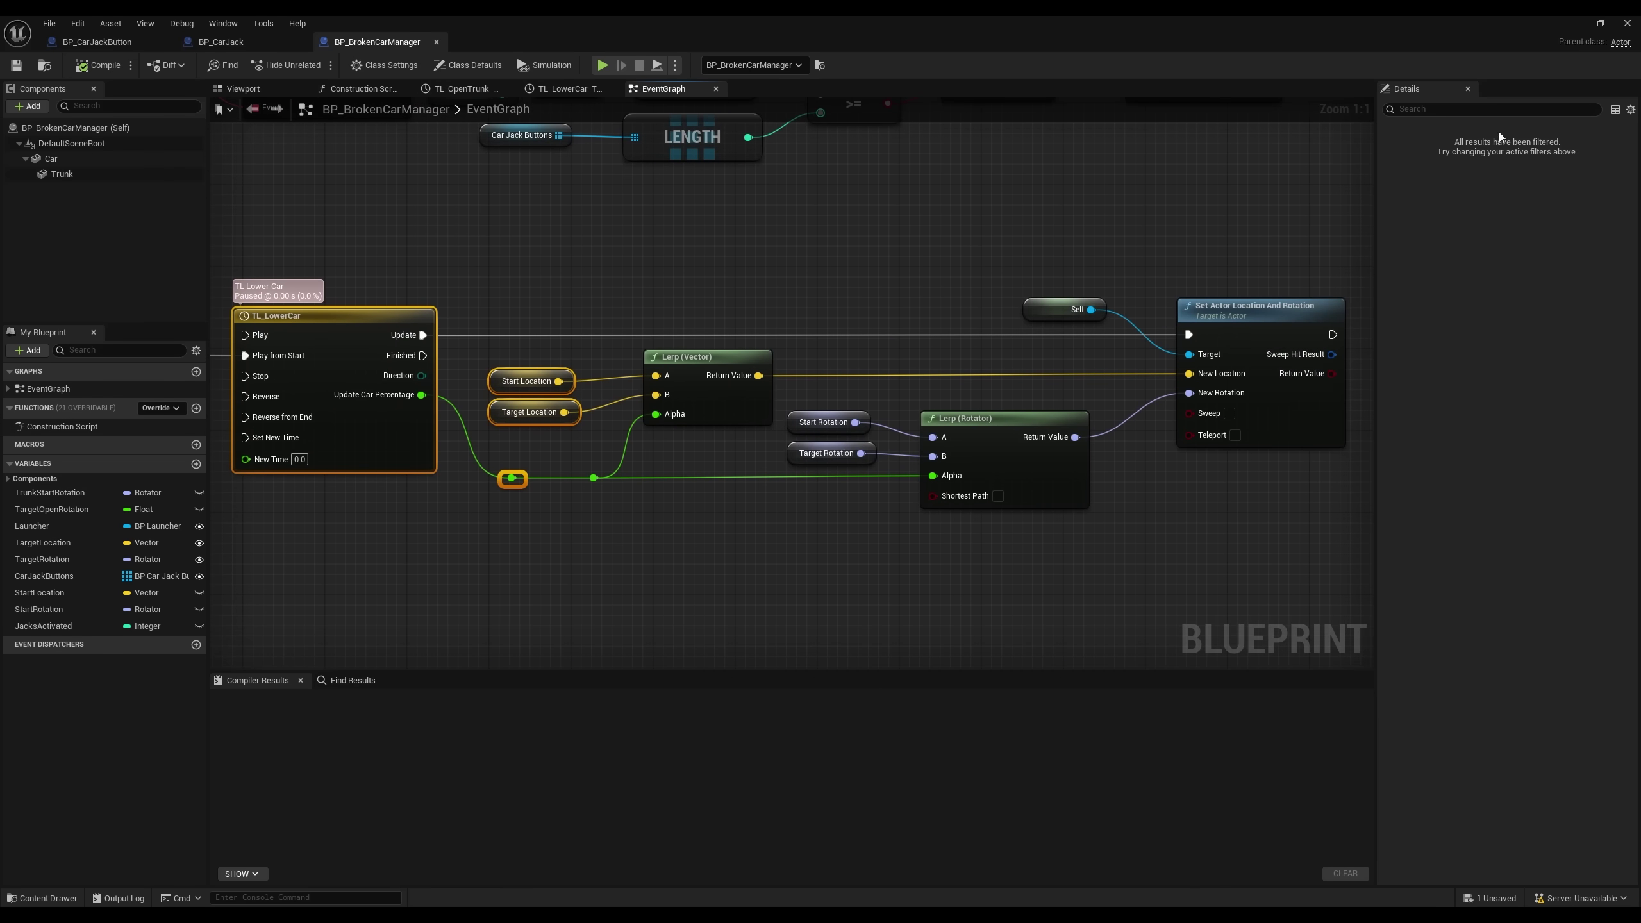
Step: Return to the level and try tilting the broken car and lowering it along its vertical axis
{"action": "left_click", "coordinate": [1576, 24]}
{"action": "left_click", "coordinate": [989, 248]}
{"action": "right_click_drag", "start_coordinate": [990, 248], "coordinate": [1280, 203]}
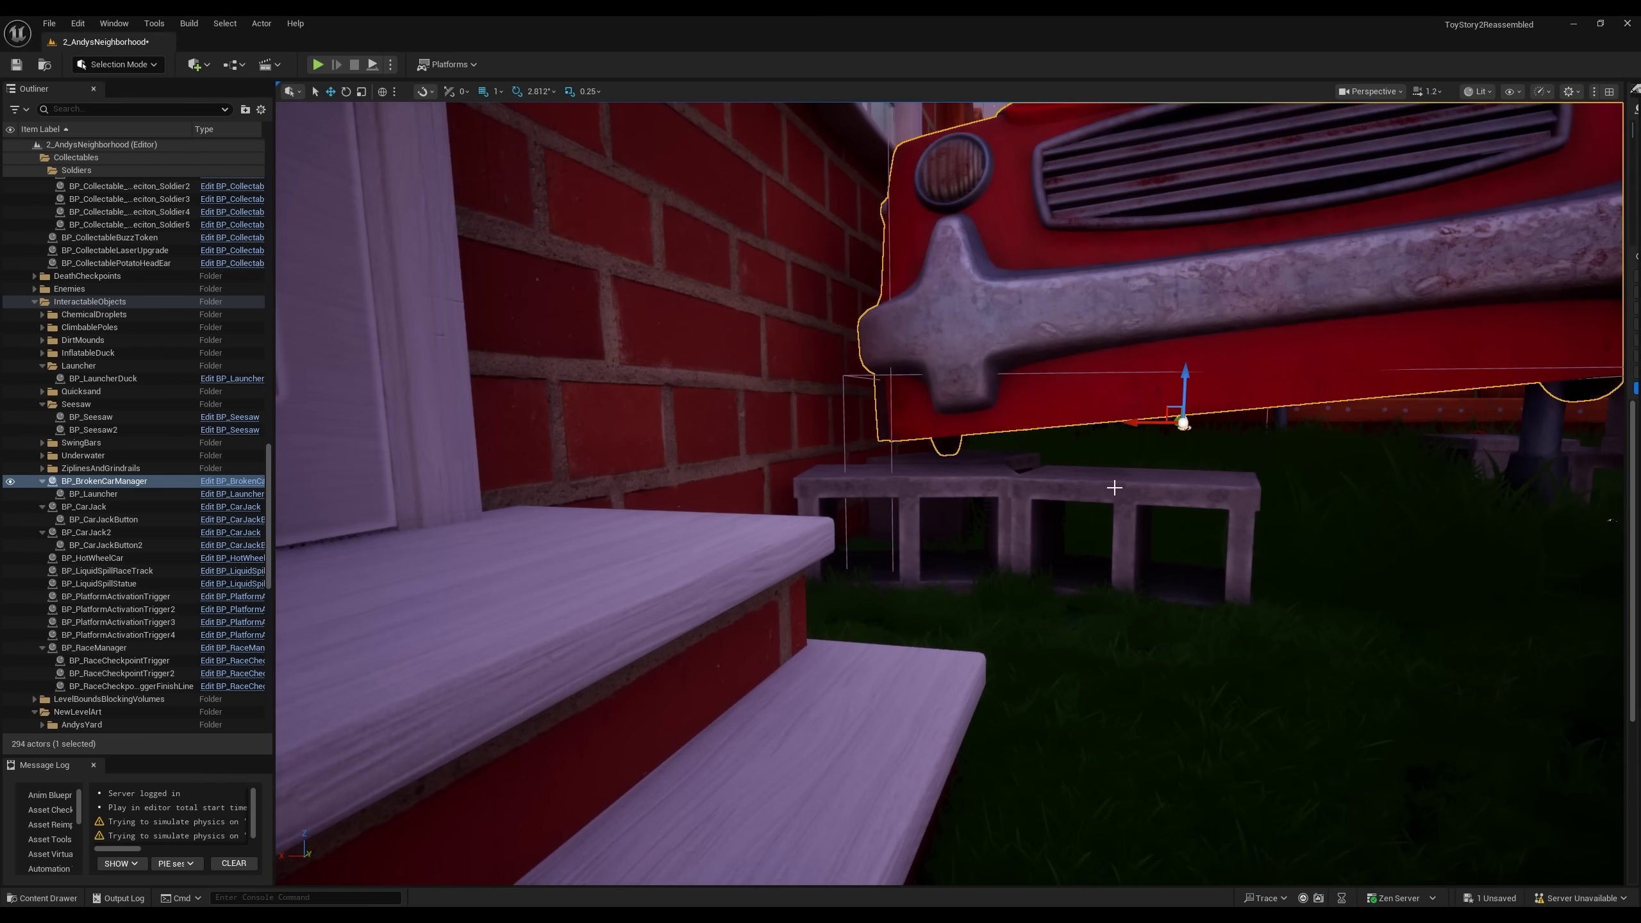
{"action": "right_click_drag", "start_coordinate": [981, 442], "coordinate": [1069, 441]}
{"action": "left_click_drag", "start_coordinate": [928, 397], "coordinate": [931, 402]}
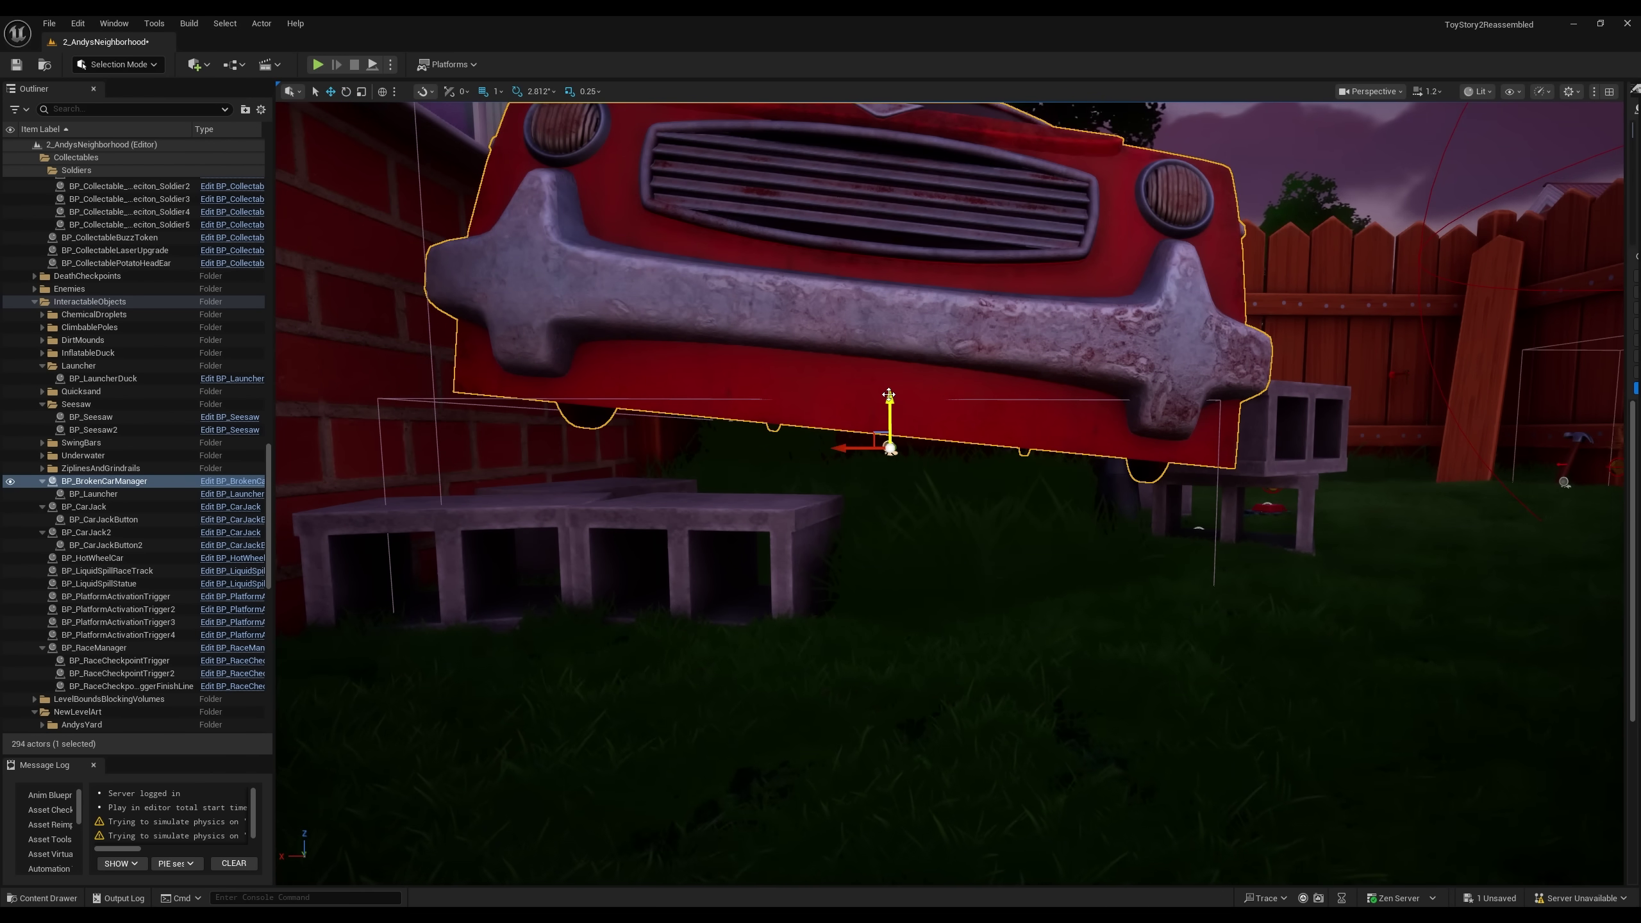
{"action": "left_click_drag", "start_coordinate": [889, 394], "coordinate": [889, 429]}
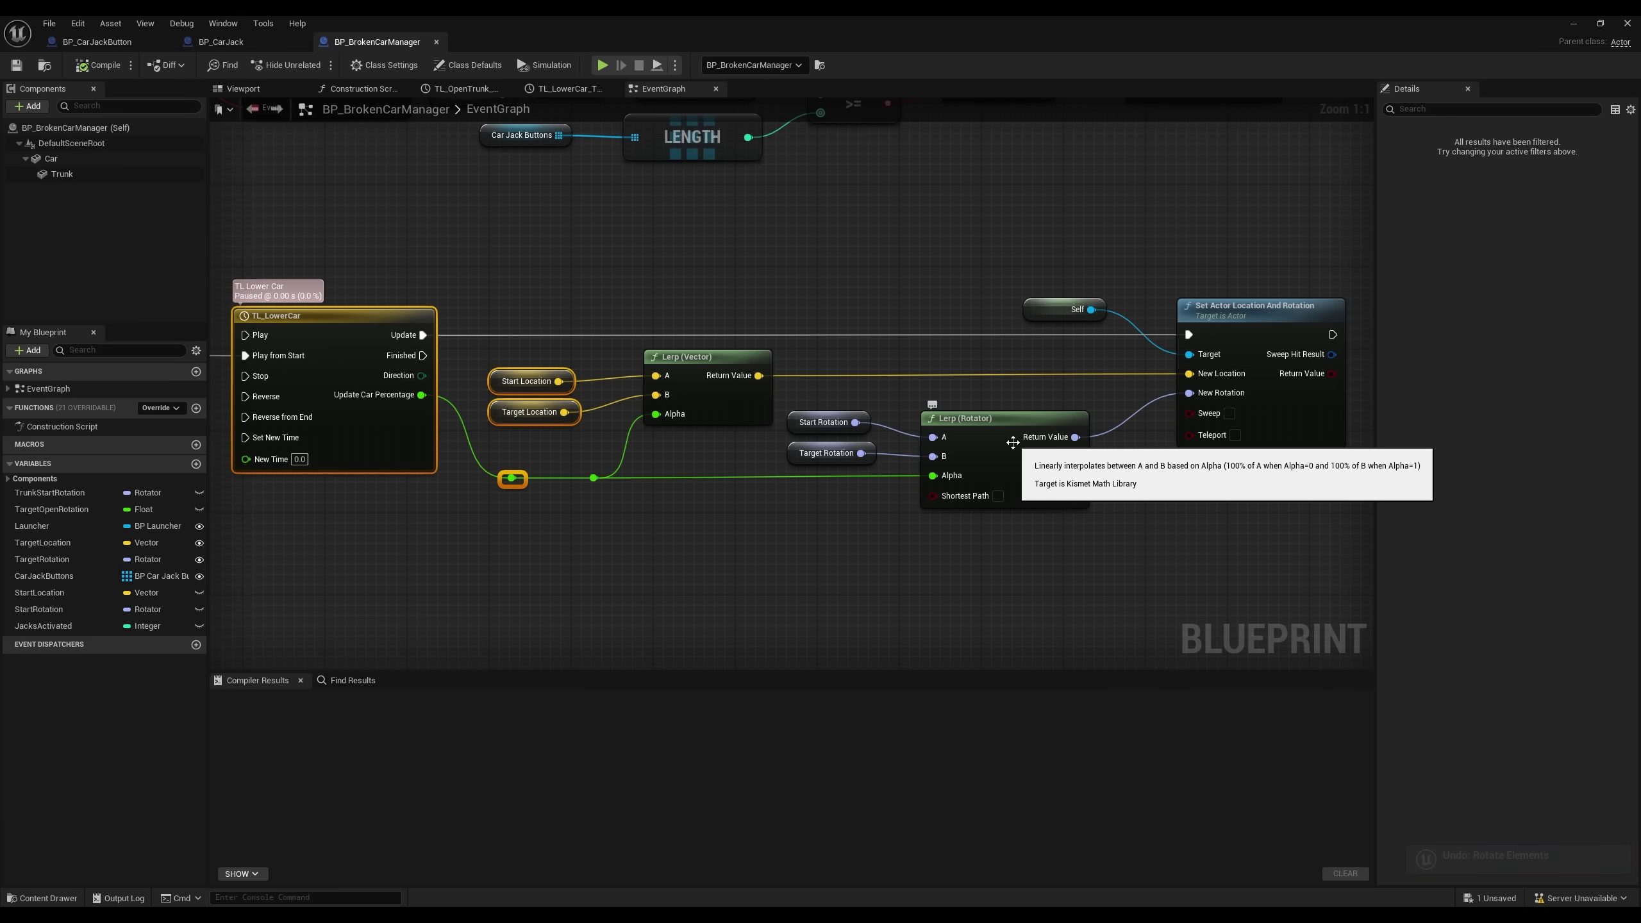
Step: Examine the Lerp (Vector) and Lerp (Rotator) nodes feeding Set Actor Location And Rotation in BP_BrokenCarManager
{"action": "left_click", "coordinate": [928, 280]}
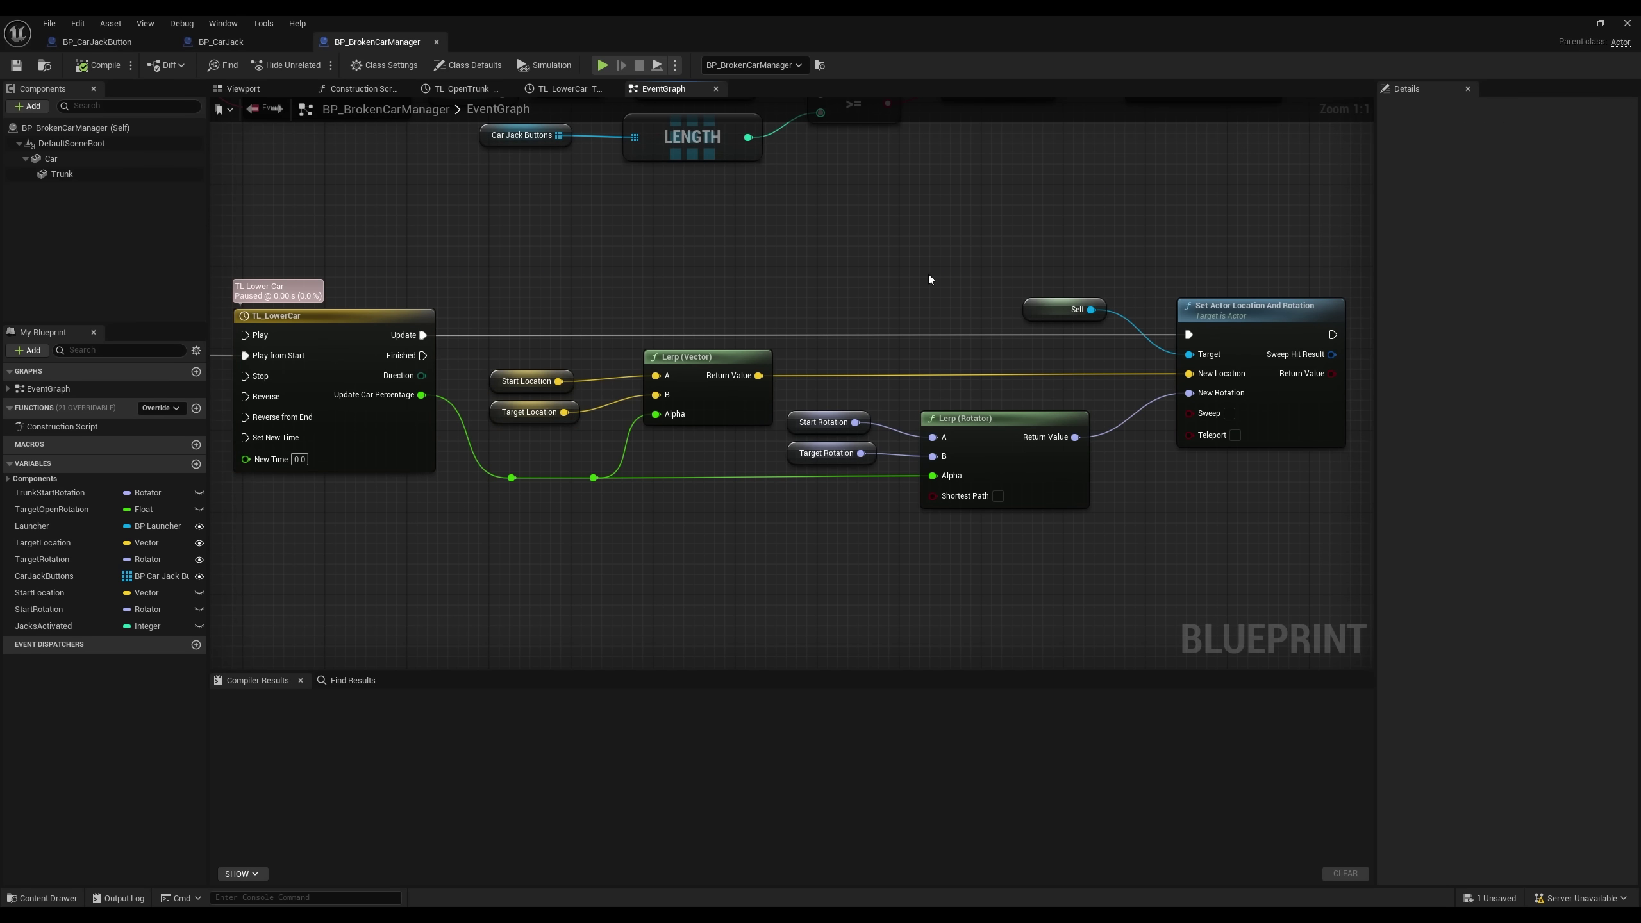
{"action": "left_click_drag", "start_coordinate": [502, 266], "coordinate": [1091, 553]}
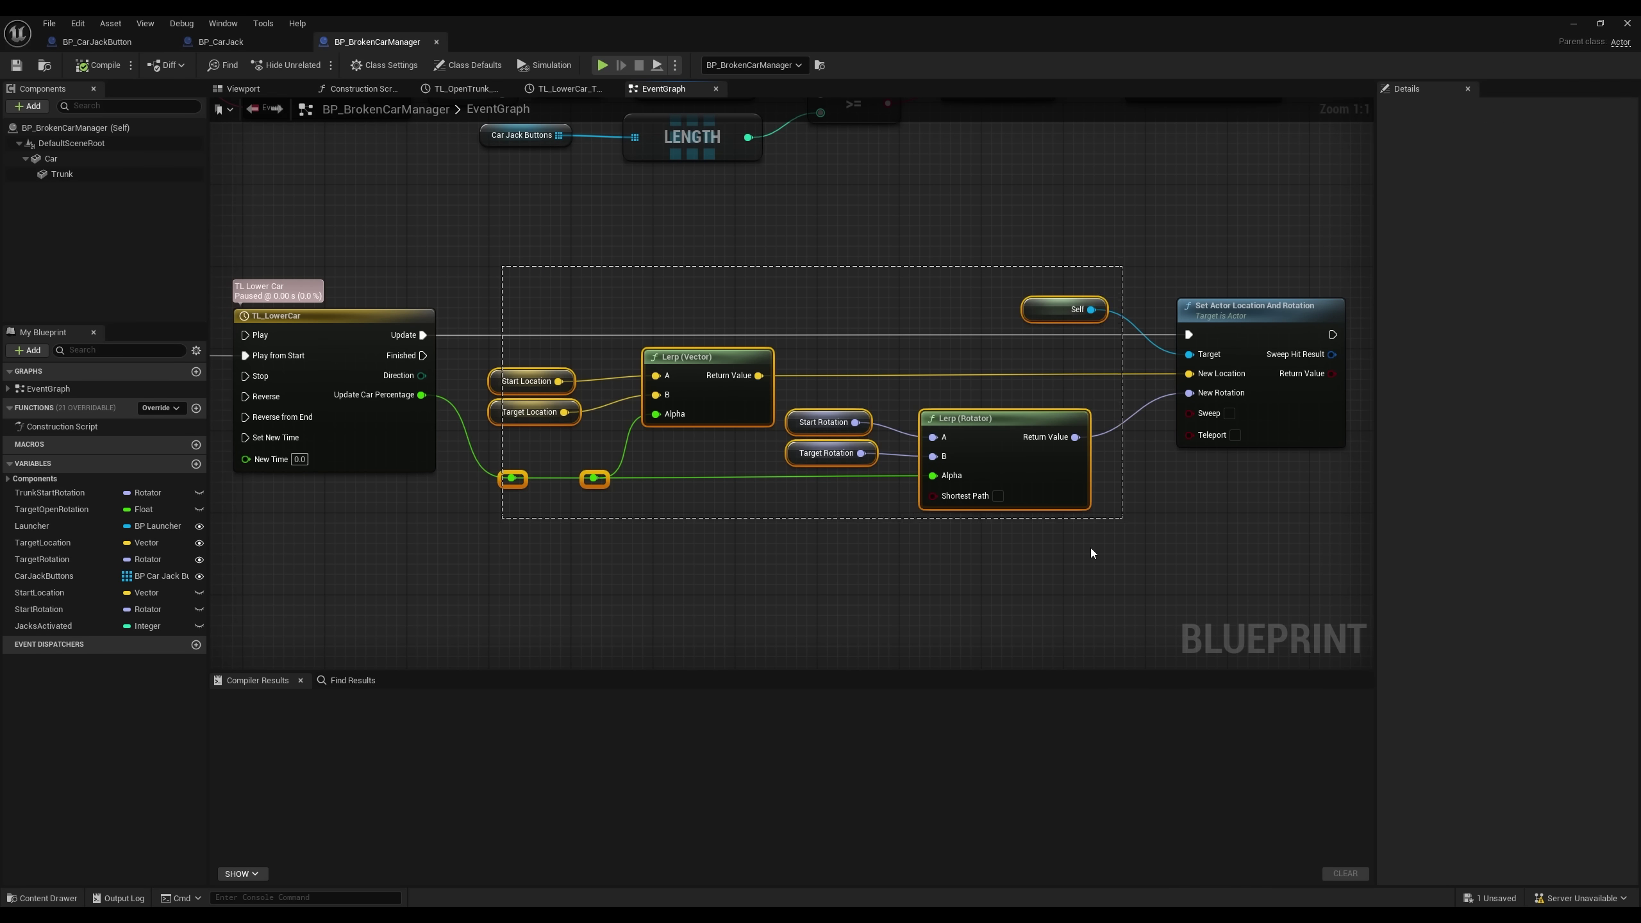
{"action": "left_click", "coordinate": [1032, 421]}
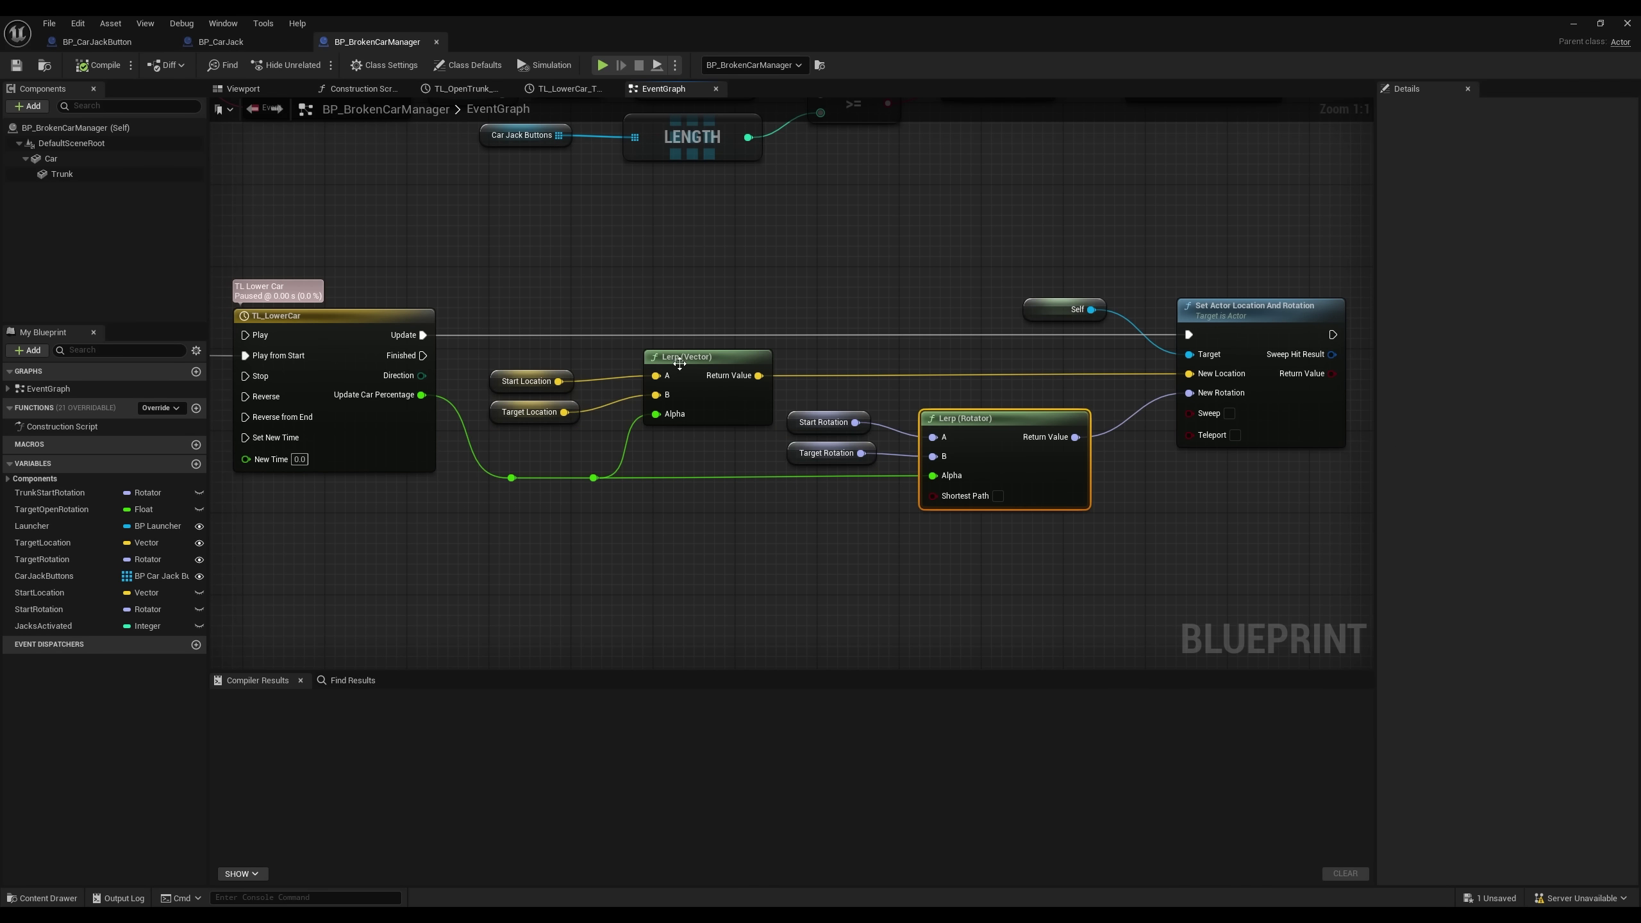
{"action": "left_click", "coordinate": [679, 365]}
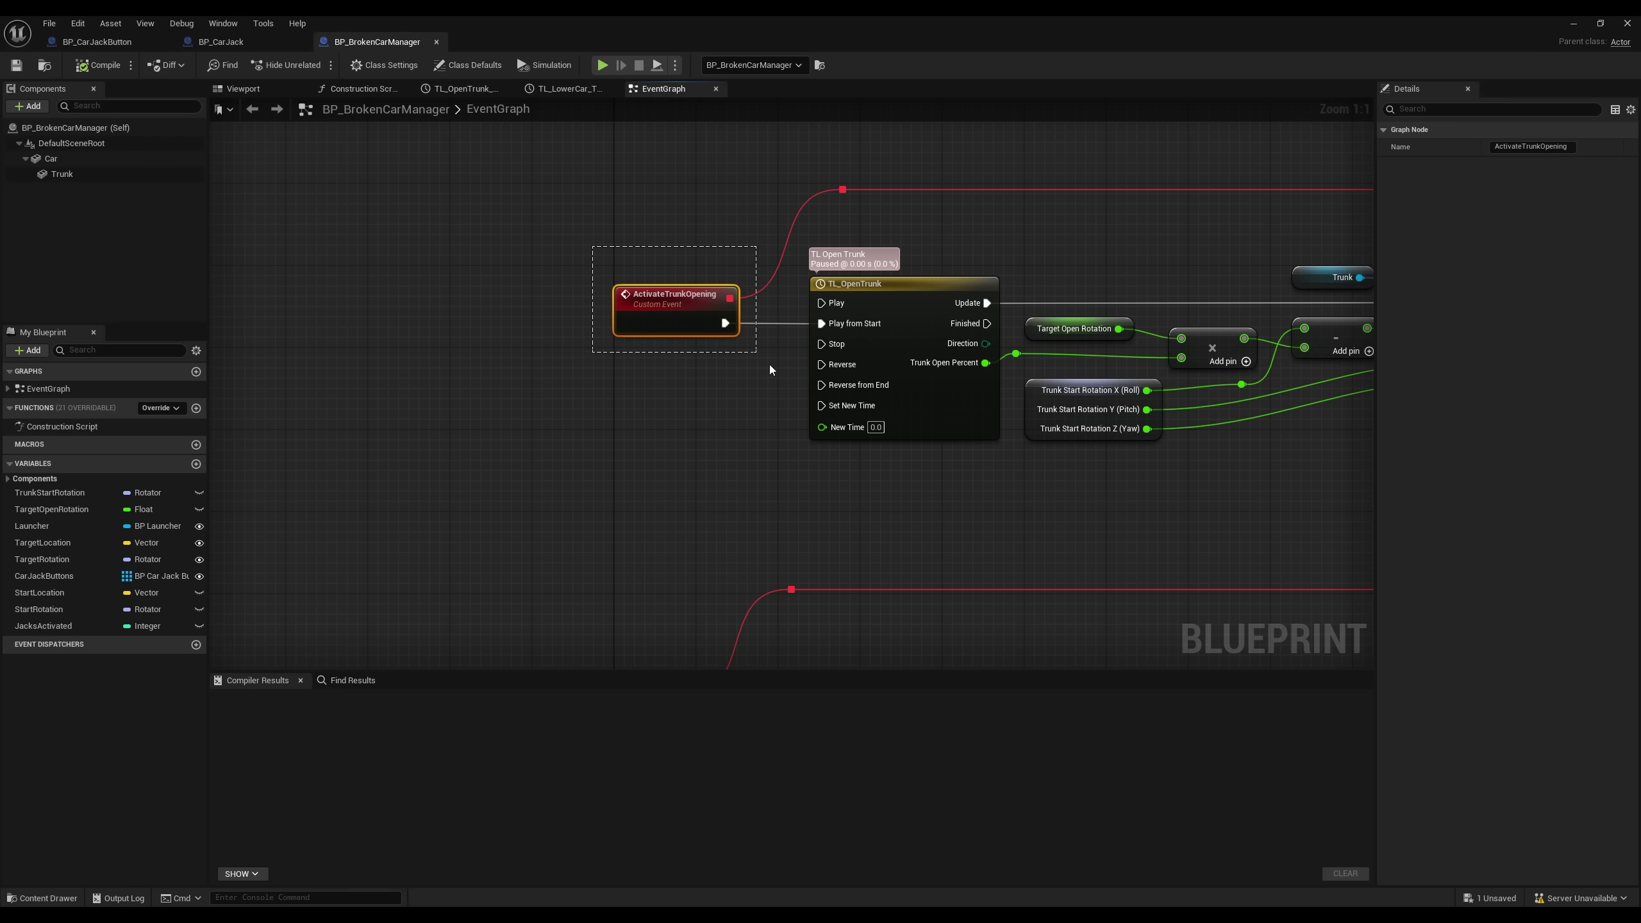
Step: Move the Launcher node closer to Bind Event to Launcher Activated and examine the ActivateTrunkOpening event with its TL_OpenTrunk rotation nodes
{"action": "right_click_drag", "start_coordinate": [1040, 295], "coordinate": [595, 560]}
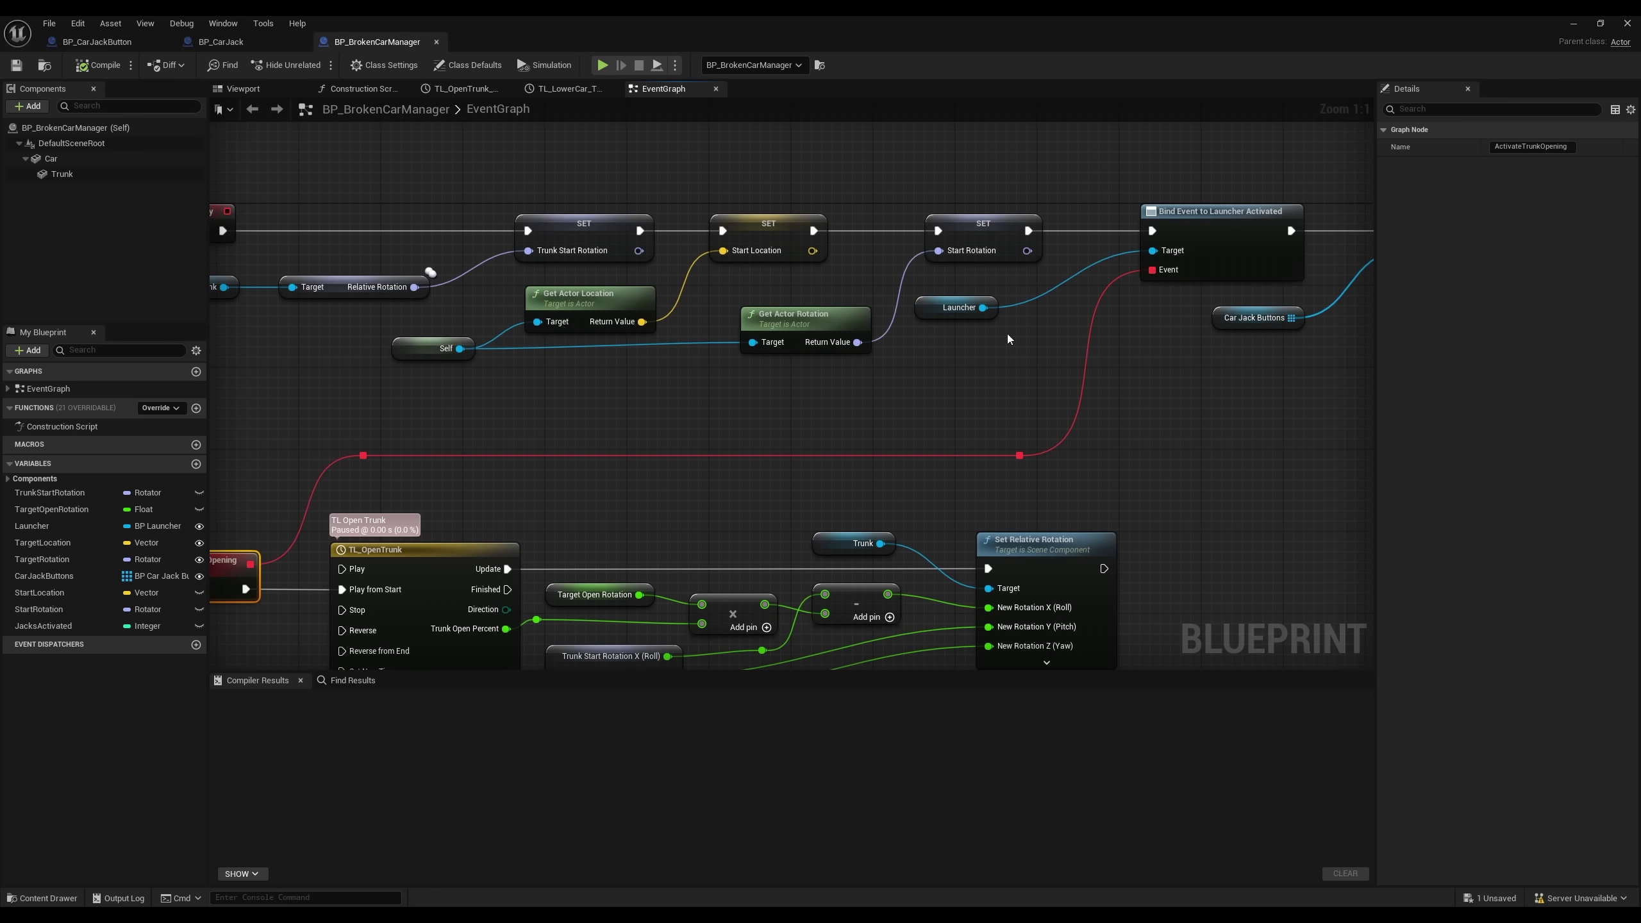
{"action": "left_click_drag", "start_coordinate": [941, 308], "coordinate": [950, 318]}
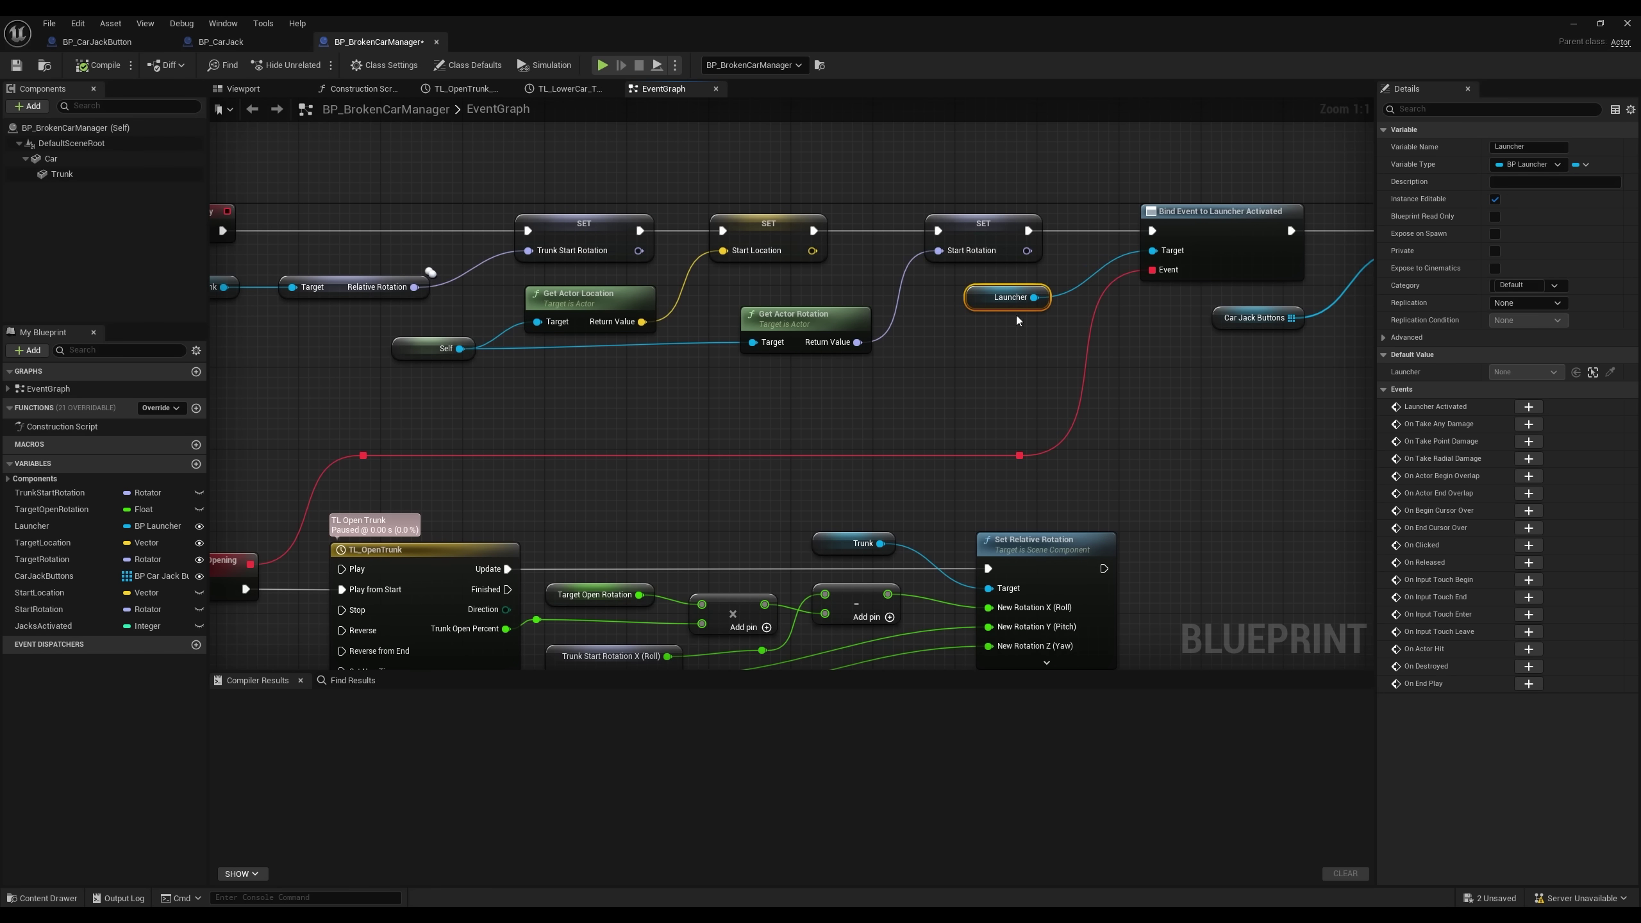
{"action": "right_click_drag", "start_coordinate": [384, 548], "coordinate": [514, 486]}
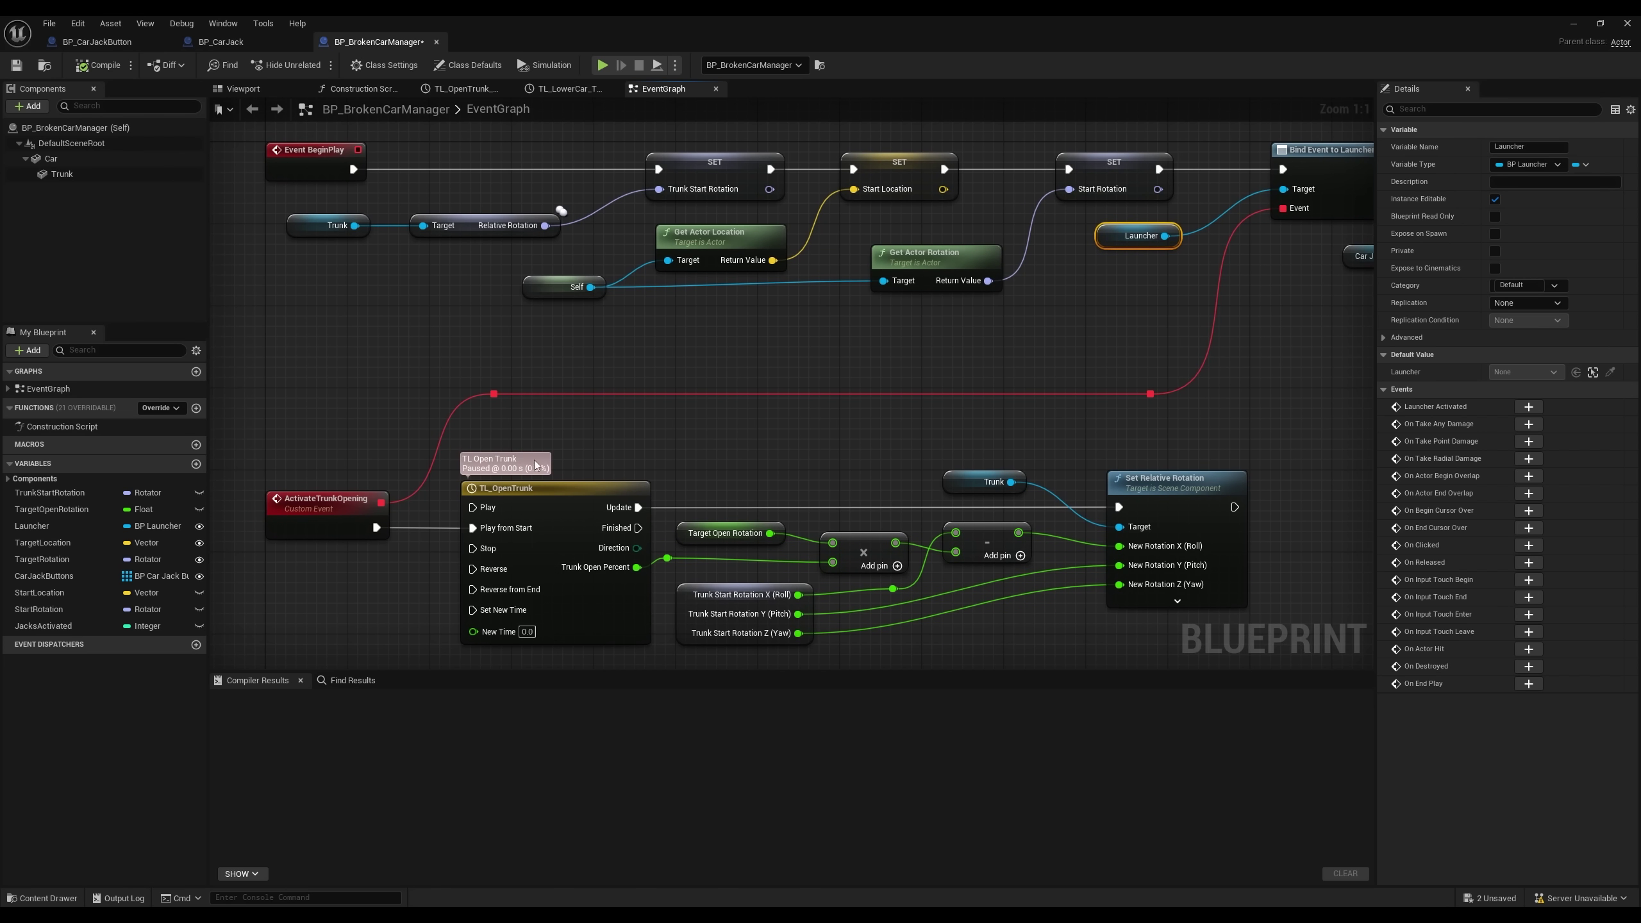
{"action": "left_click_drag", "start_coordinate": [446, 467], "coordinate": [995, 653]}
{"action": "right_click_drag", "start_coordinate": [571, 483], "coordinate": [722, 377]}
{"action": "left_click", "coordinate": [812, 572]}
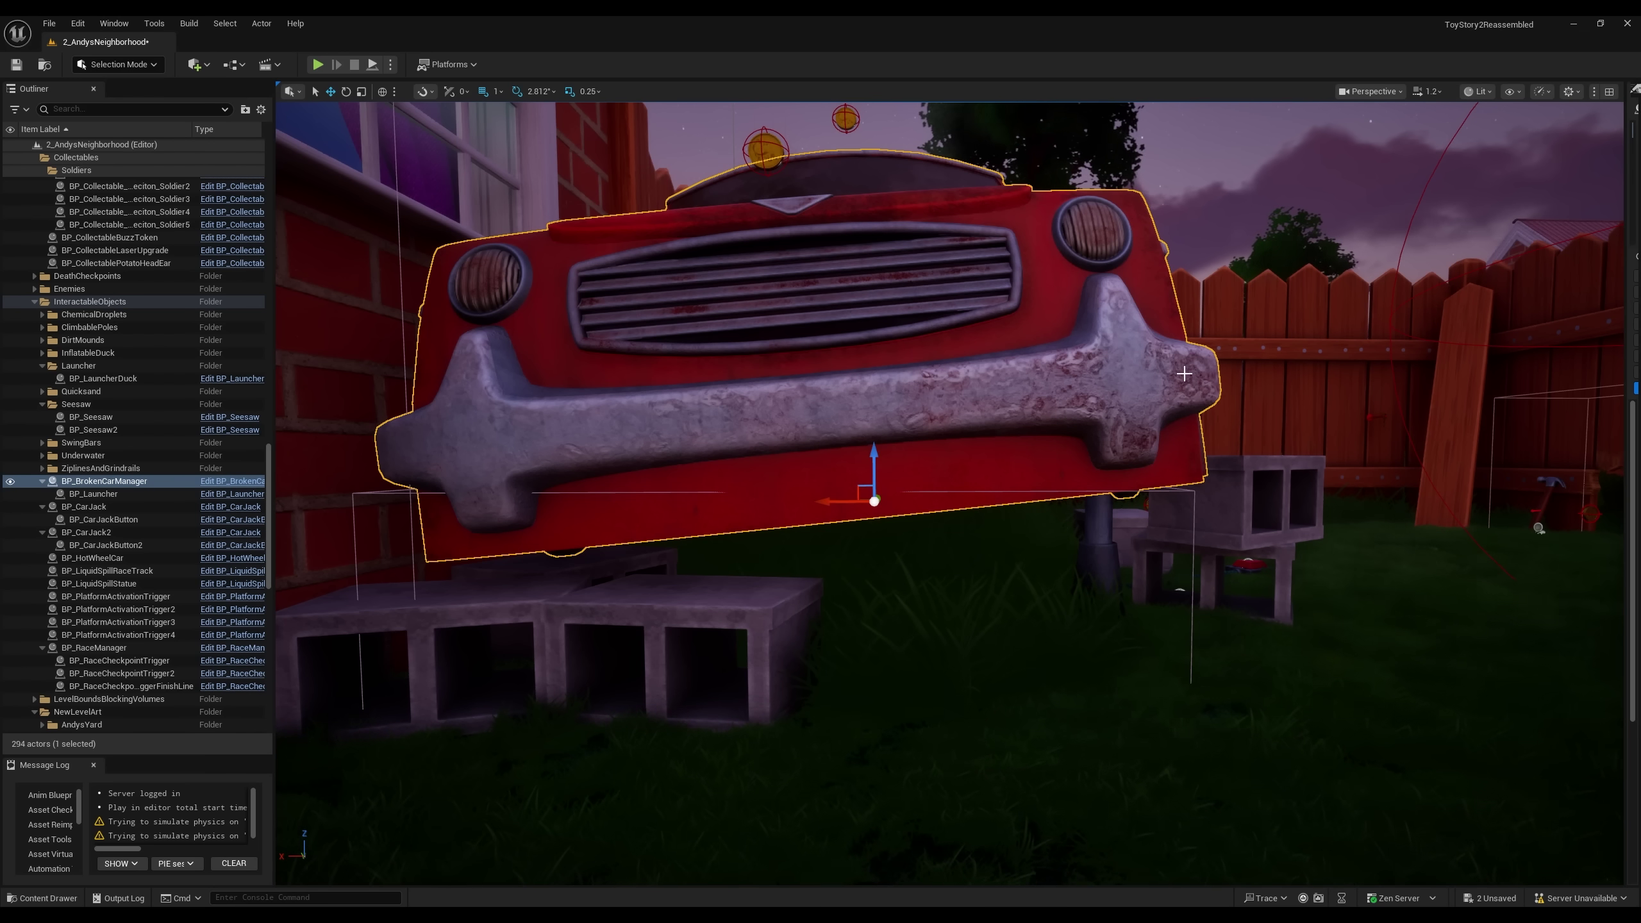
{"action": "mouse_move", "coordinate": [1217, 372]}
{"action": "right_mouse_down"}
{"action": "mouse_move", "coordinate": [1144, 372]}
{"action": "mouse_move", "coordinate": [1134, 400]}
{"action": "mouse_move", "coordinate": [1217, 372]}
{"action": "right_mouse_up"}
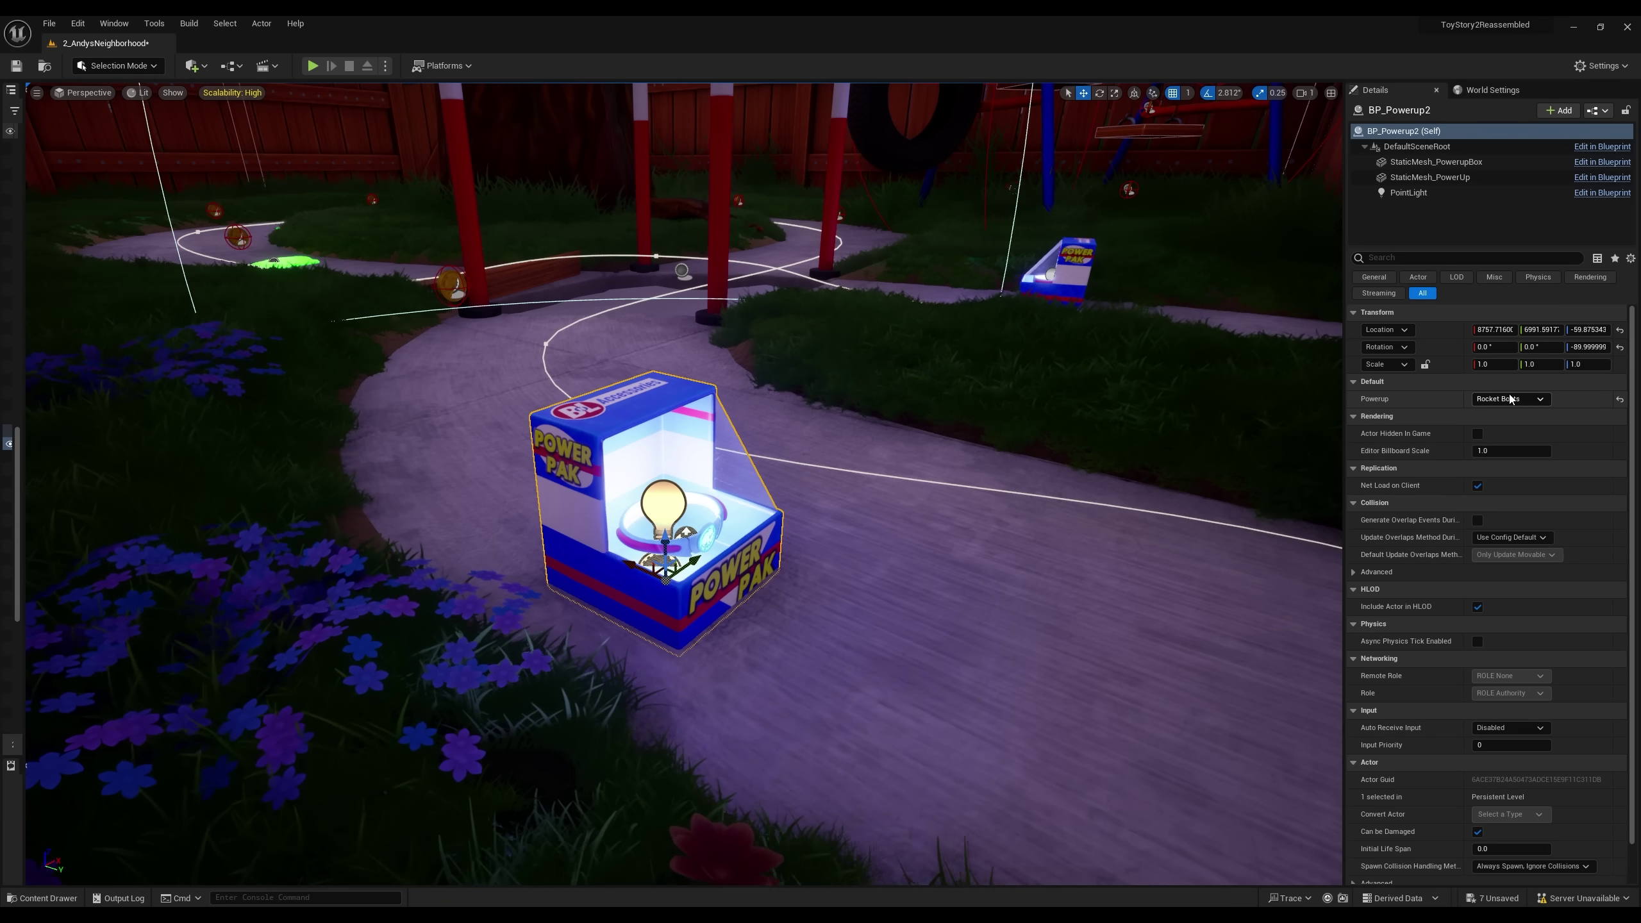
Step: Set the Powerup option of BP_Powerup2 in the level to Rocket Boots
{"action": "left_click", "coordinate": [1510, 399]}
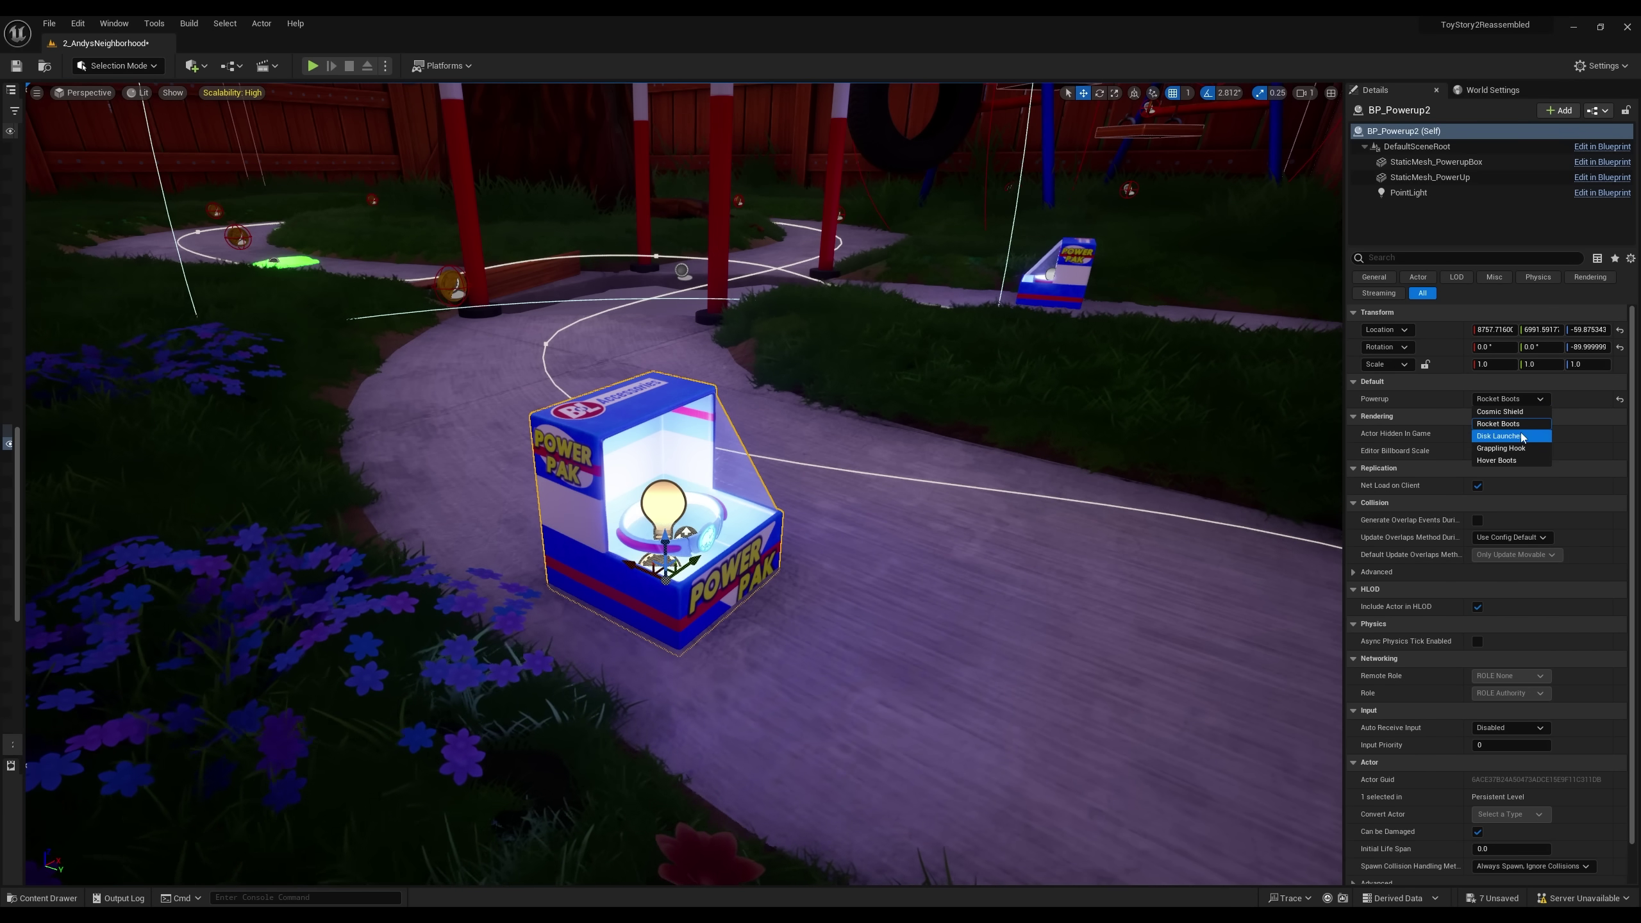
{"action": "left_click", "coordinate": [1526, 425]}
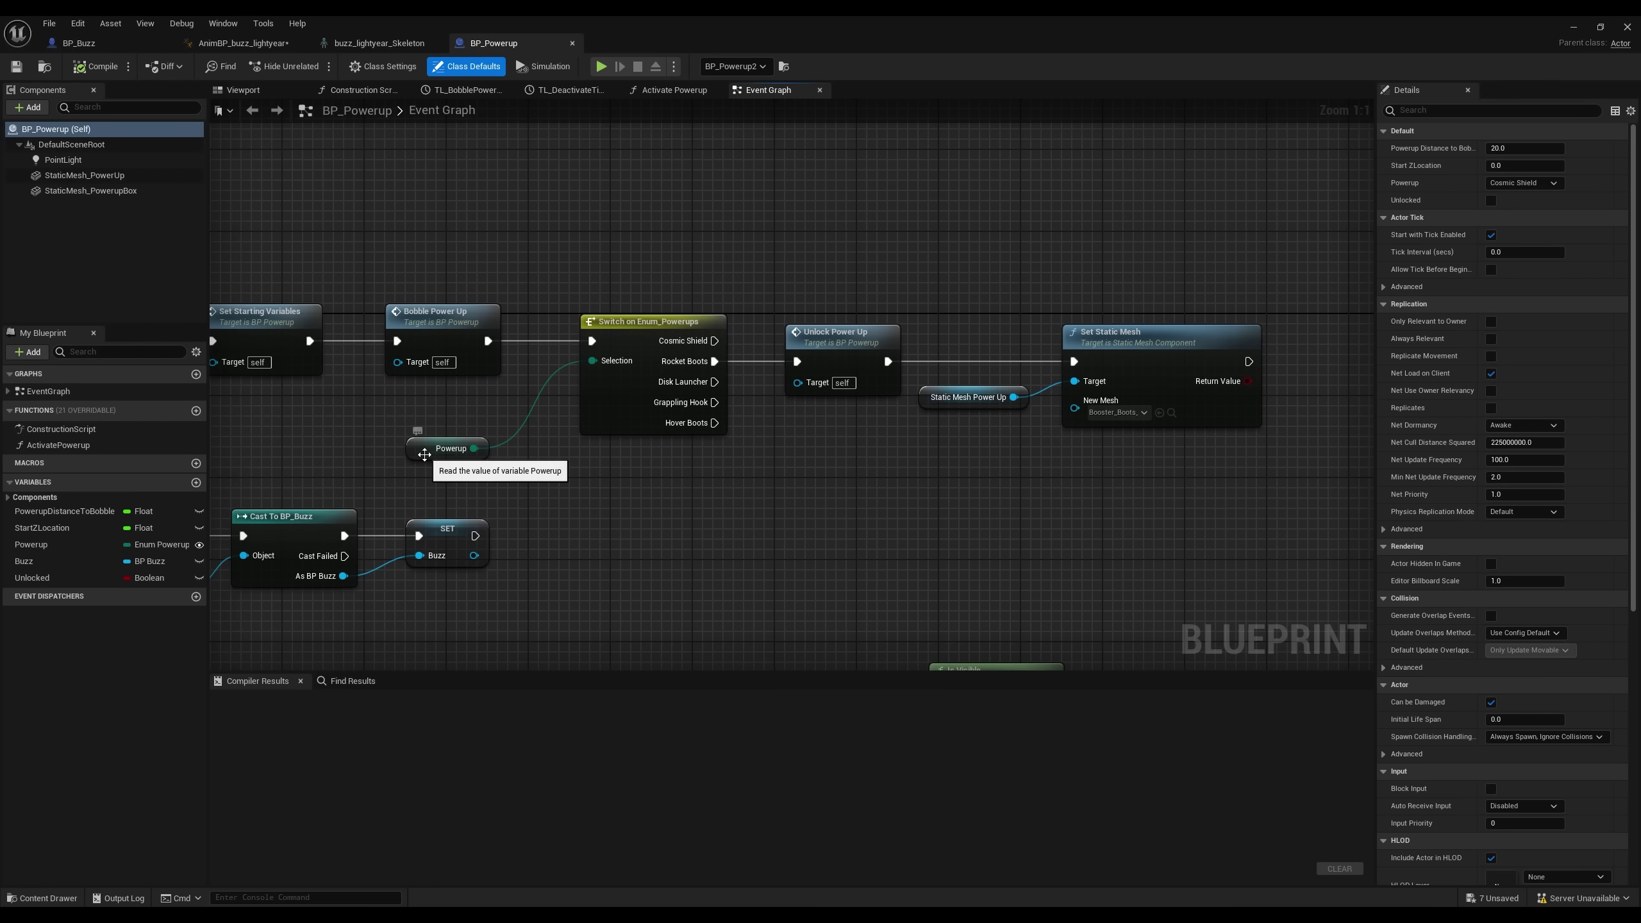
Step: Examine the Powerup variable, the Switch on Enum_Powerups node and its Rocket Boots branch to Unlock Power Up and Set Static Mesh
{"action": "left_click", "coordinate": [425, 455]}
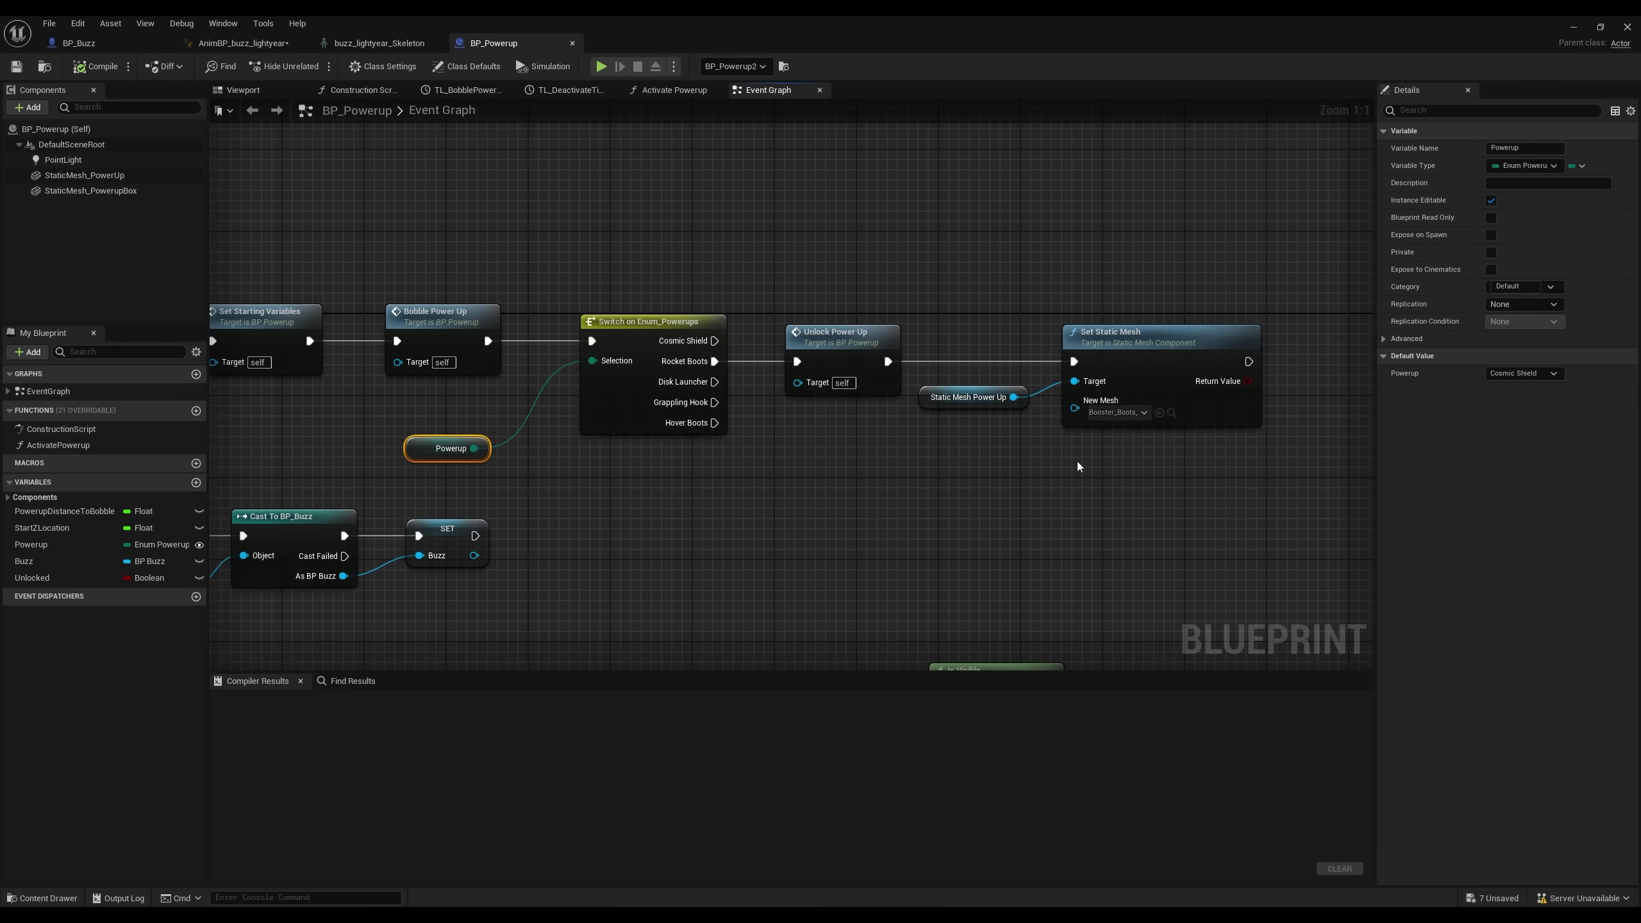
{"action": "right_click_drag", "start_coordinate": [1076, 467], "coordinate": [741, 466]}
{"action": "right_click_drag", "start_coordinate": [639, 491], "coordinate": [831, 497]}
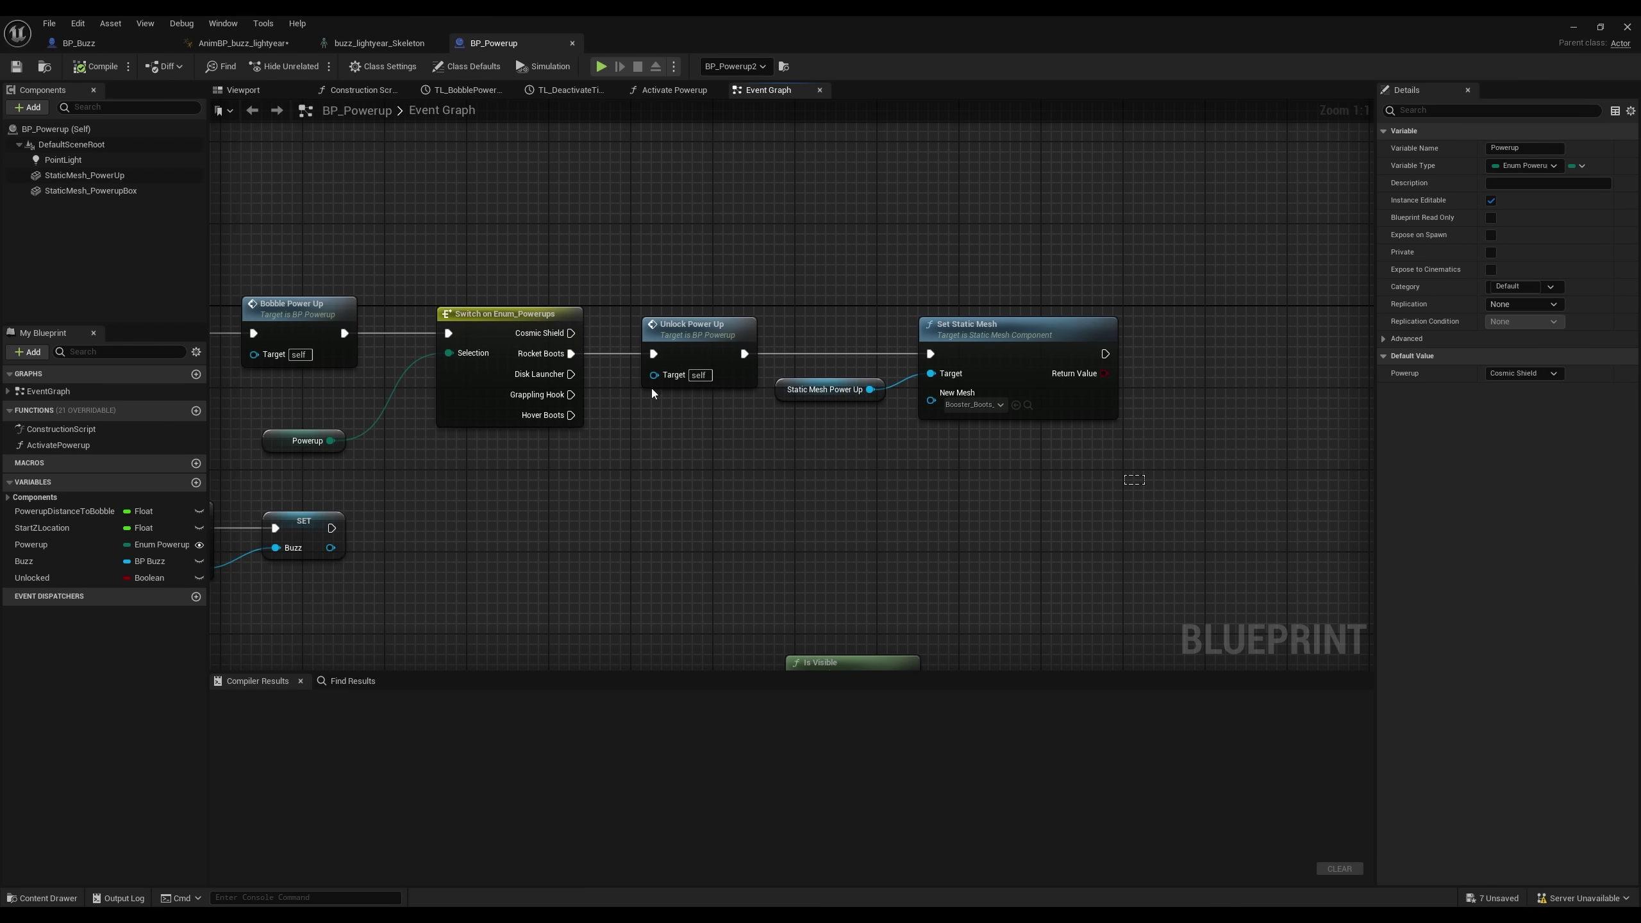
{"action": "left_click_drag", "start_coordinate": [1145, 483], "coordinate": [364, 312]}
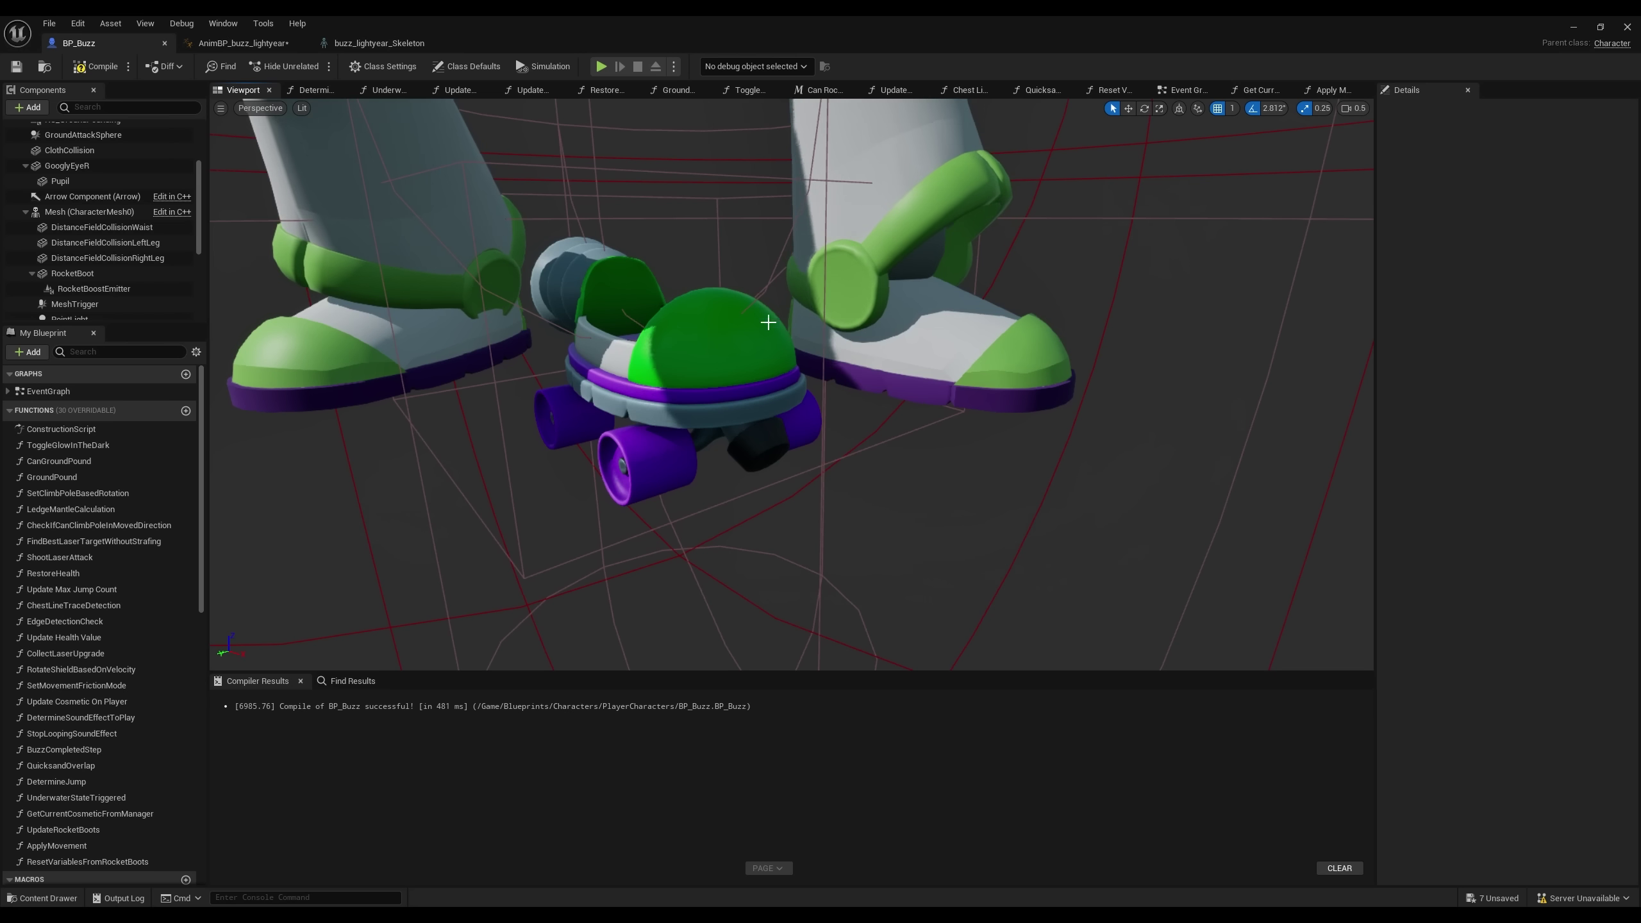
Step: Inspect the RocketBoot component in BP_Buzz and the Event Graph nodes that attach it to the mesh and set its relative location and rotation
{"action": "left_click", "coordinate": [762, 323]}
{"action": "scroll", "coordinate": [762, 323], "scroll_direction": "down", "scroll_amount": 10}
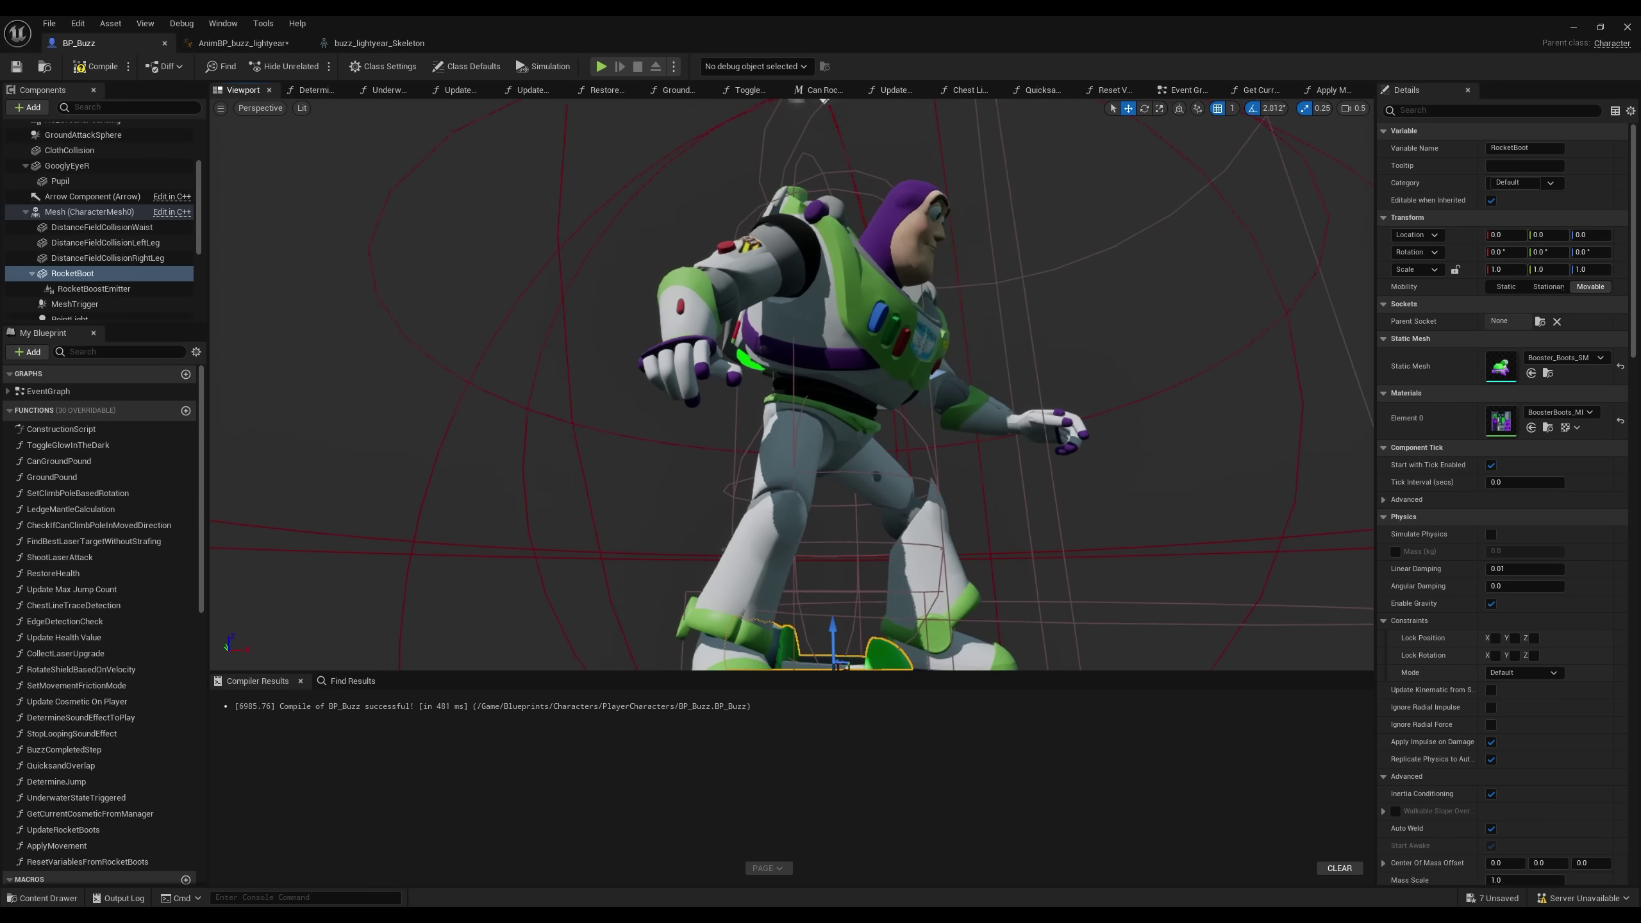
{"action": "right_click_drag", "start_coordinate": [575, 313], "coordinate": [575, 312]}
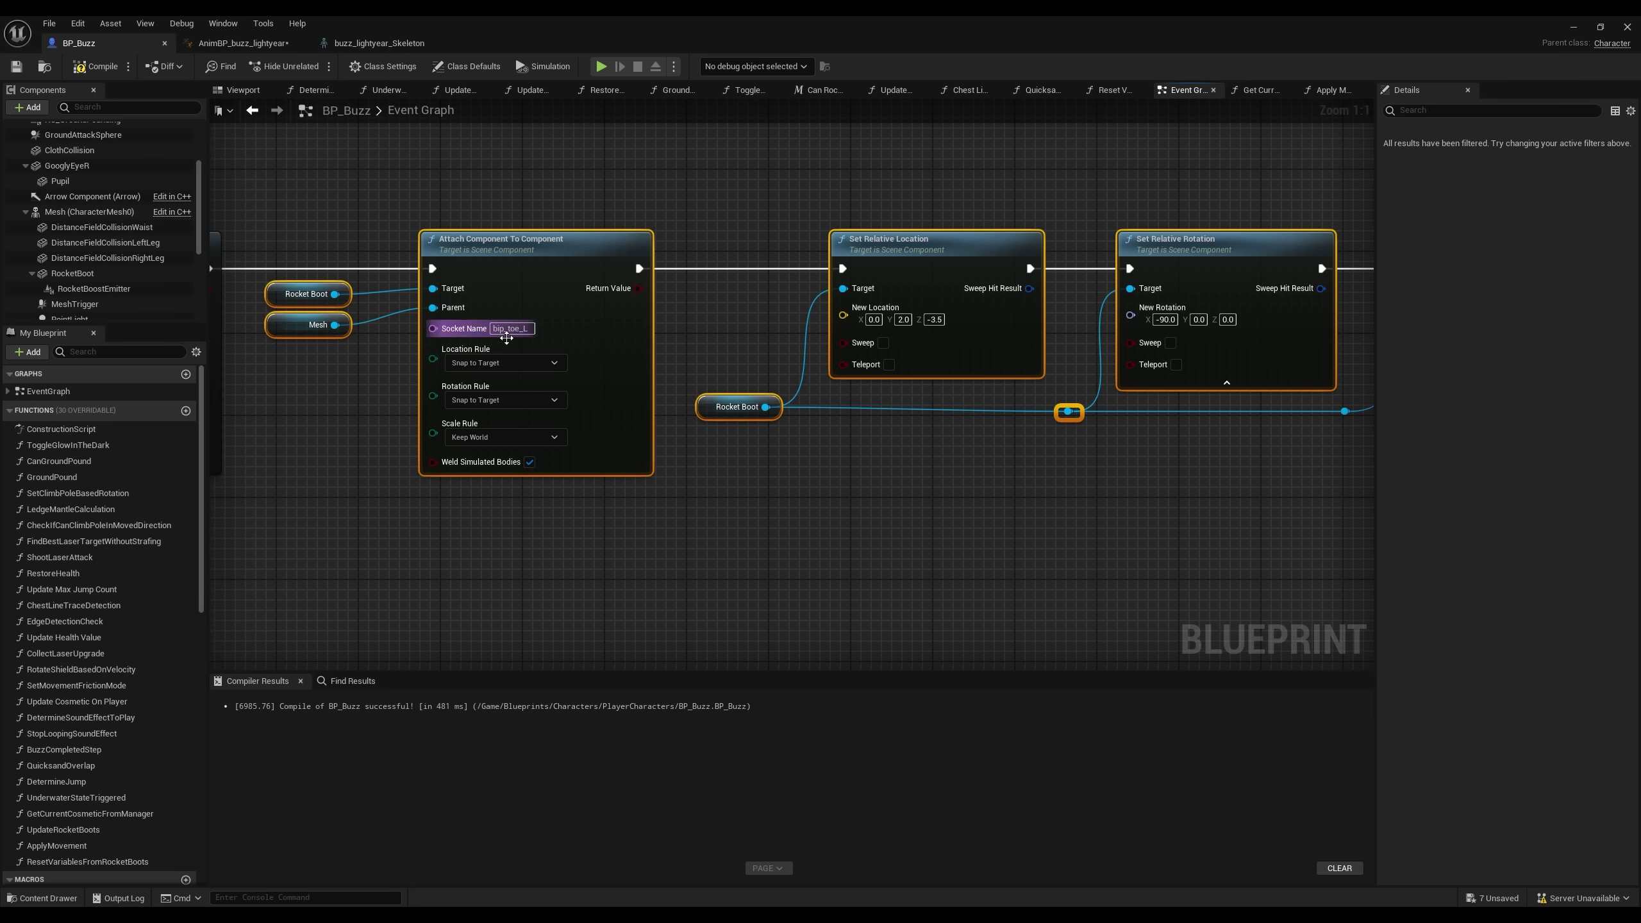
{"action": "right_click_drag", "start_coordinate": [1294, 423], "coordinate": [760, 388]}
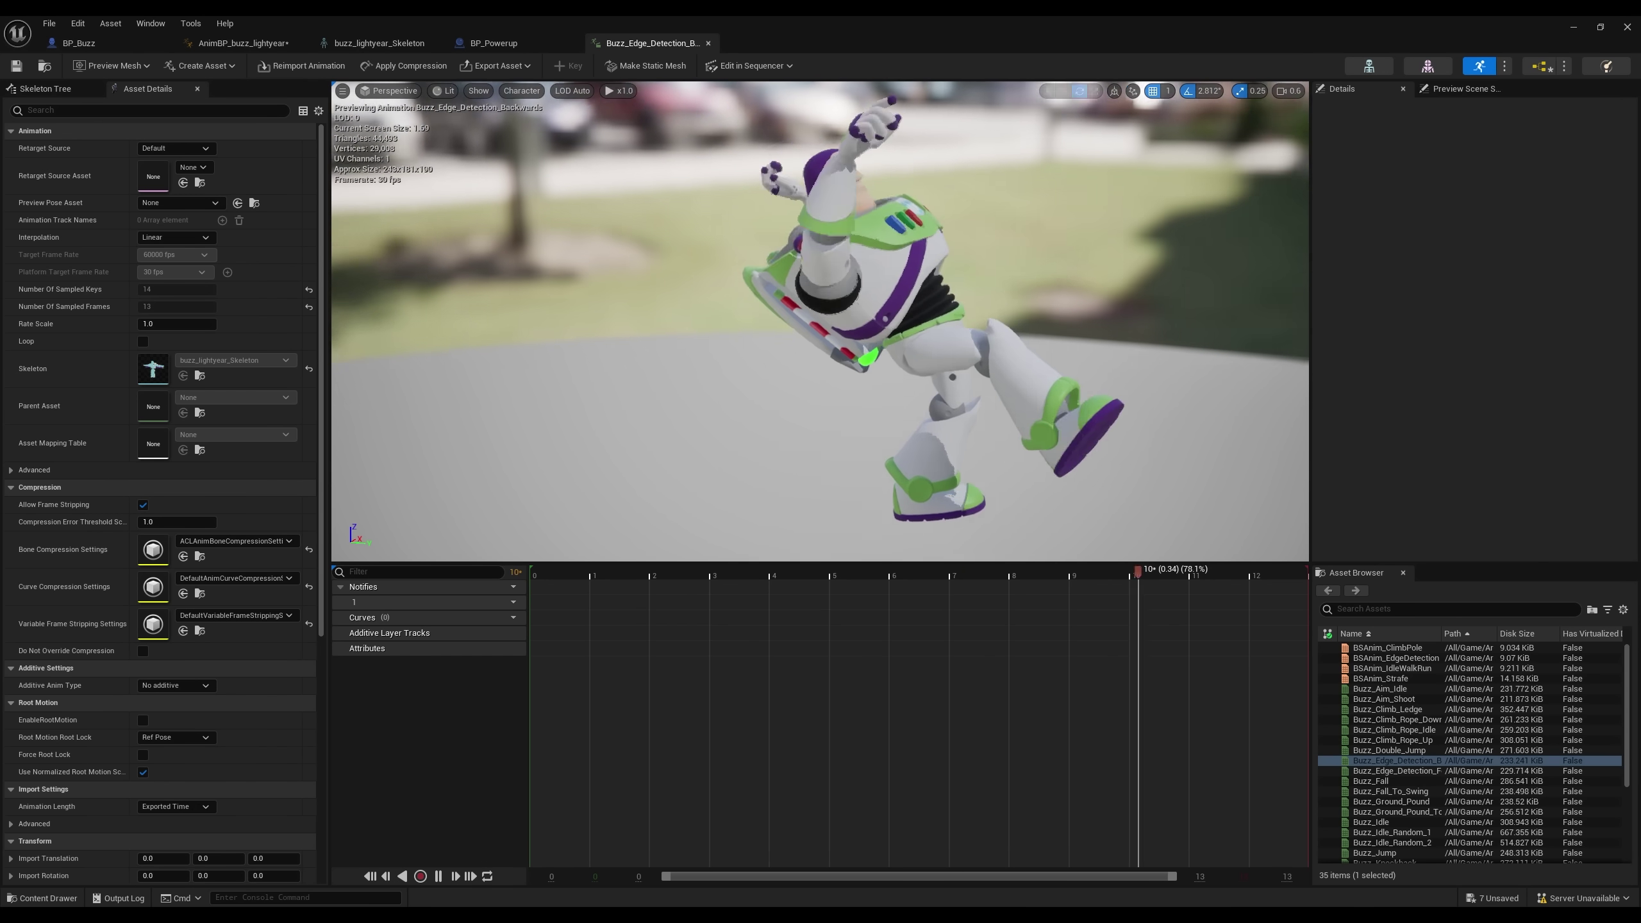
{"action": "left_click", "coordinate": [228, 40]}
{"action": "right_click", "coordinate": [228, 37]}
{"action": "left_click", "coordinate": [677, 400]}
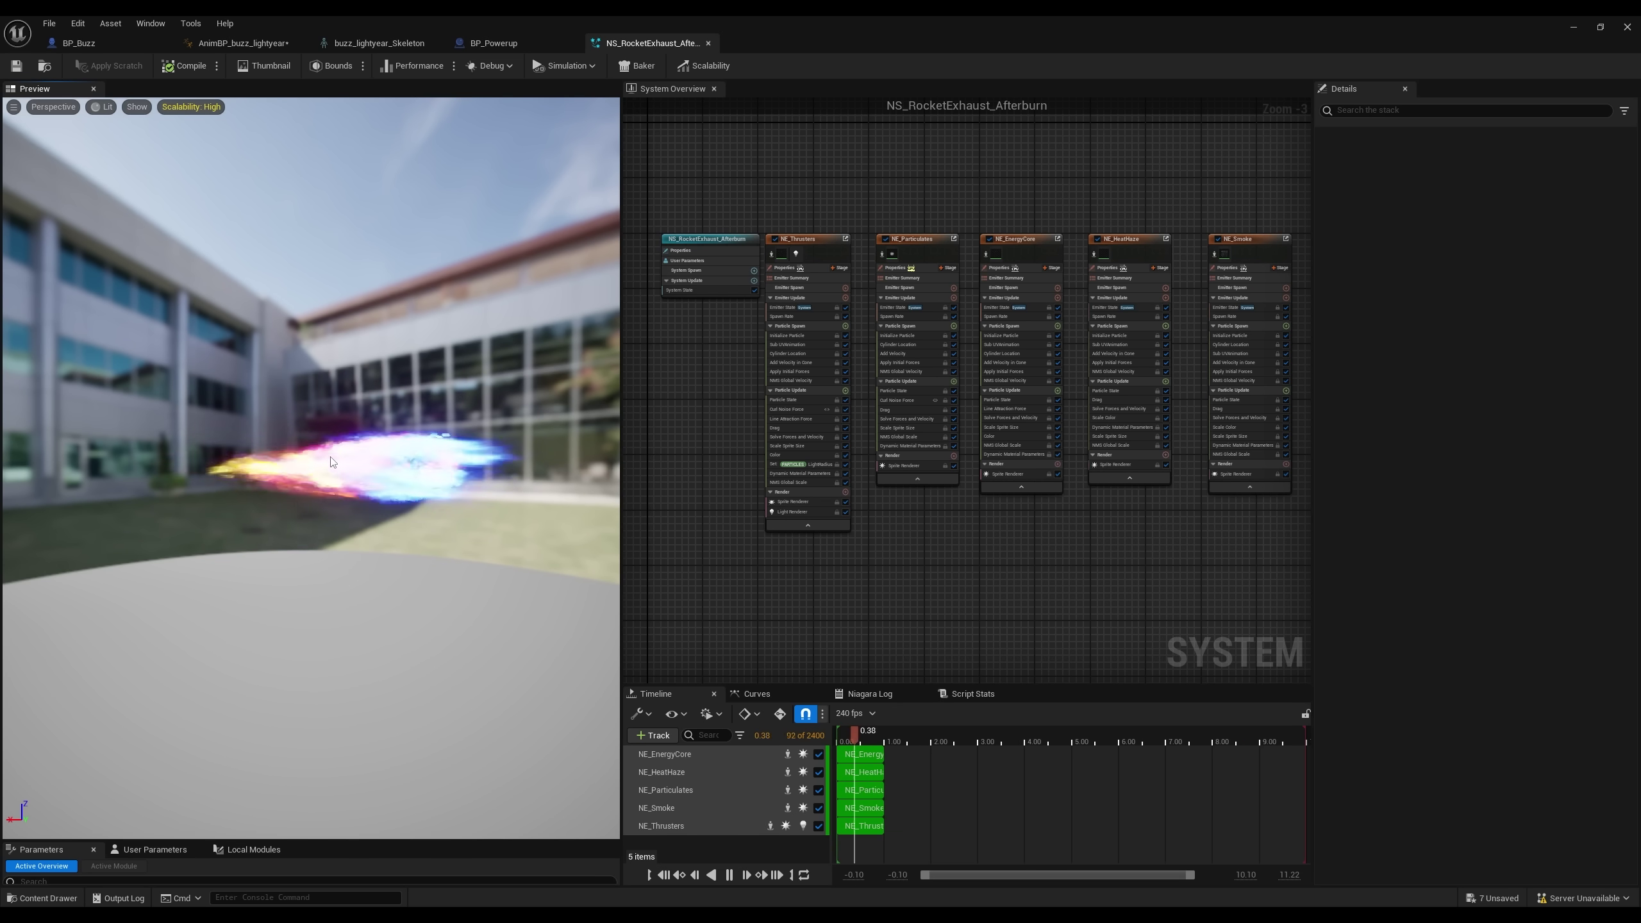
Step: Examine the rocket flame effect in the NS_RocketExhaust_Afterburn preview from another angle
{"action": "left_click_drag", "start_coordinate": [330, 462], "coordinate": [400, 524]}
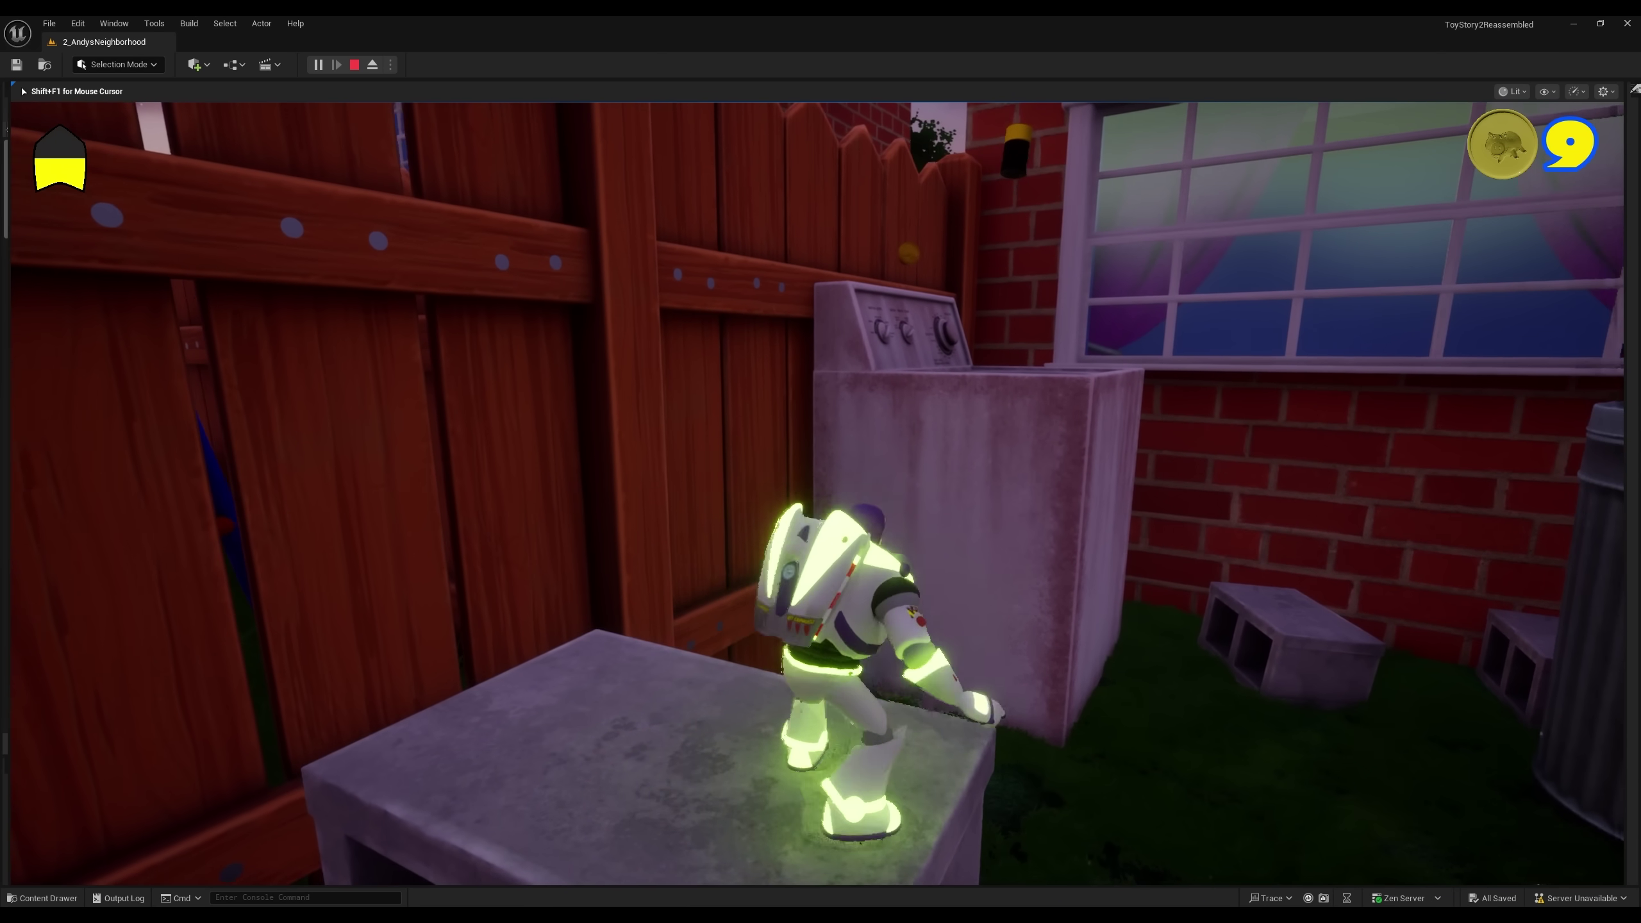
Step: Double-jump the character from the concrete block toward the washing machine and run across the yard toward the red car
{"action": "key", "text": "space"}
{"action": "key", "text": "space"}
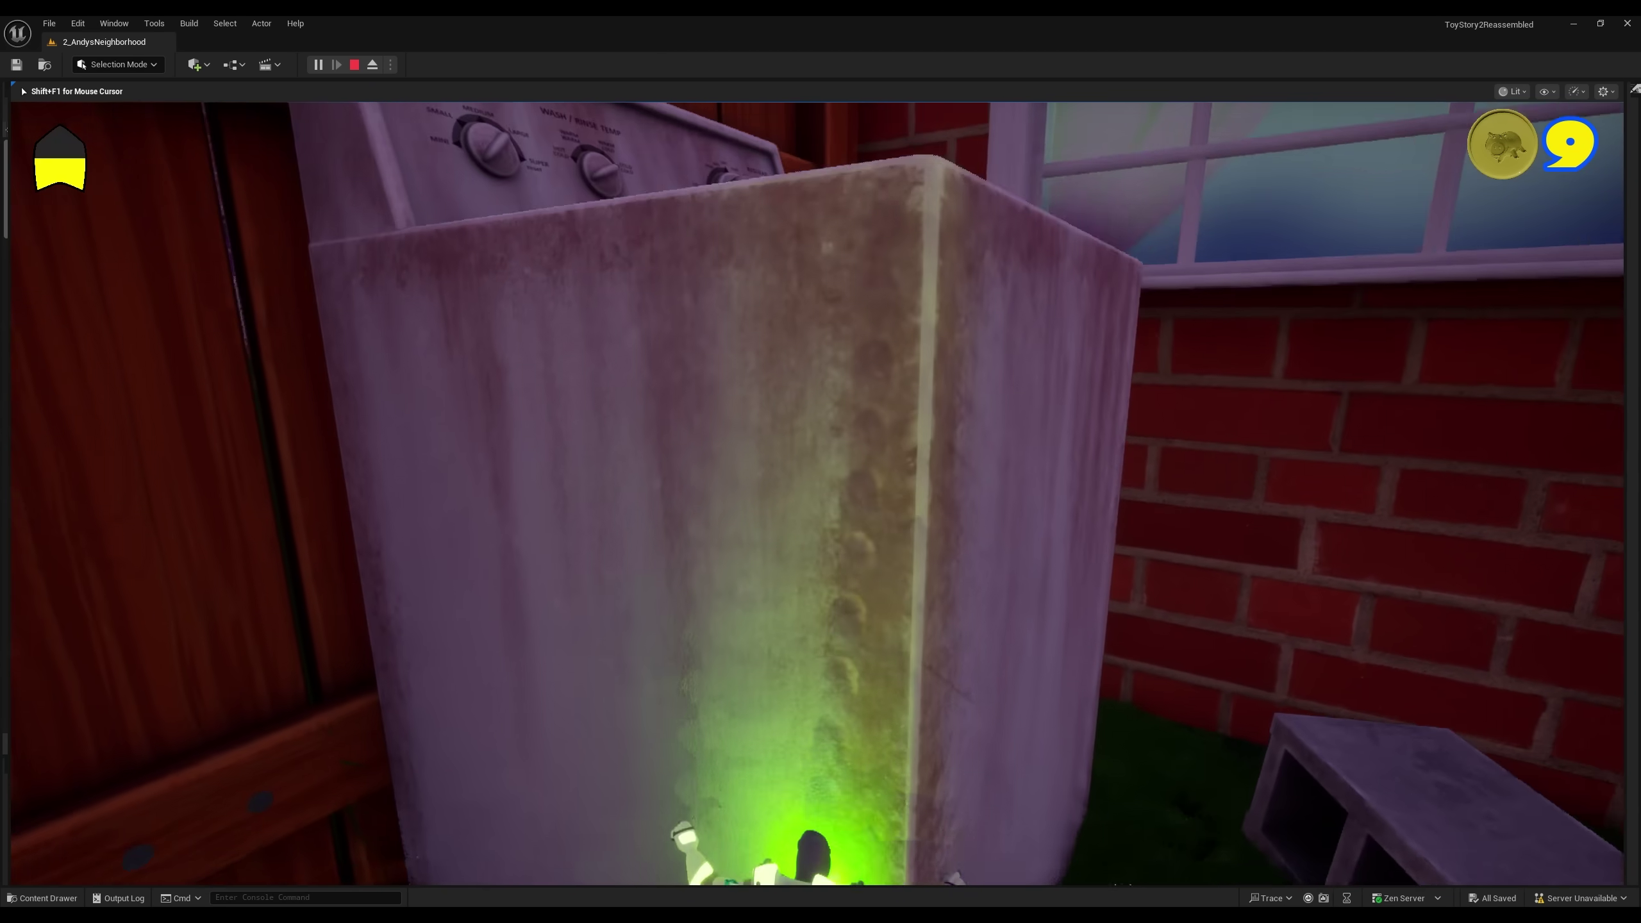
{"action": "key", "text": "d"}
{"action": "key", "text": "w"}
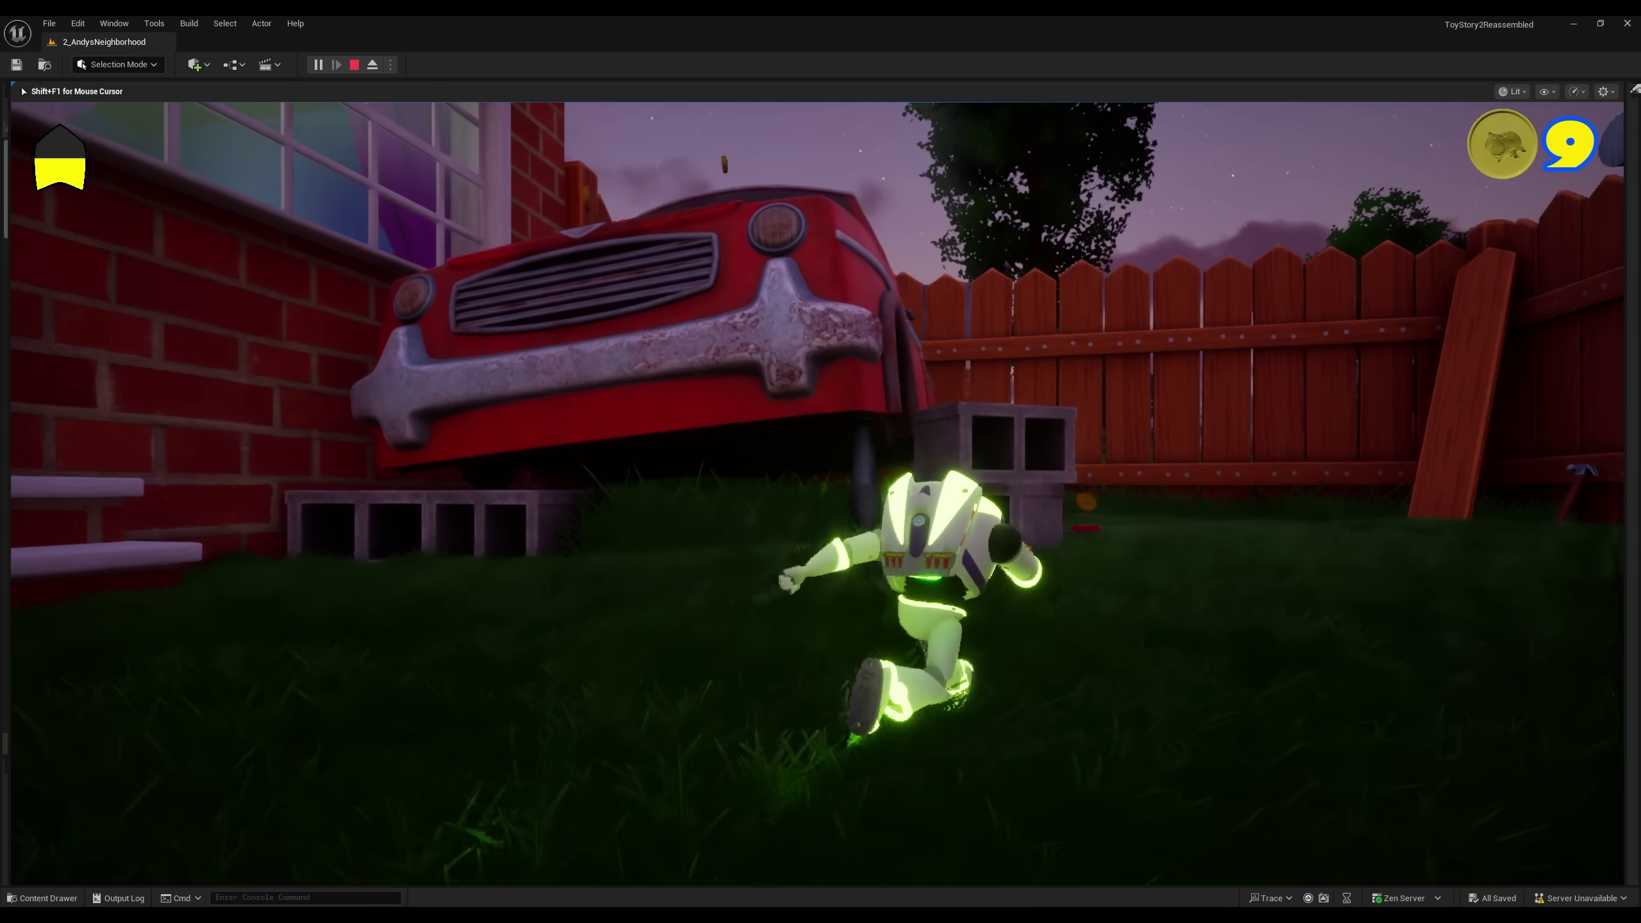
Step: Run the character onto the red car's hood and jump over the windshield onto the roof
{"action": "key", "text": "w"}
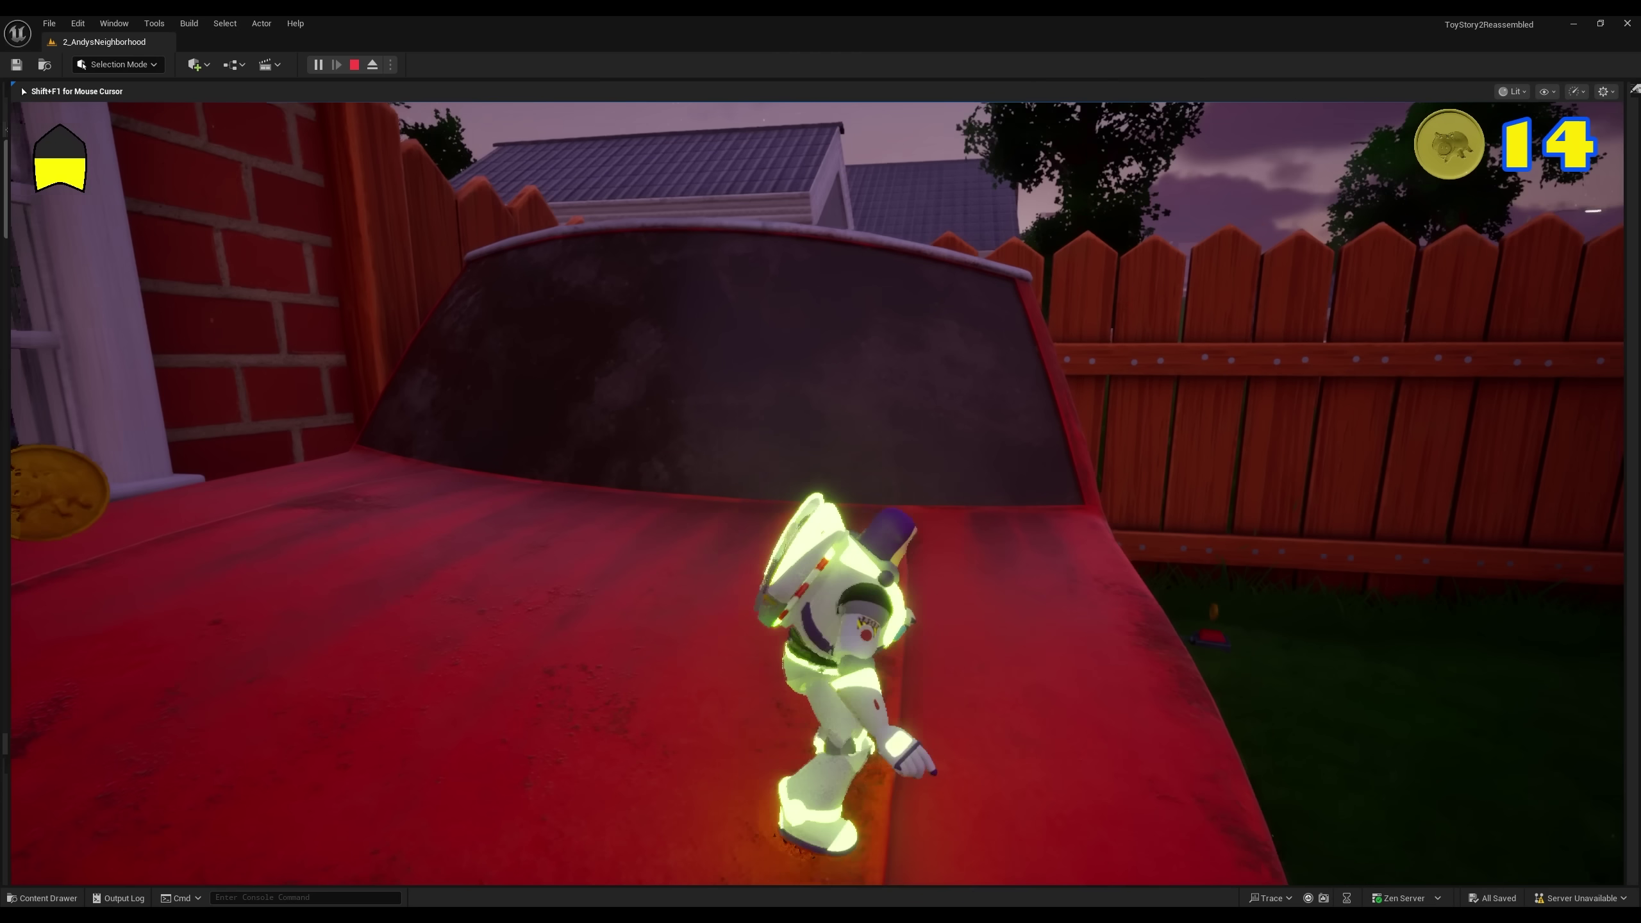
{"action": "key", "text": "w"}
{"action": "key", "text": "space"}
{"action": "key", "text": "w"}
{"action": "key", "text": "space"}
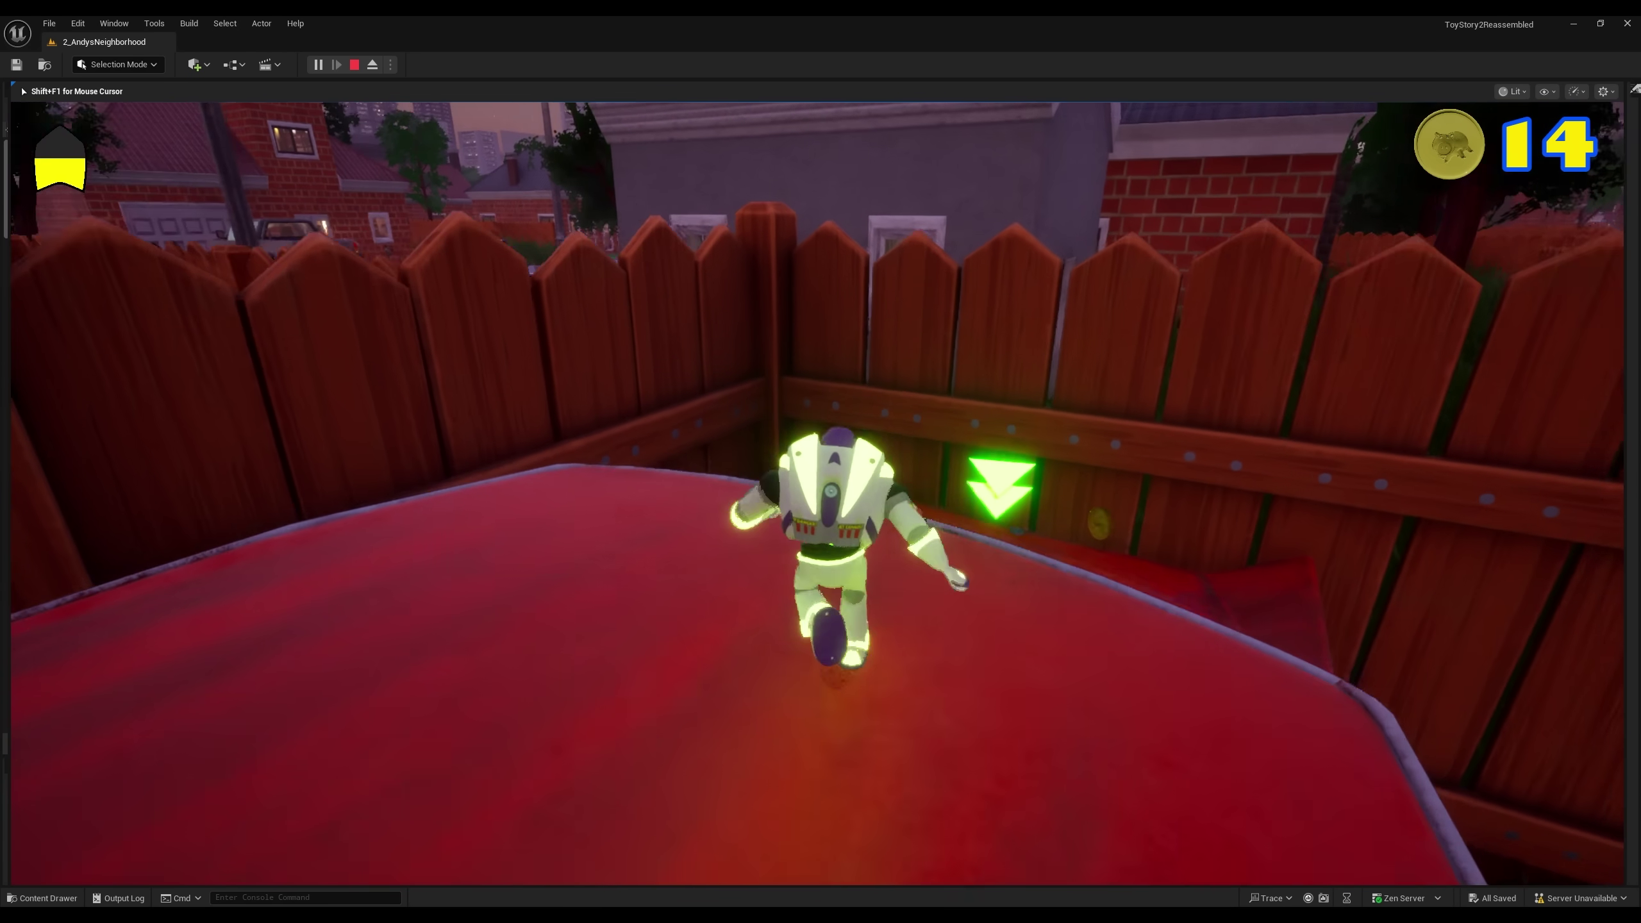
Step: Run the character down onto the car's trunk to the taped X under the green arrow marker, collecting the coin beside it
{"action": "key", "text": "w"}
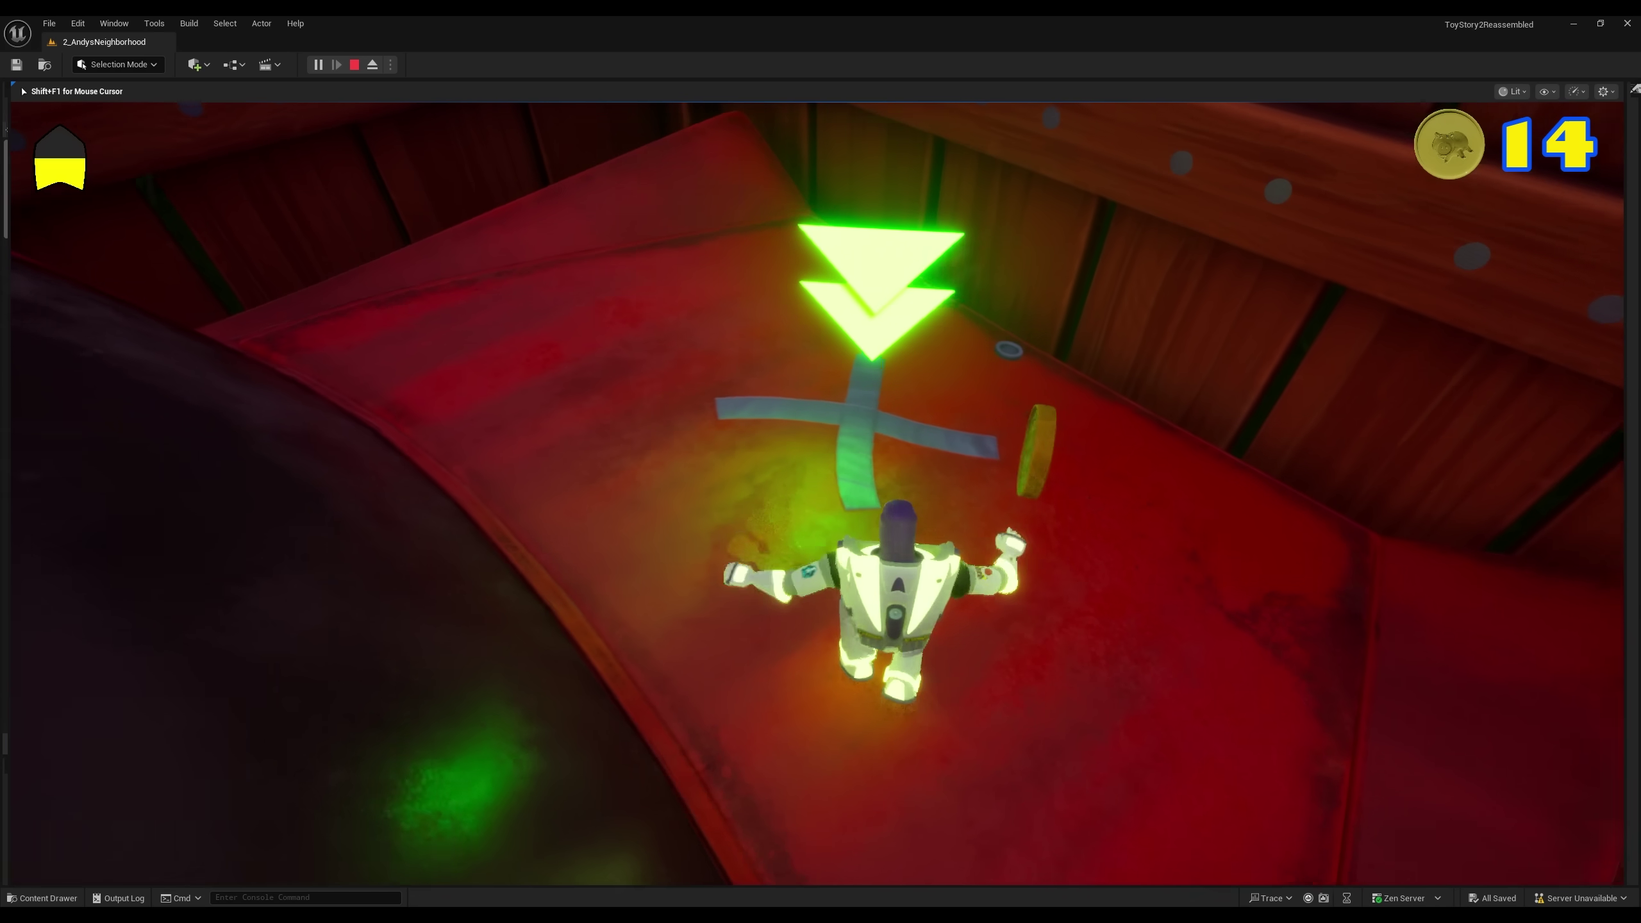
{"action": "key", "text": "w"}
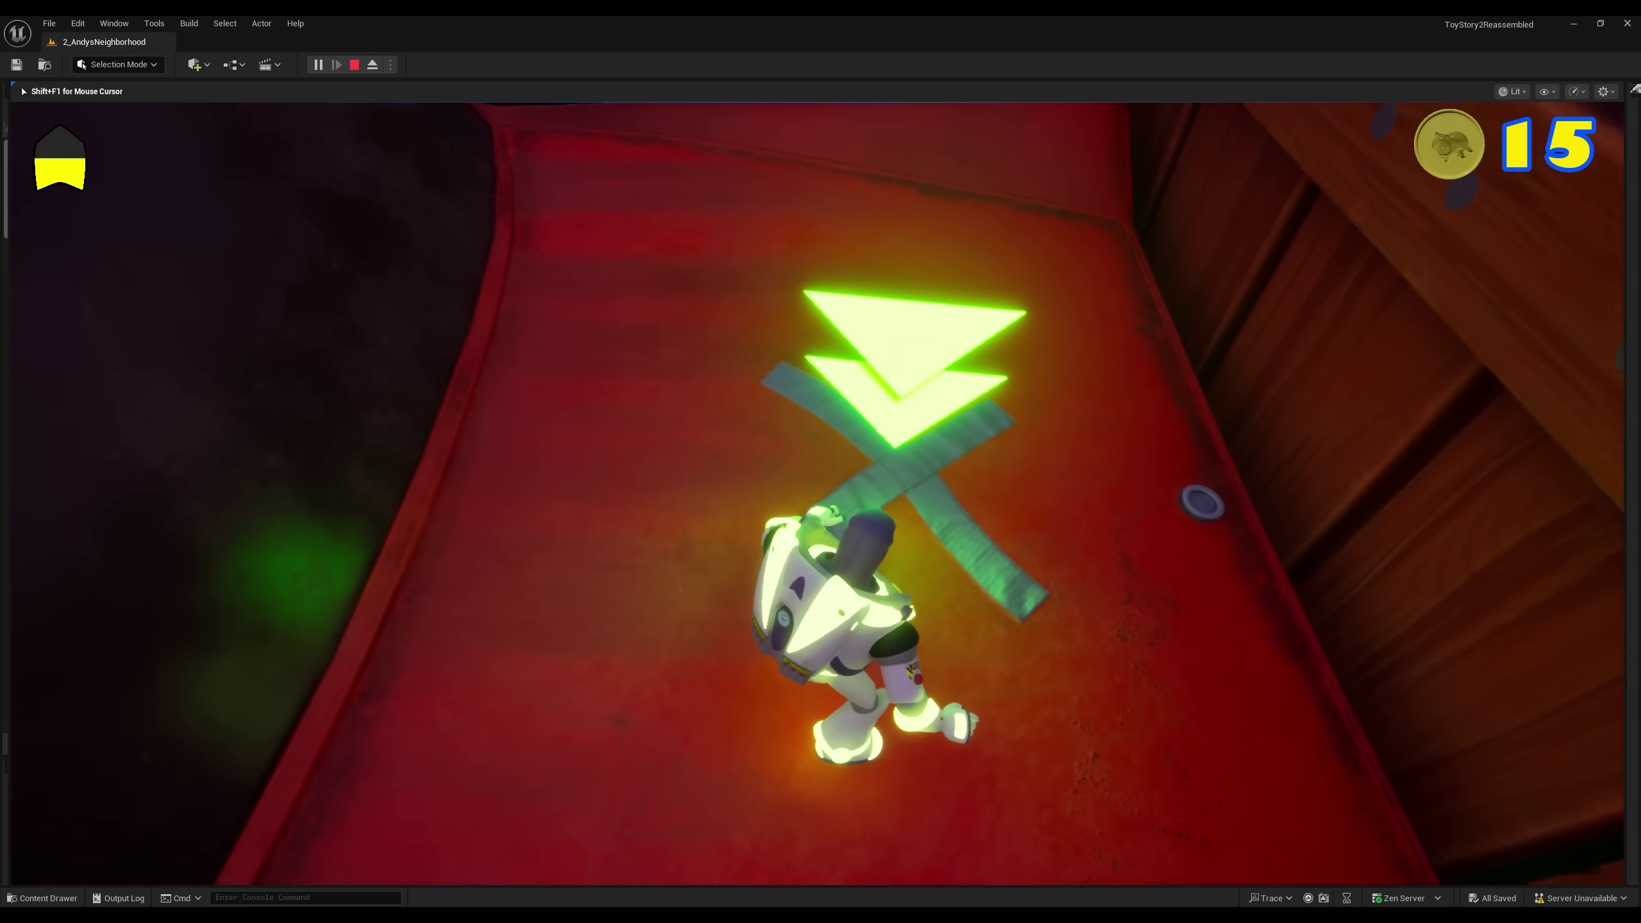
Step: Jump the character across the car's taped trunk, continue to the washing machine and drop into its drum to collect the coin
{"action": "key", "text": "space"}
{"action": "key", "text": "w"}
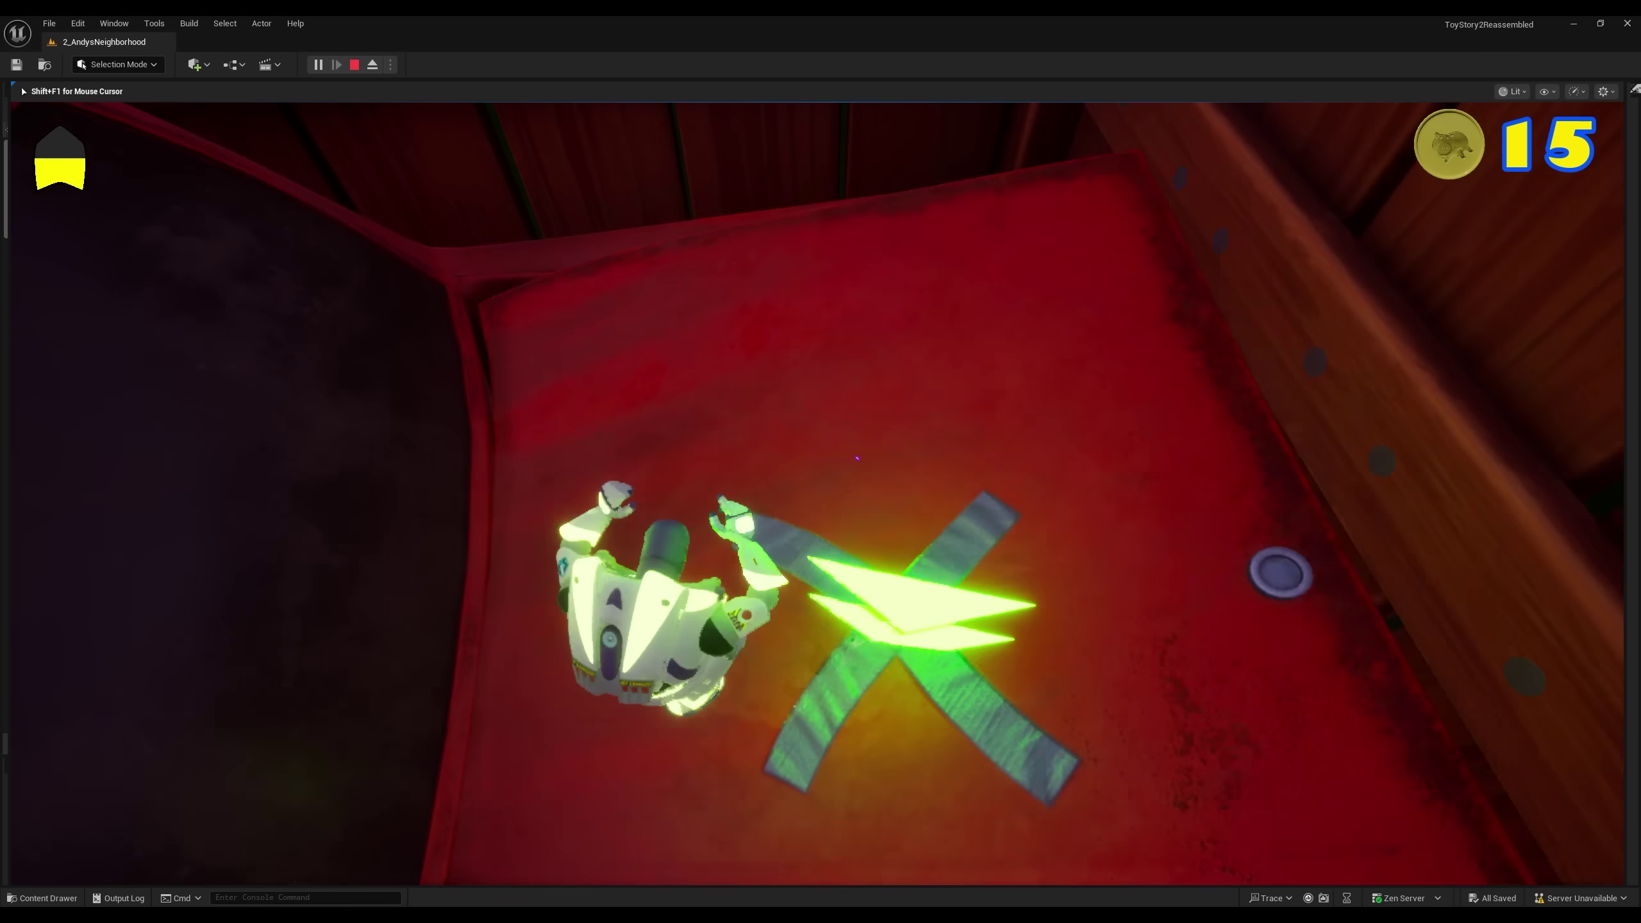
{"action": "key", "text": "w"}
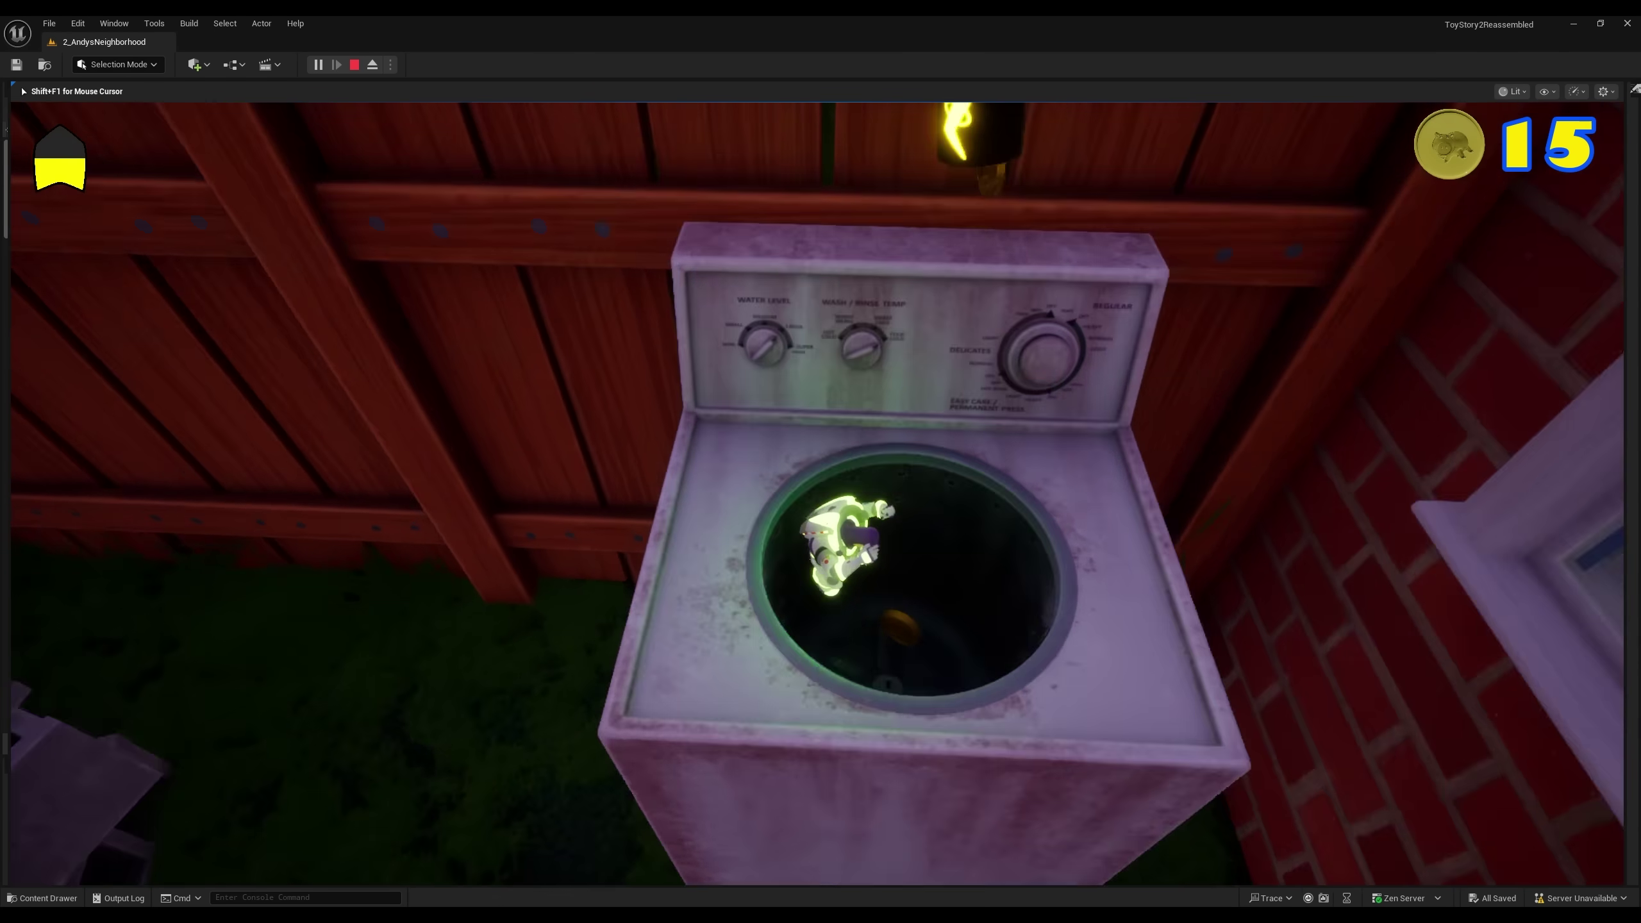
{"action": "key", "text": "a"}
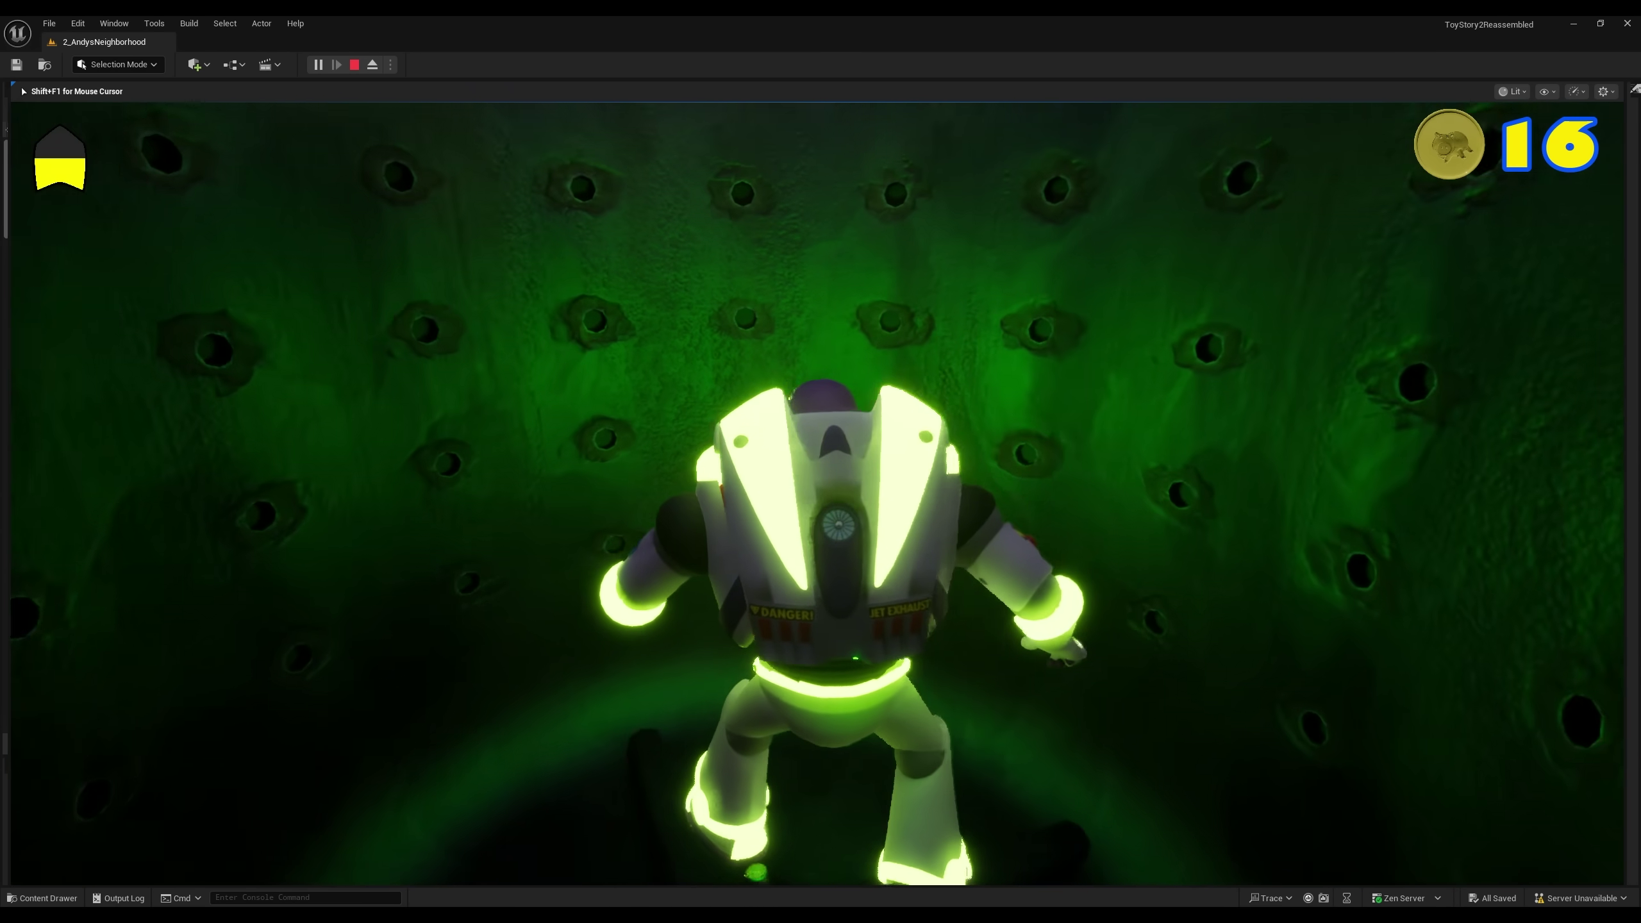
Step: Jump the character out of the washing machine's drum onto its top and toward the coin above the control panel
{"action": "key", "text": "space"}
{"action": "key", "text": "w"}
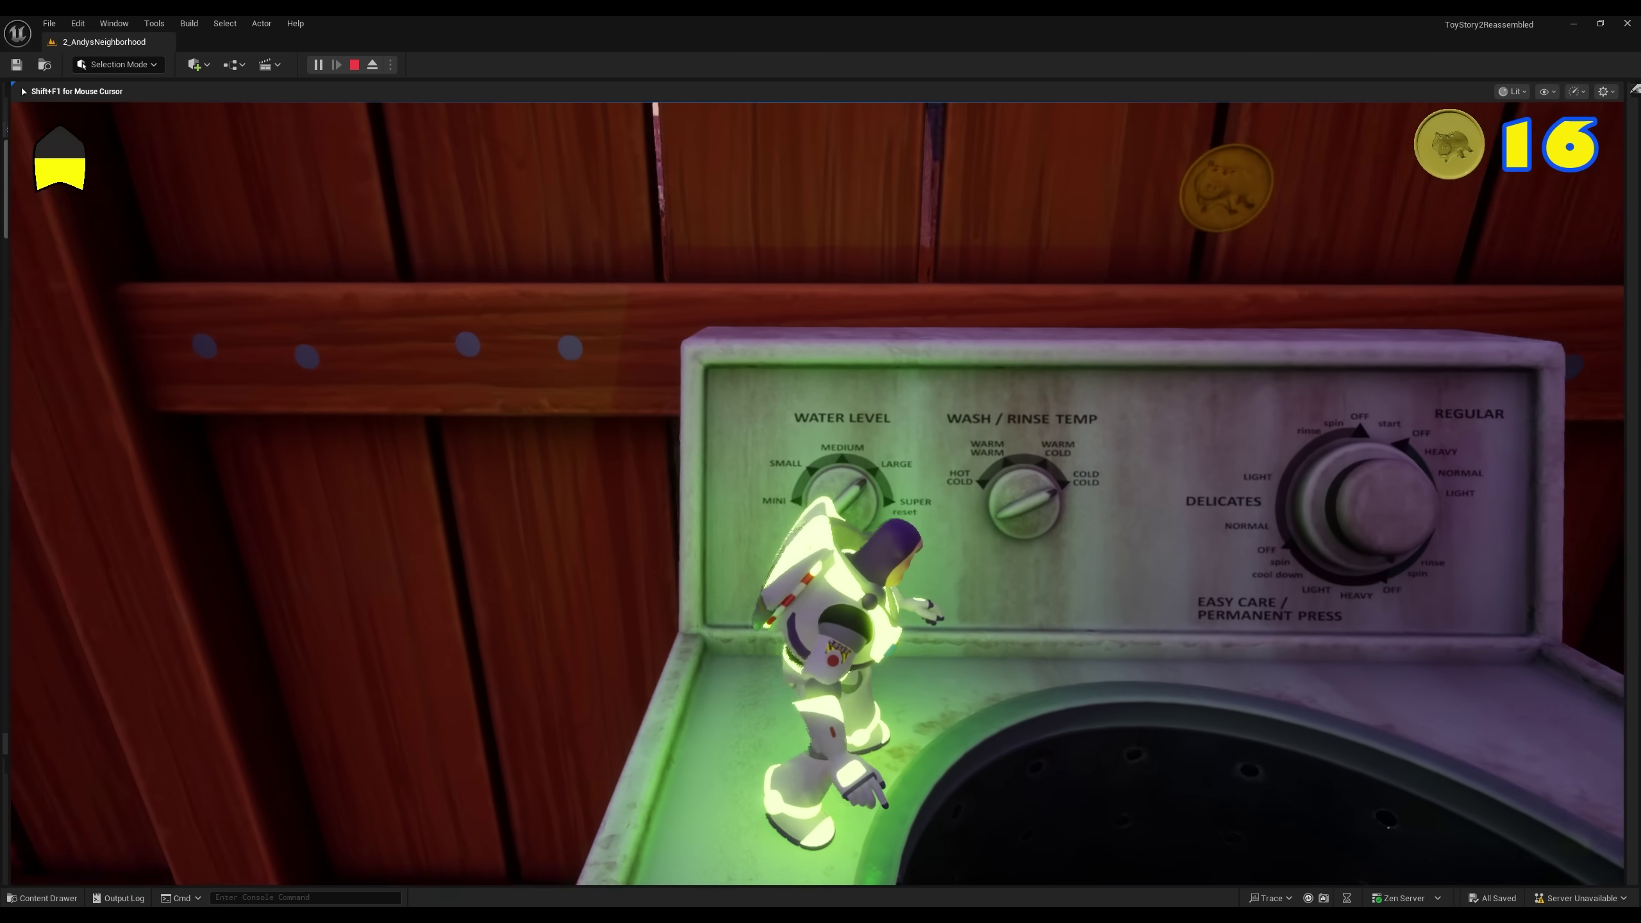
{"action": "key", "text": "w"}
{"action": "key", "text": "space"}
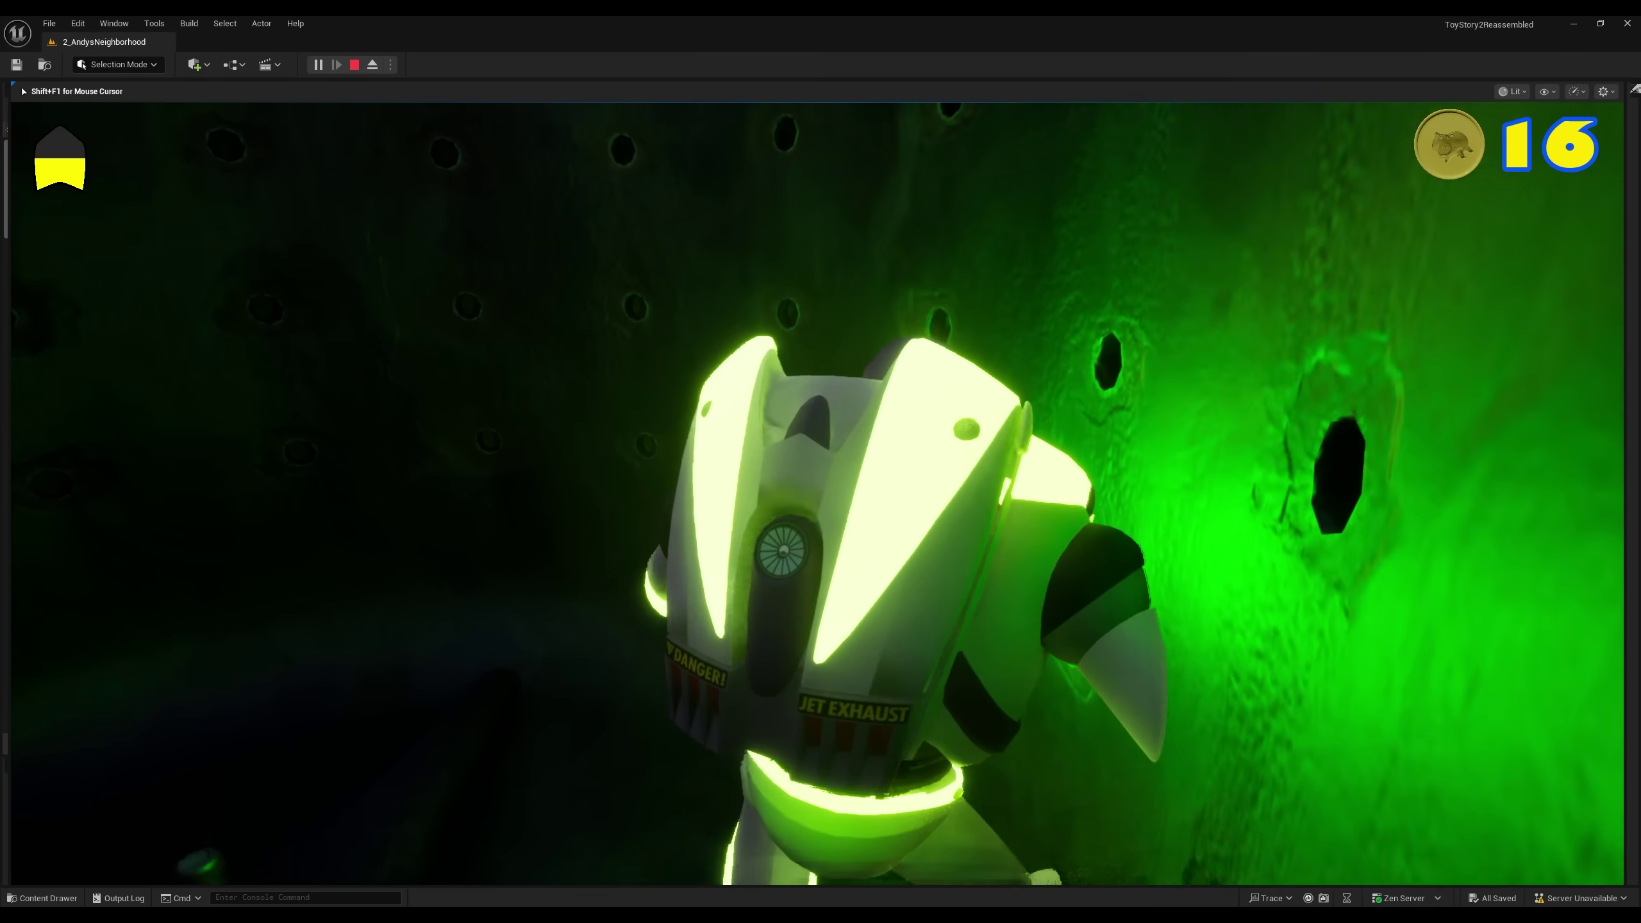
{"action": "key", "text": "space"}
{"action": "key", "text": "space"}
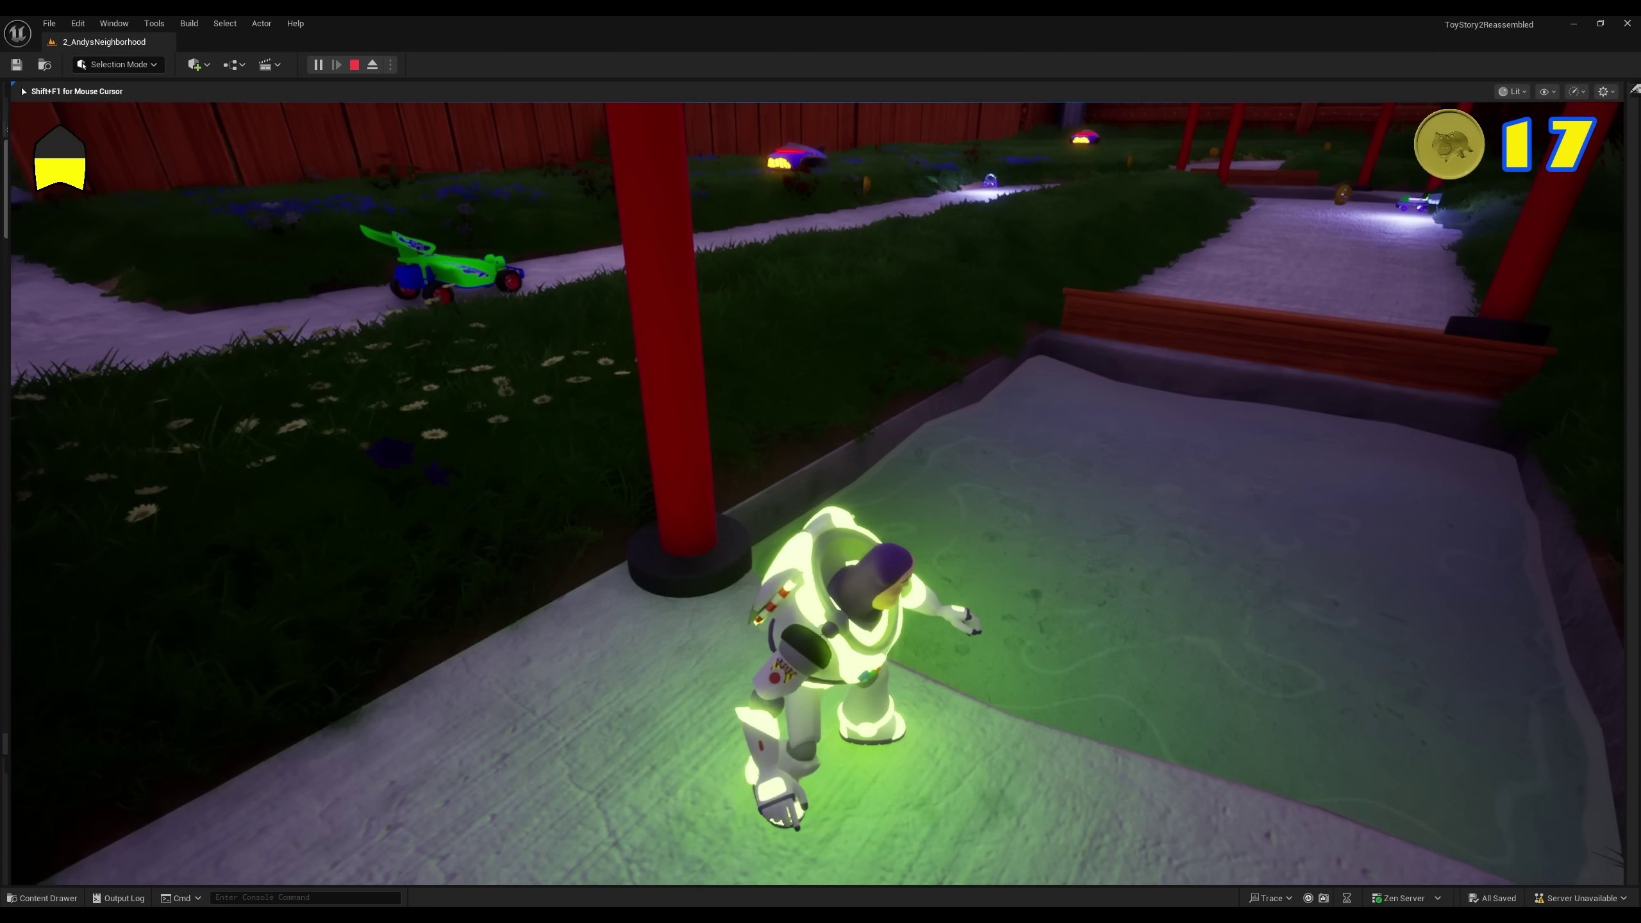
Step: Jump the character from the path into the pond, wade across and jump toward the wooden board at the far edge
{"action": "key", "text": "d"}
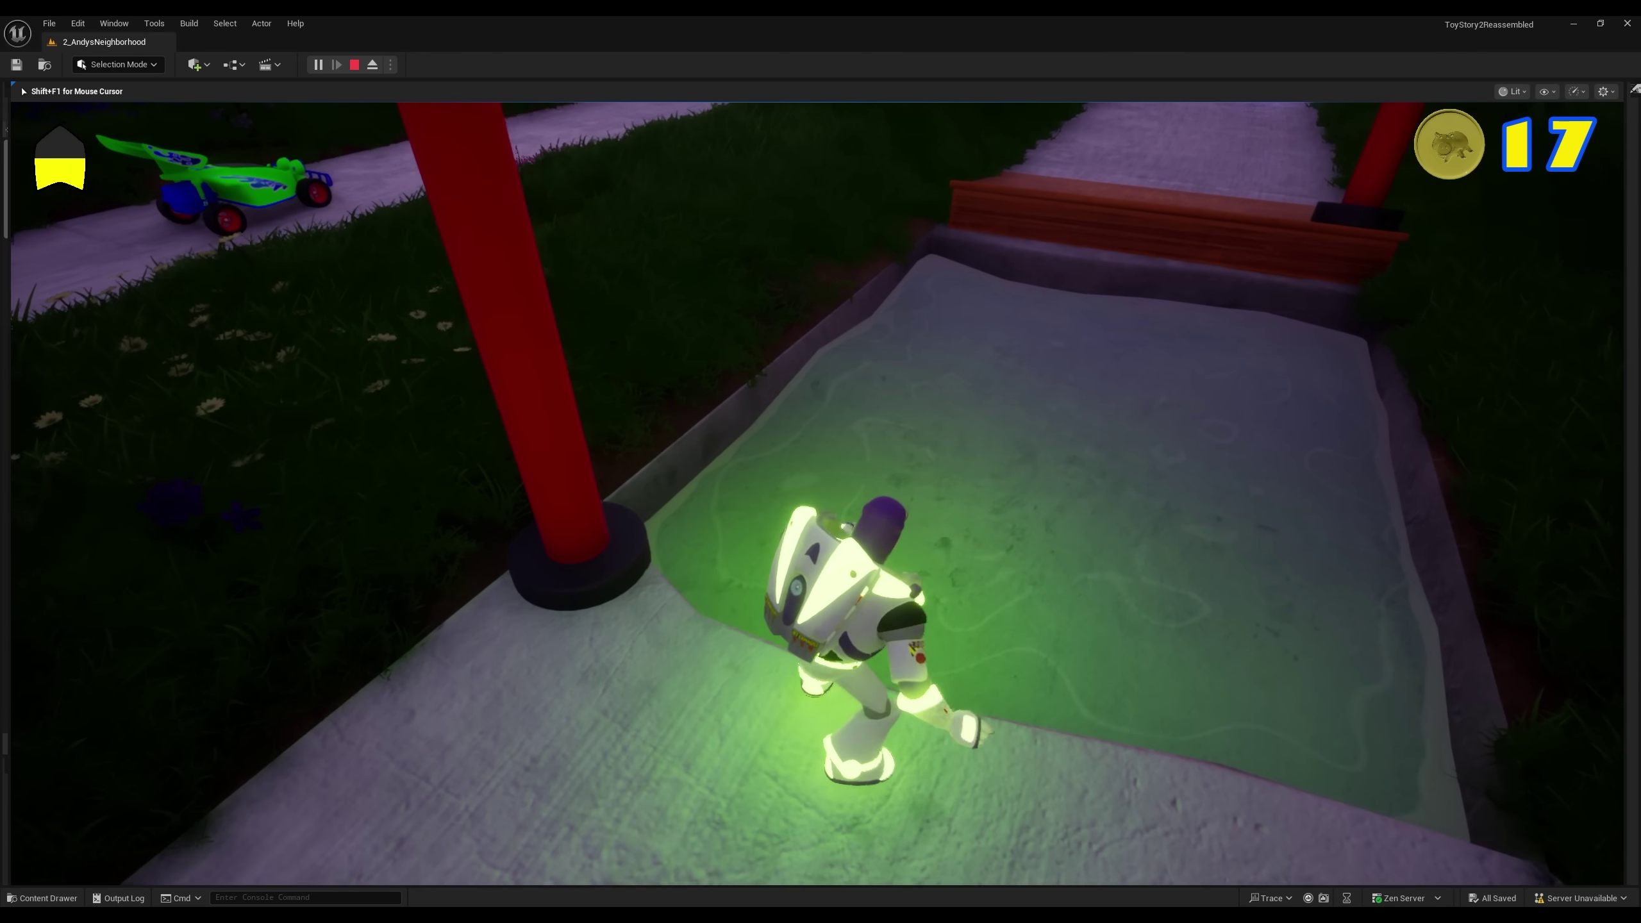
{"action": "key", "text": "space"}
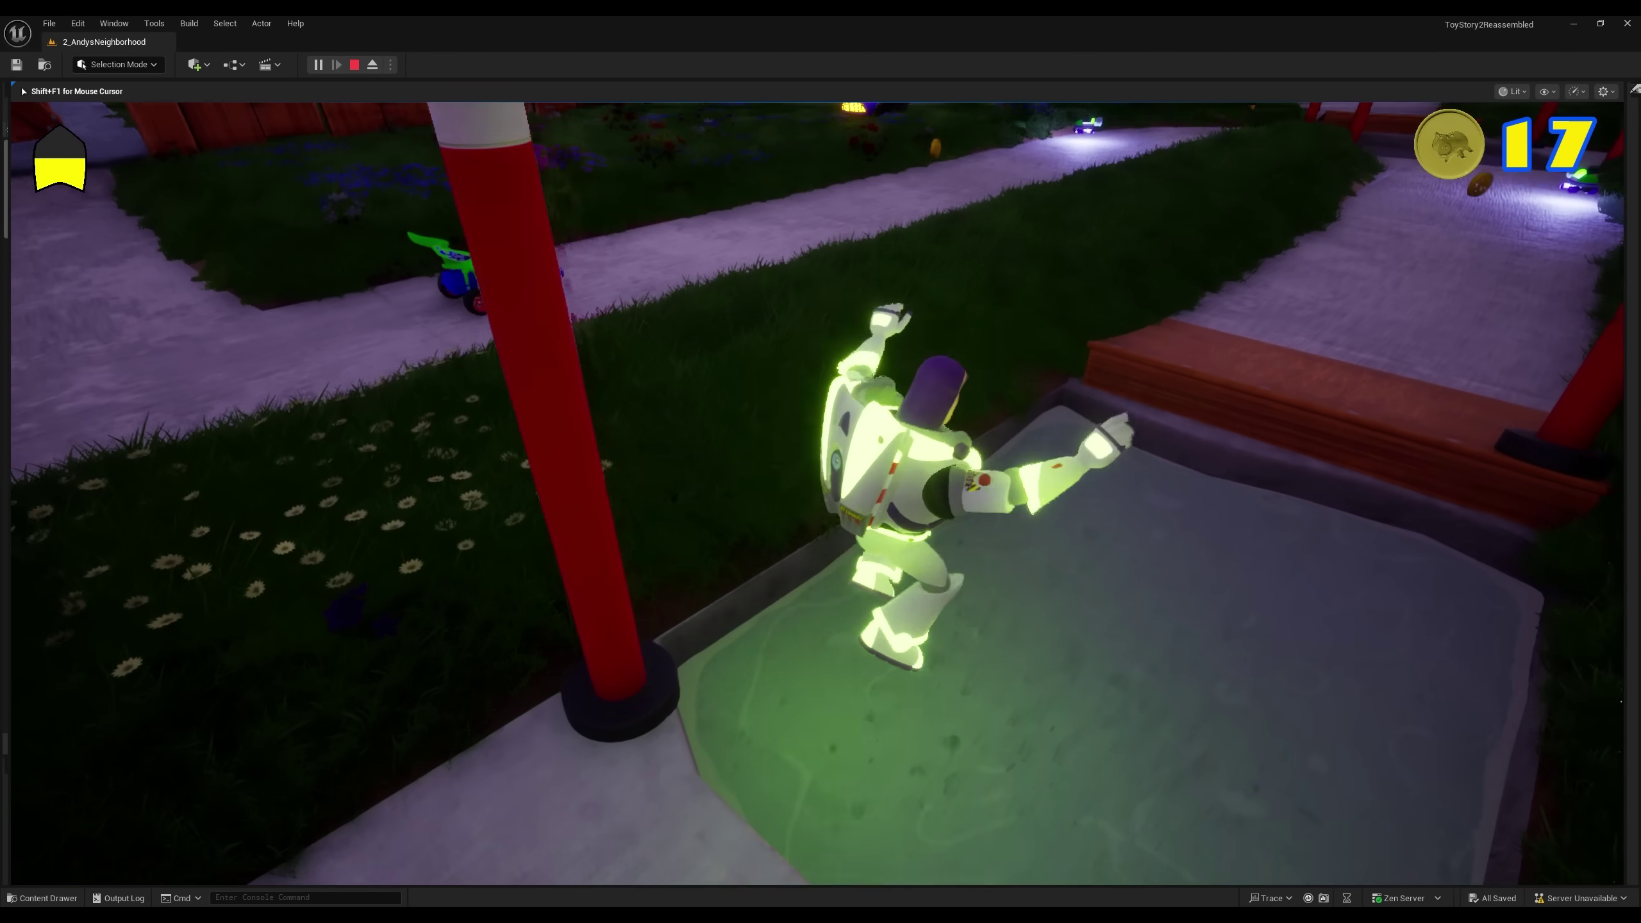
{"action": "key", "text": "a"}
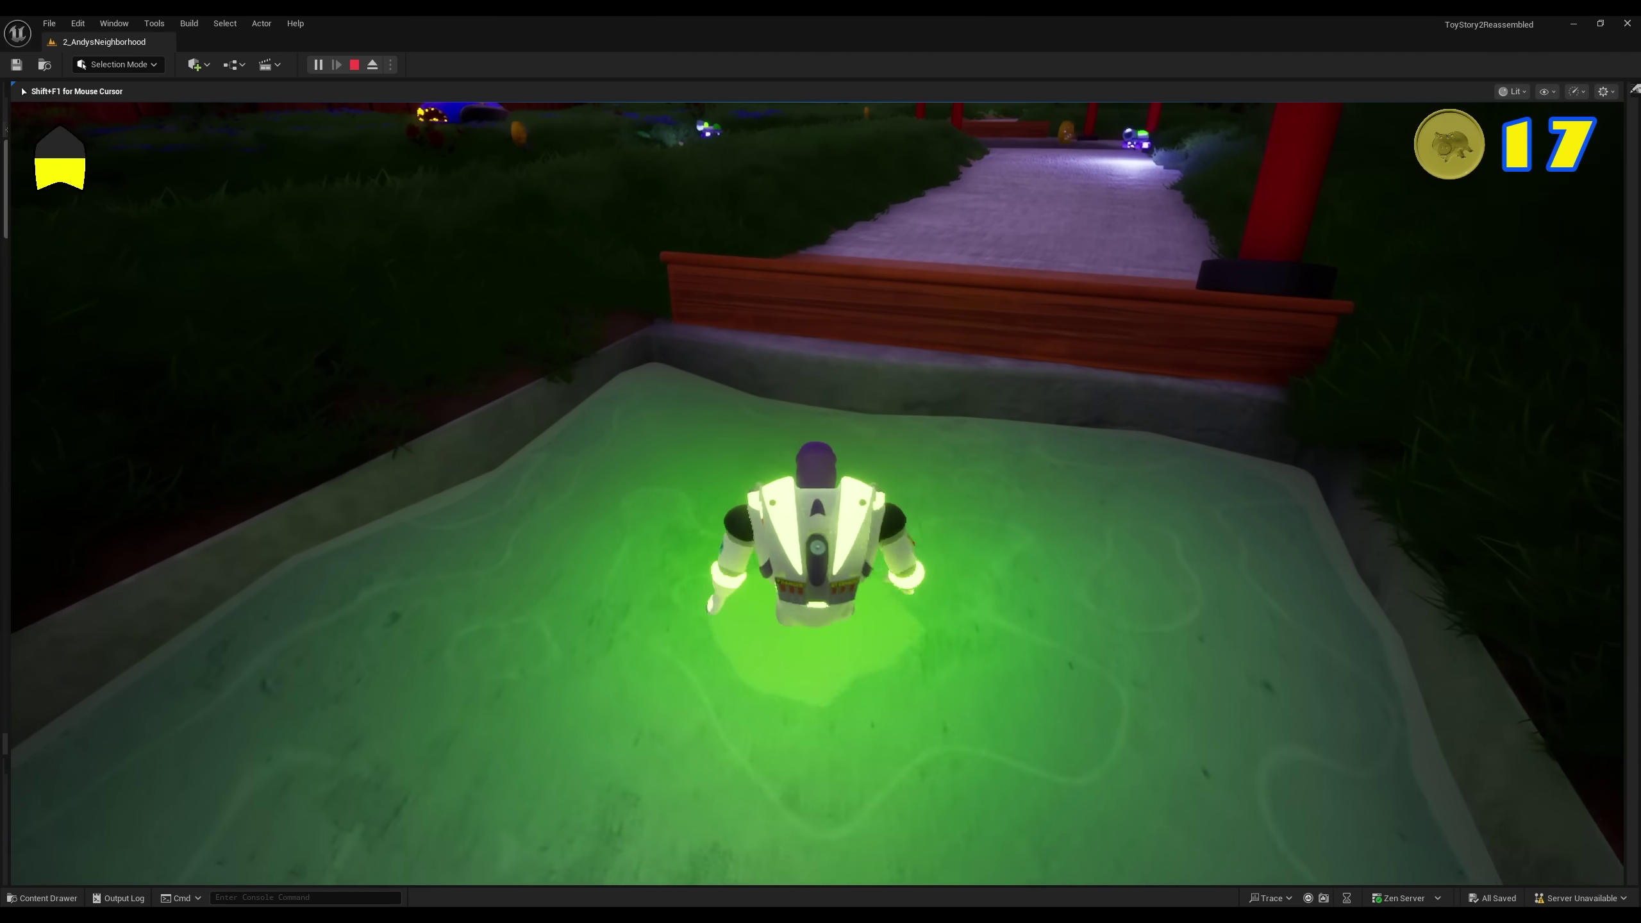
{"action": "key", "text": "w"}
{"action": "key", "text": "space"}
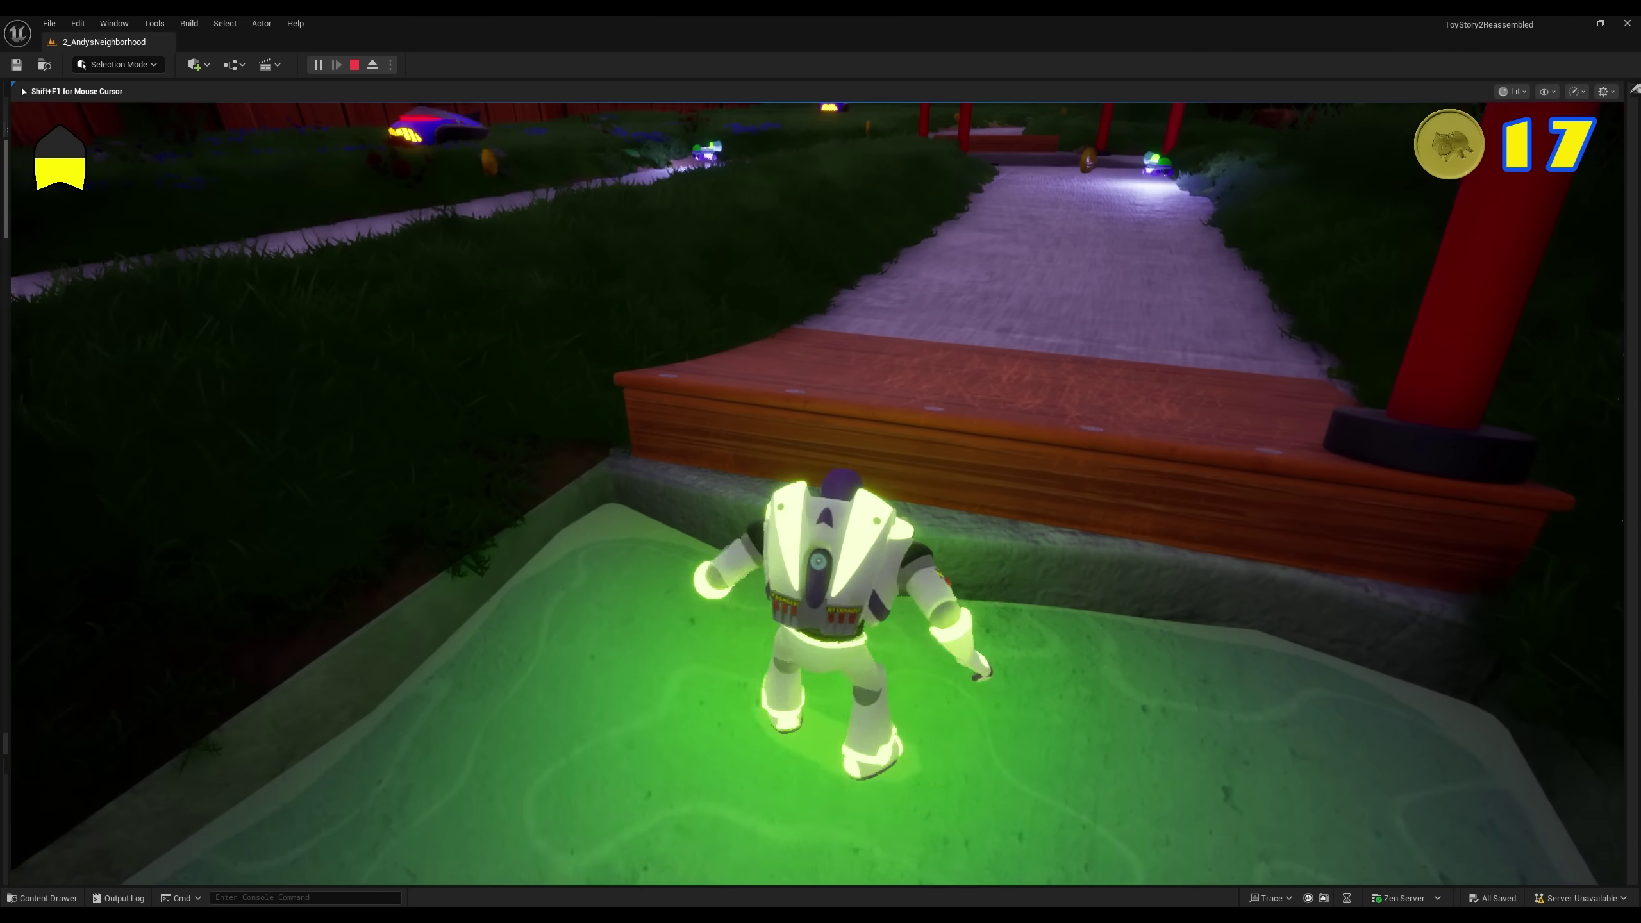
{"action": "key", "text": "w"}
{"action": "key", "text": "space"}
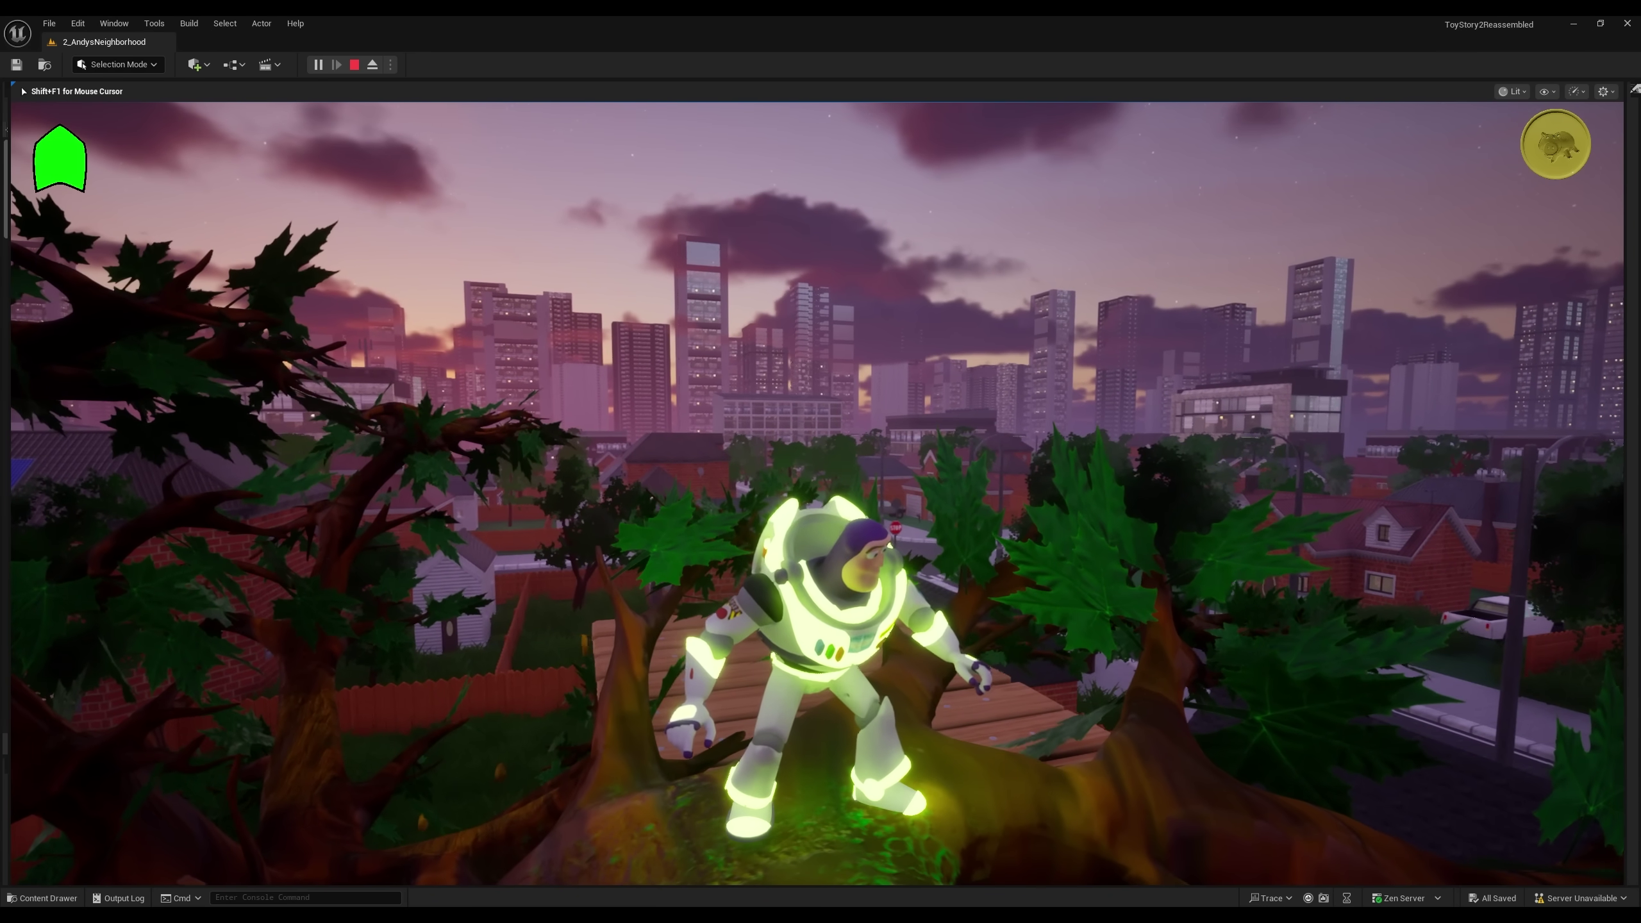
Step: Stop the play session and examine the wider neighborhood and city skyline in the 2_AndysNeighborhood level
{"action": "key", "text": "Escape"}
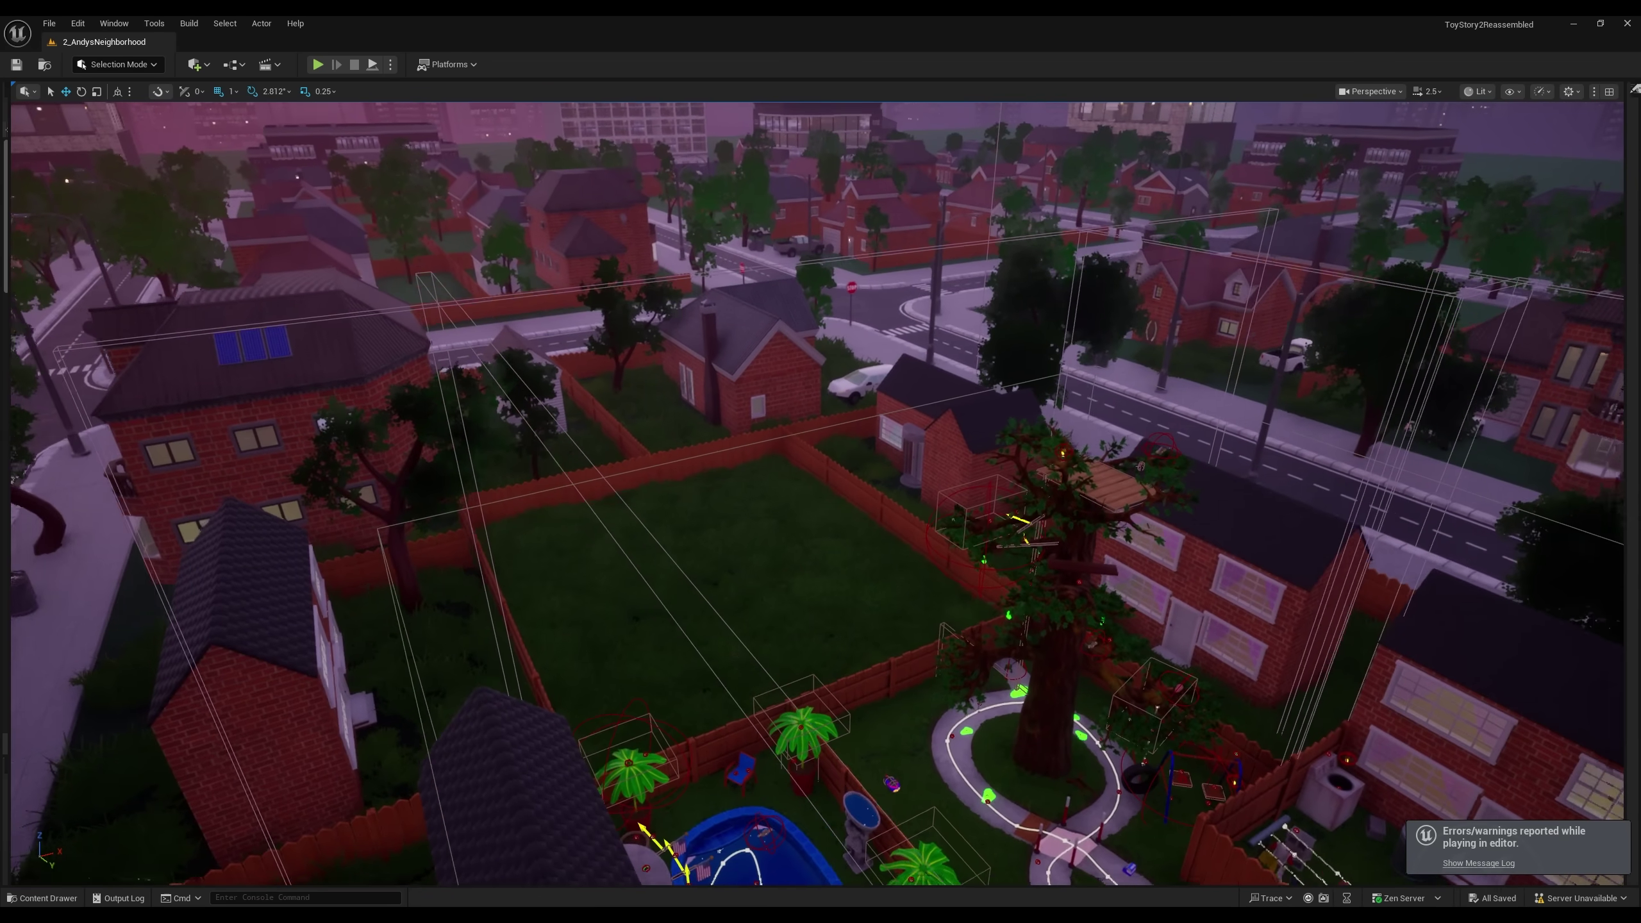
{"action": "key", "text": "s"}
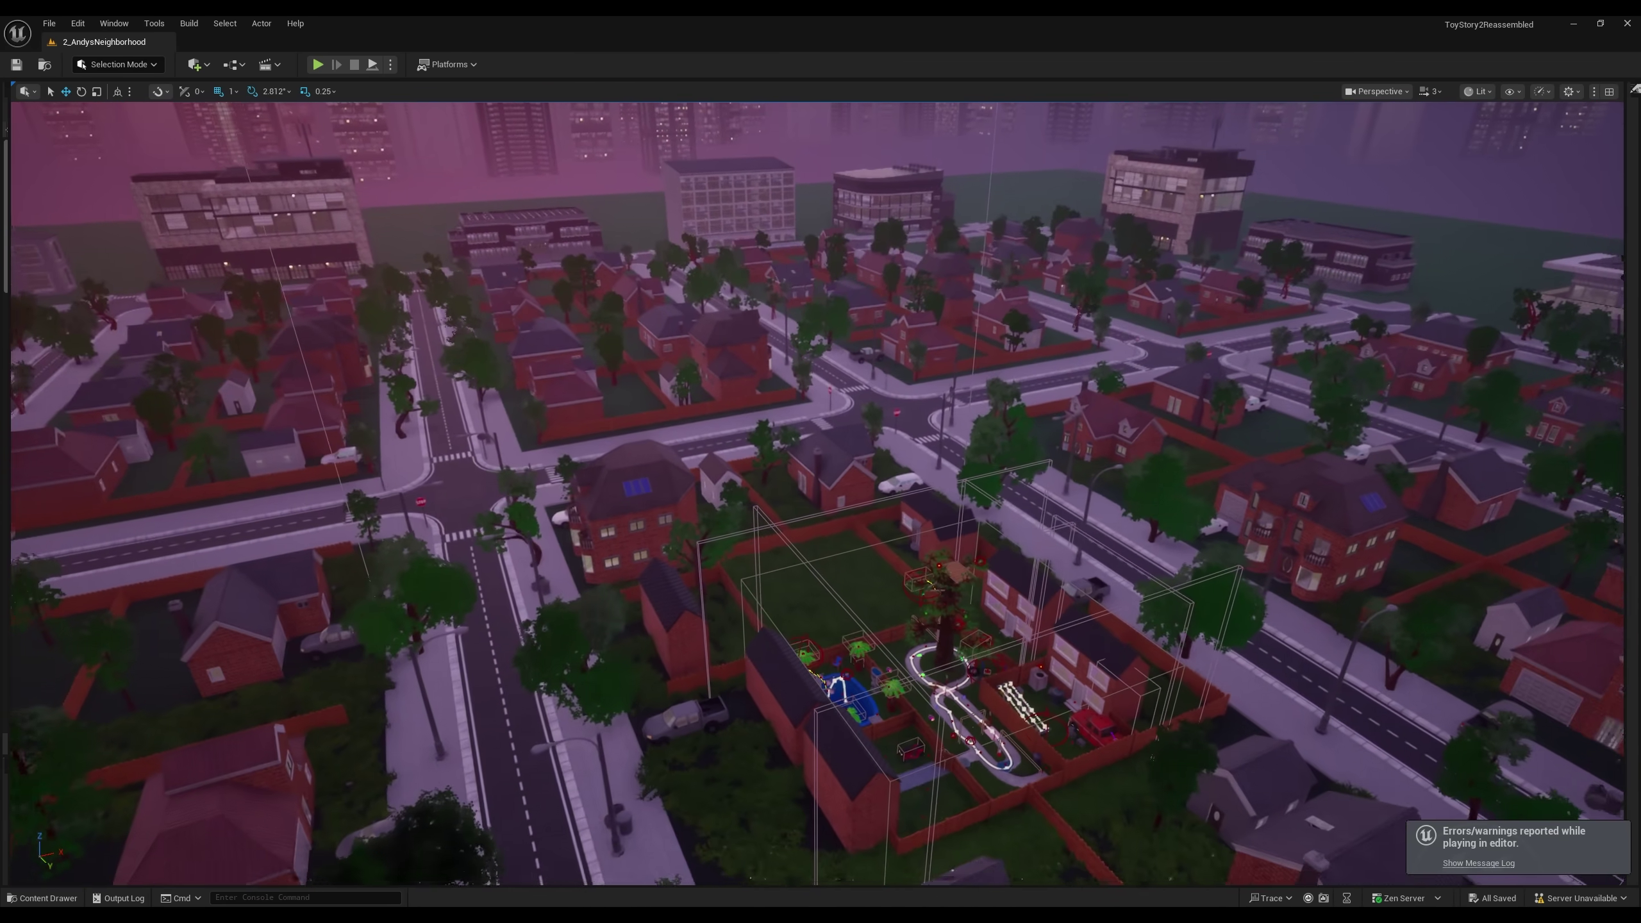
{"action": "key", "text": "s"}
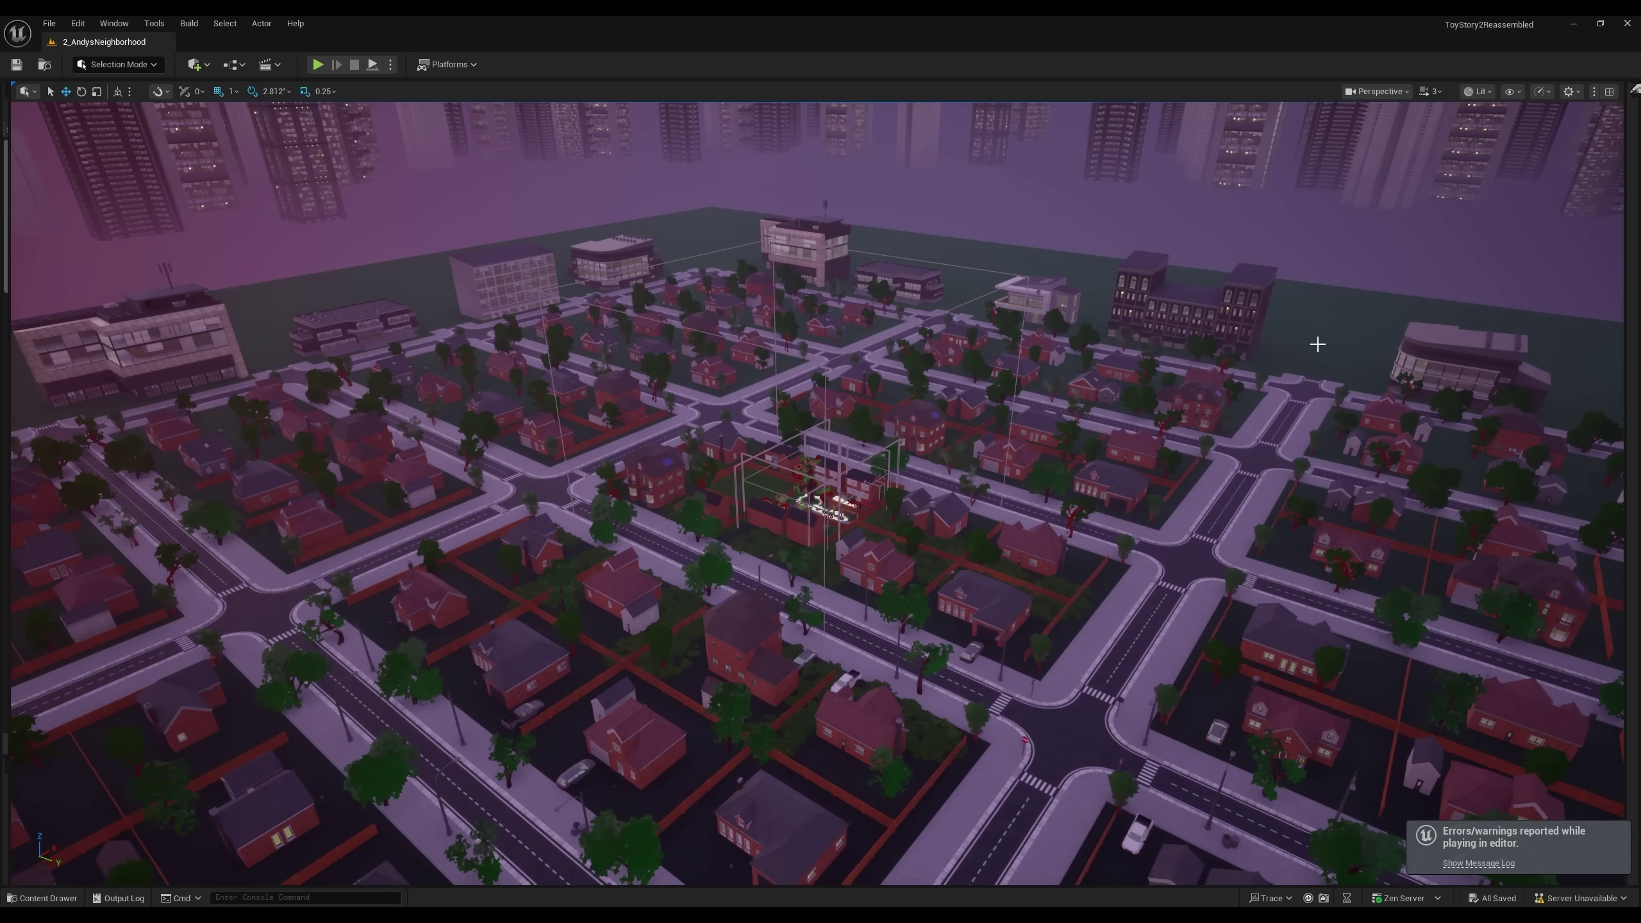
{"action": "right_click_drag", "start_coordinate": [1318, 344], "coordinate": [1389, 297]}
{"action": "right_click_drag", "start_coordinate": [1087, 375], "coordinate": [988, 337]}
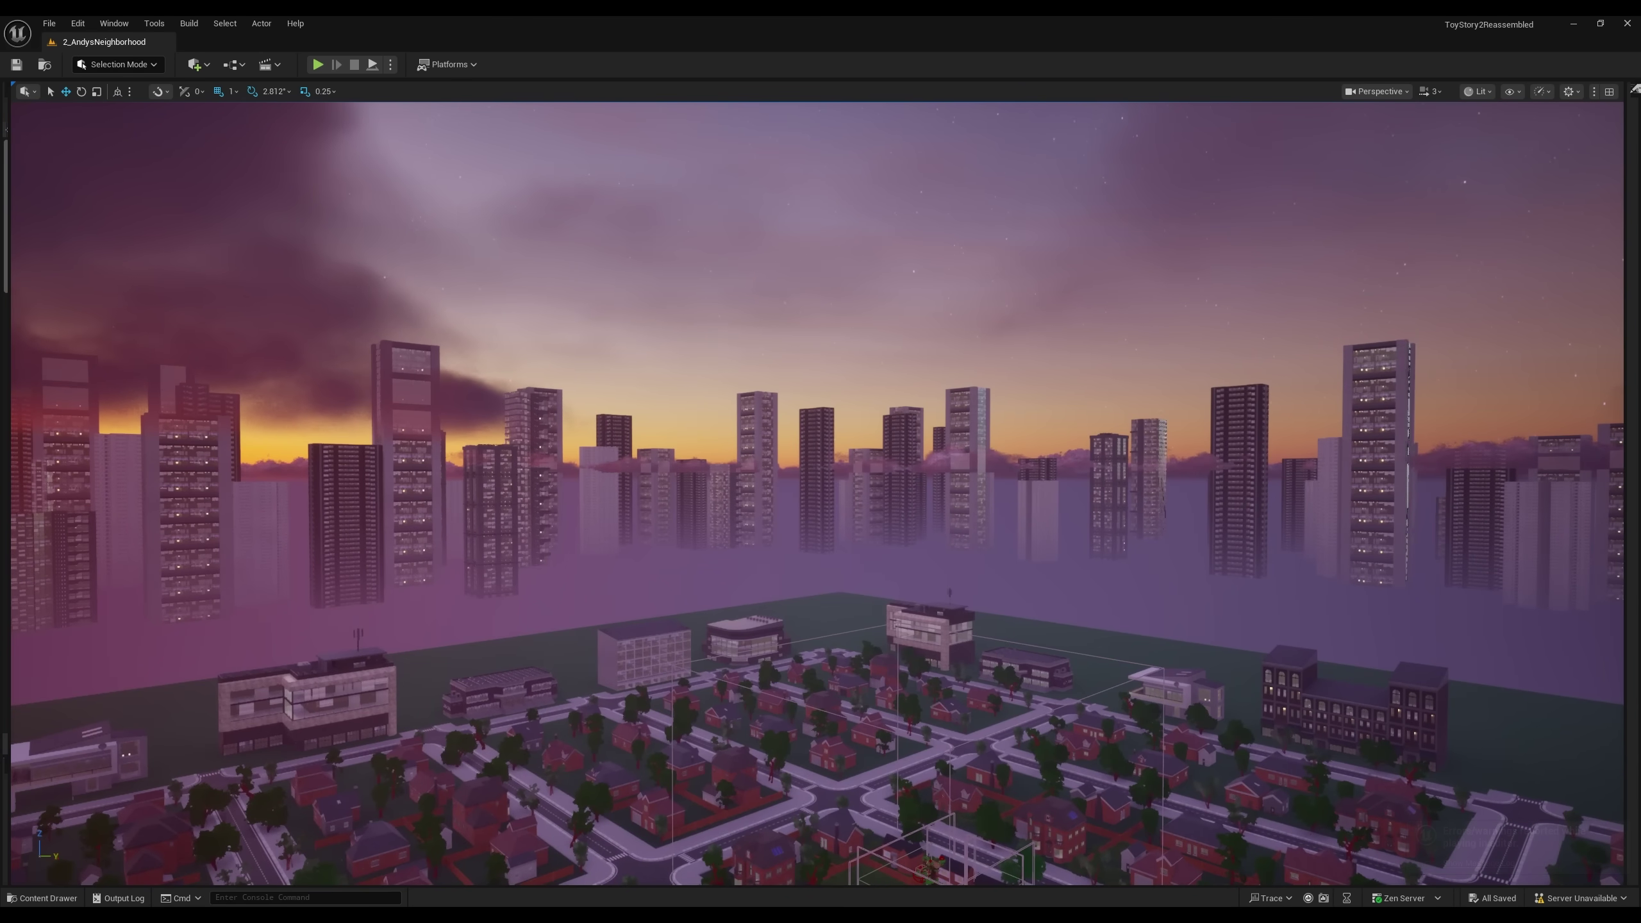
{"action": "right_click_drag", "start_coordinate": [989, 413], "coordinate": [825, 460]}
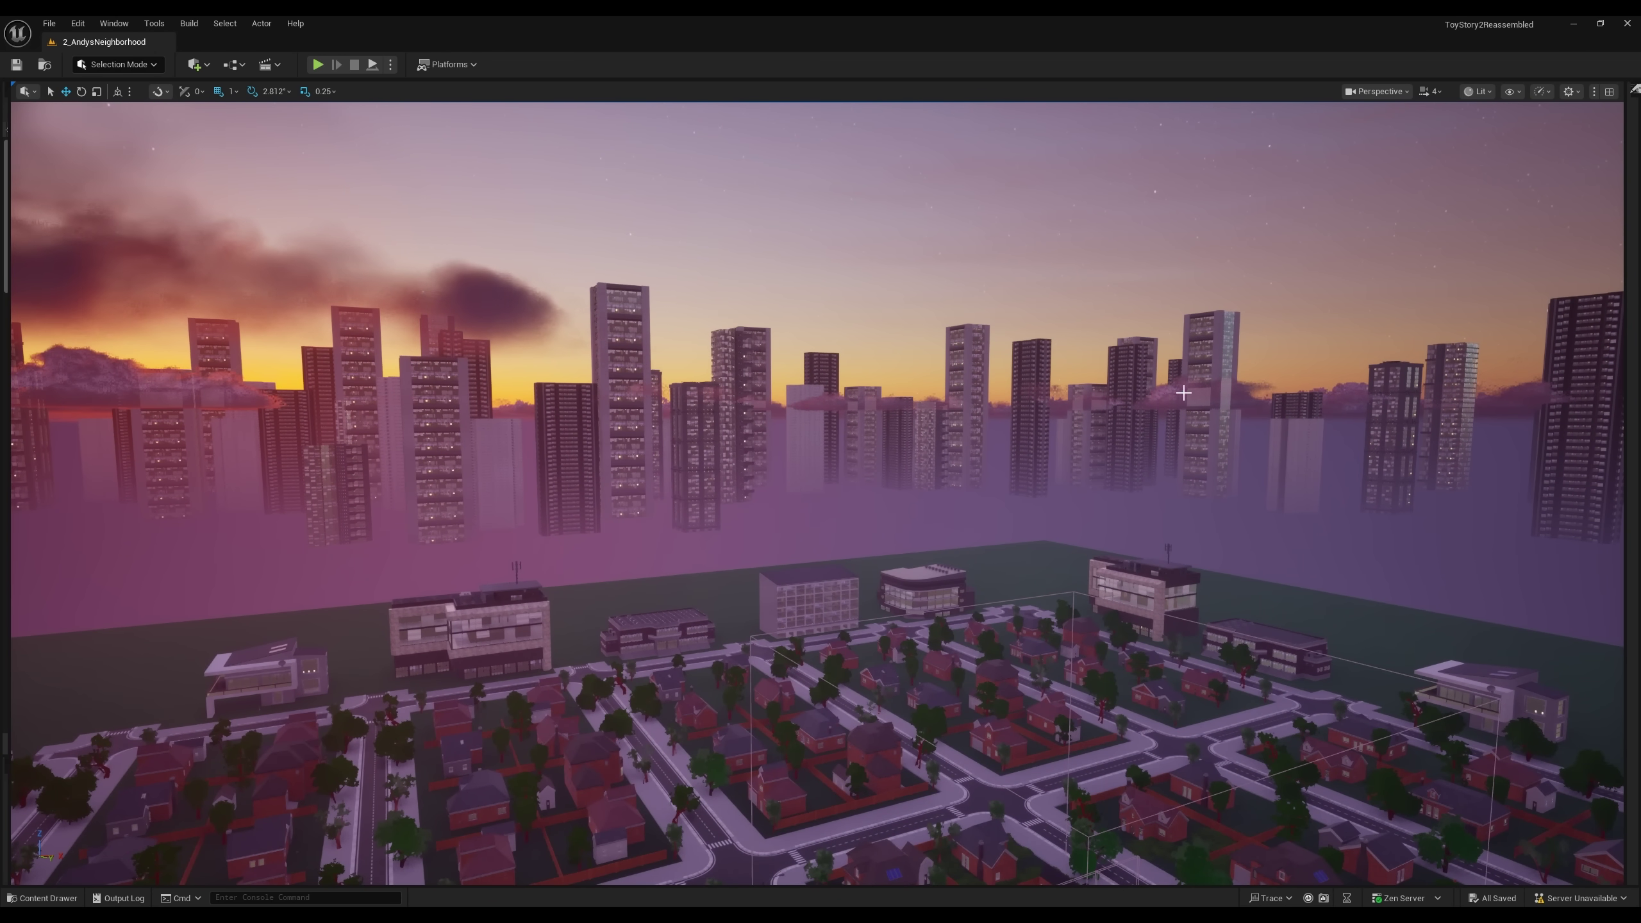
Step: Examine the backyards with the tree and blue pool, along with the surrounding houses and streets, from above
{"action": "right_click_drag", "start_coordinate": [947, 480], "coordinate": [691, 477]}
{"action": "key", "text": "d"}
{"action": "scroll", "coordinate": [805, 480], "scroll_direction": "up", "scroll_amount": 1}
{"action": "right_click_drag", "start_coordinate": [941, 439], "coordinate": [941, 440]}
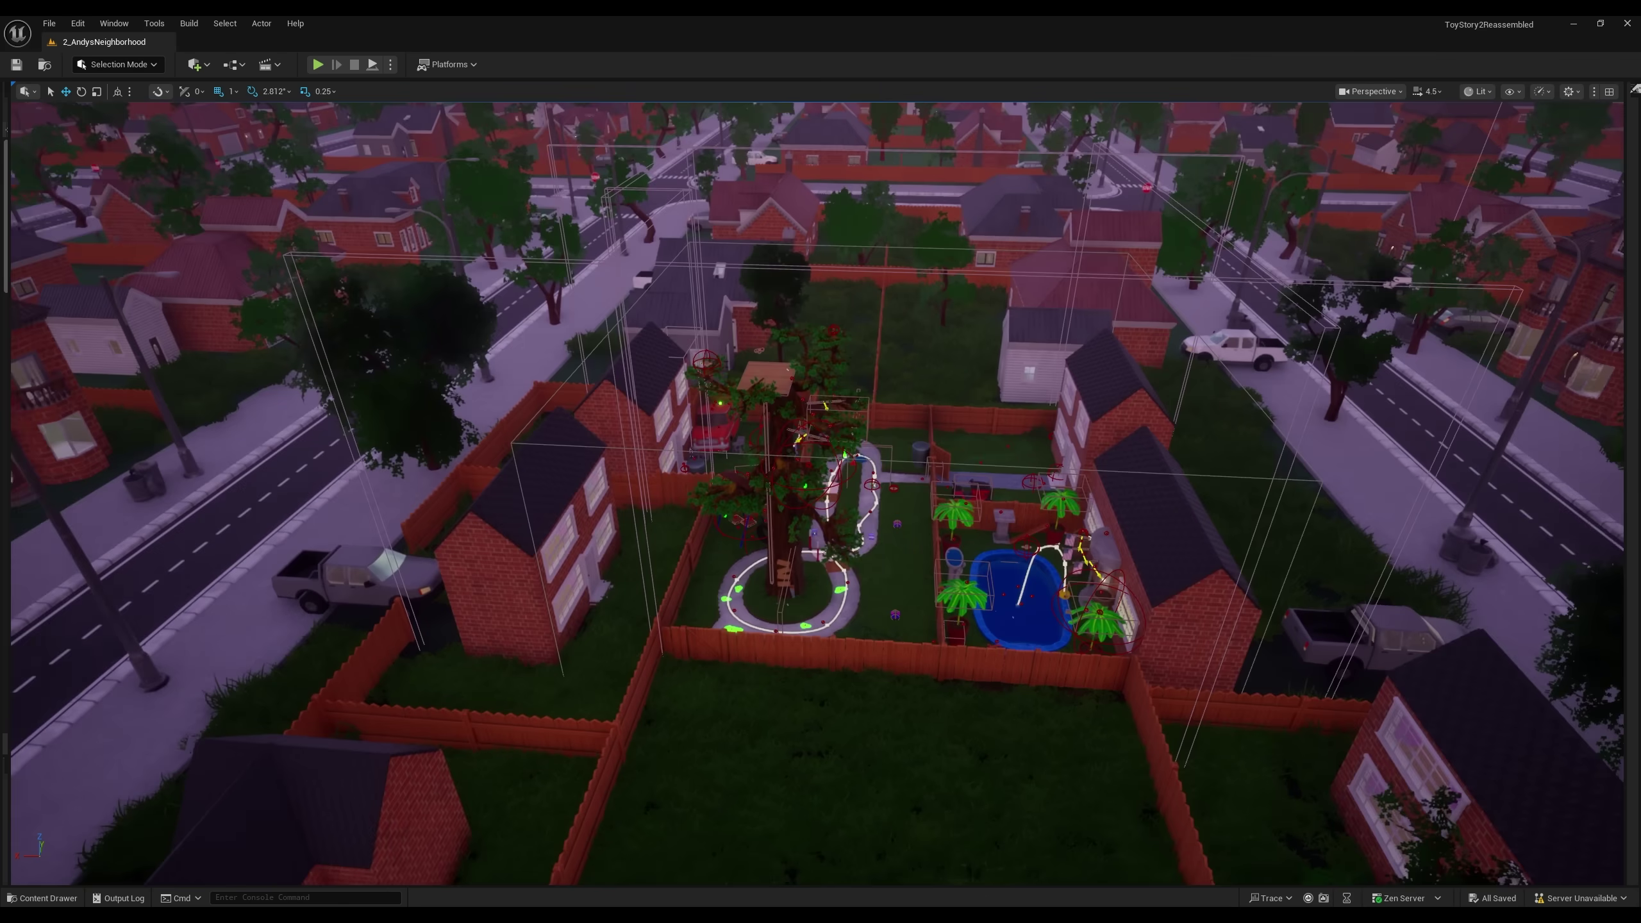
{"action": "right_click_drag", "start_coordinate": [941, 440], "coordinate": [941, 440]}
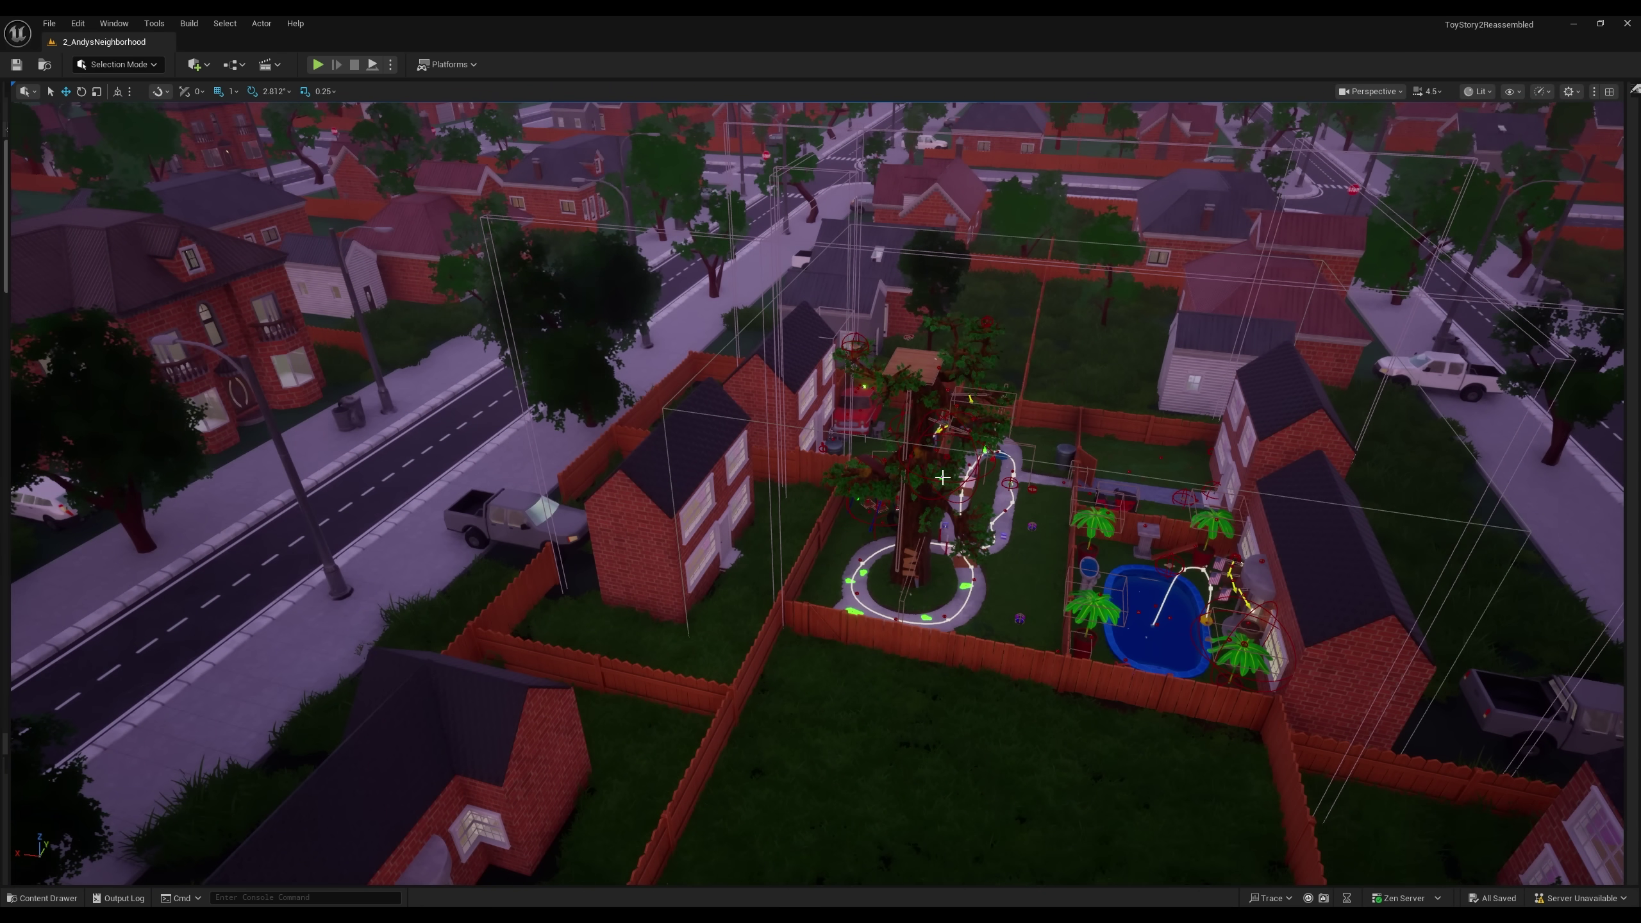
{"action": "right_click_drag", "start_coordinate": [859, 489], "coordinate": [860, 490]}
{"action": "scroll", "coordinate": [859, 489], "scroll_direction": "down", "scroll_amount": 1}
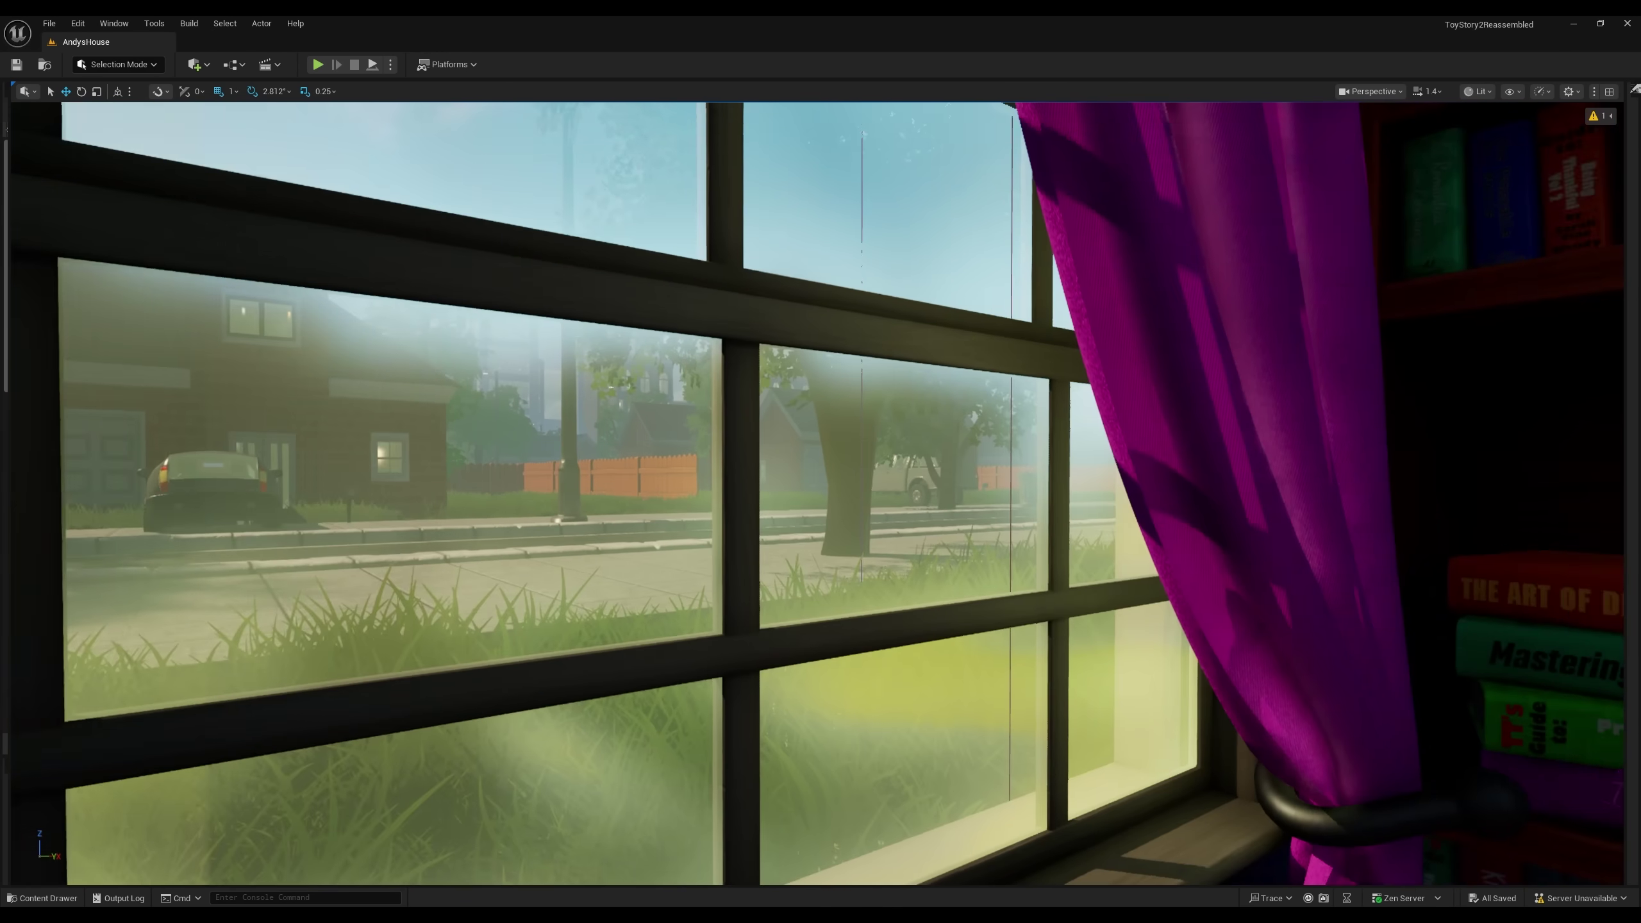
Step: Examine the street and neighborhood outside the purple-curtained window in the AndysHouse level
{"action": "right_click_drag", "start_coordinate": [817, 493], "coordinate": [529, 550]}
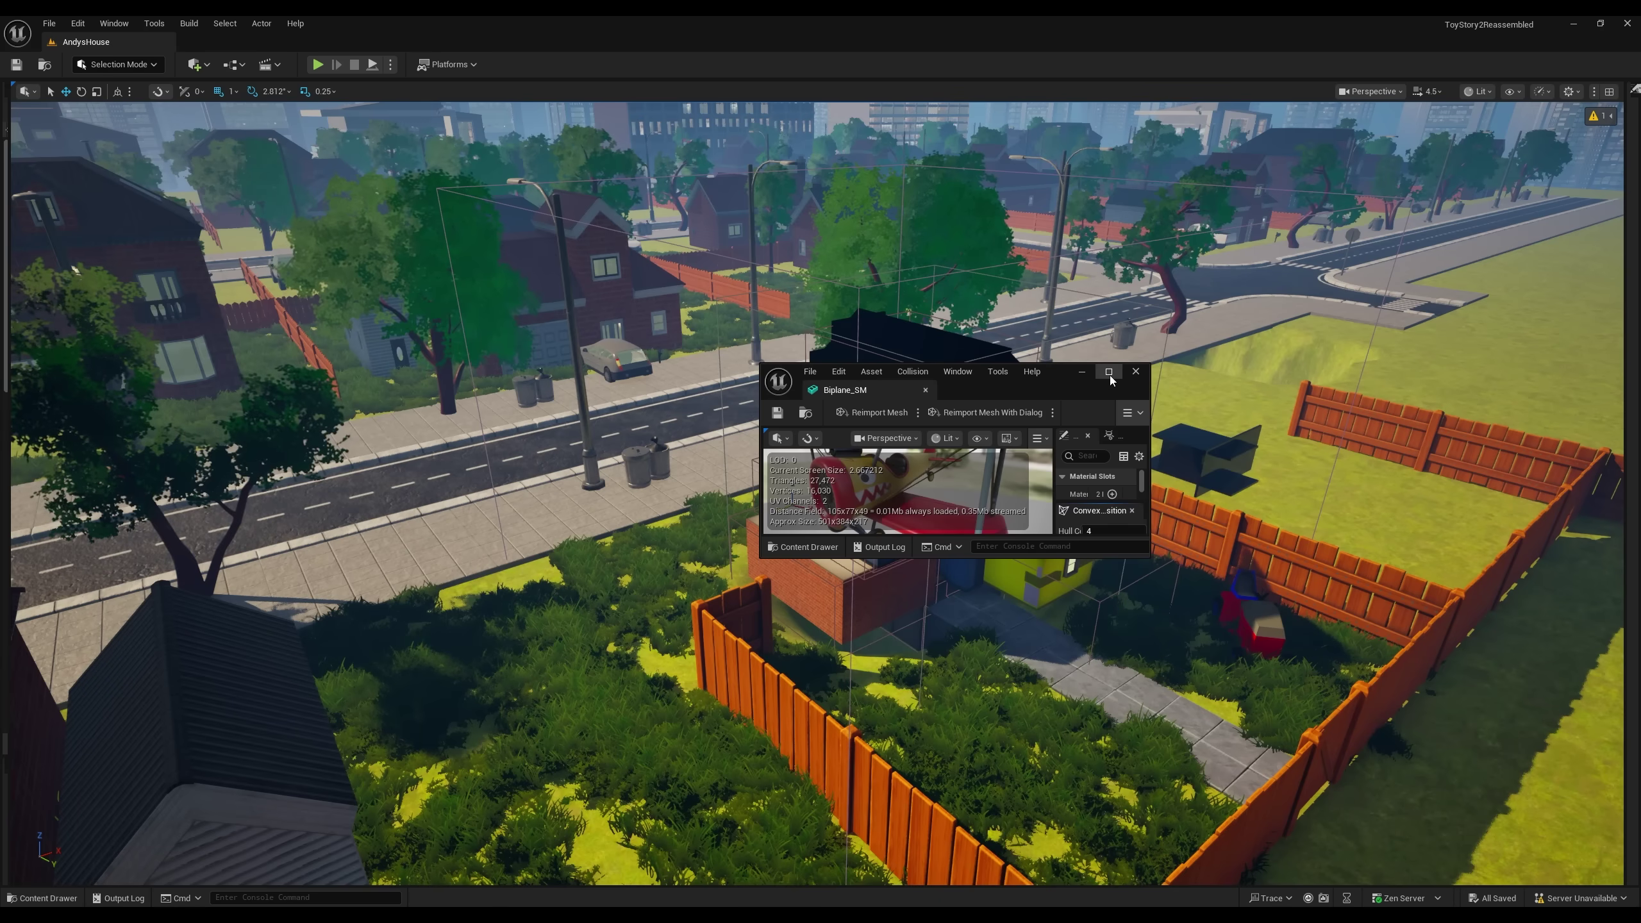
Step: Maximize the Biplane_SM mesh editor and examine the whole biplane from both sides
{"action": "left_click", "coordinate": [1109, 373]}
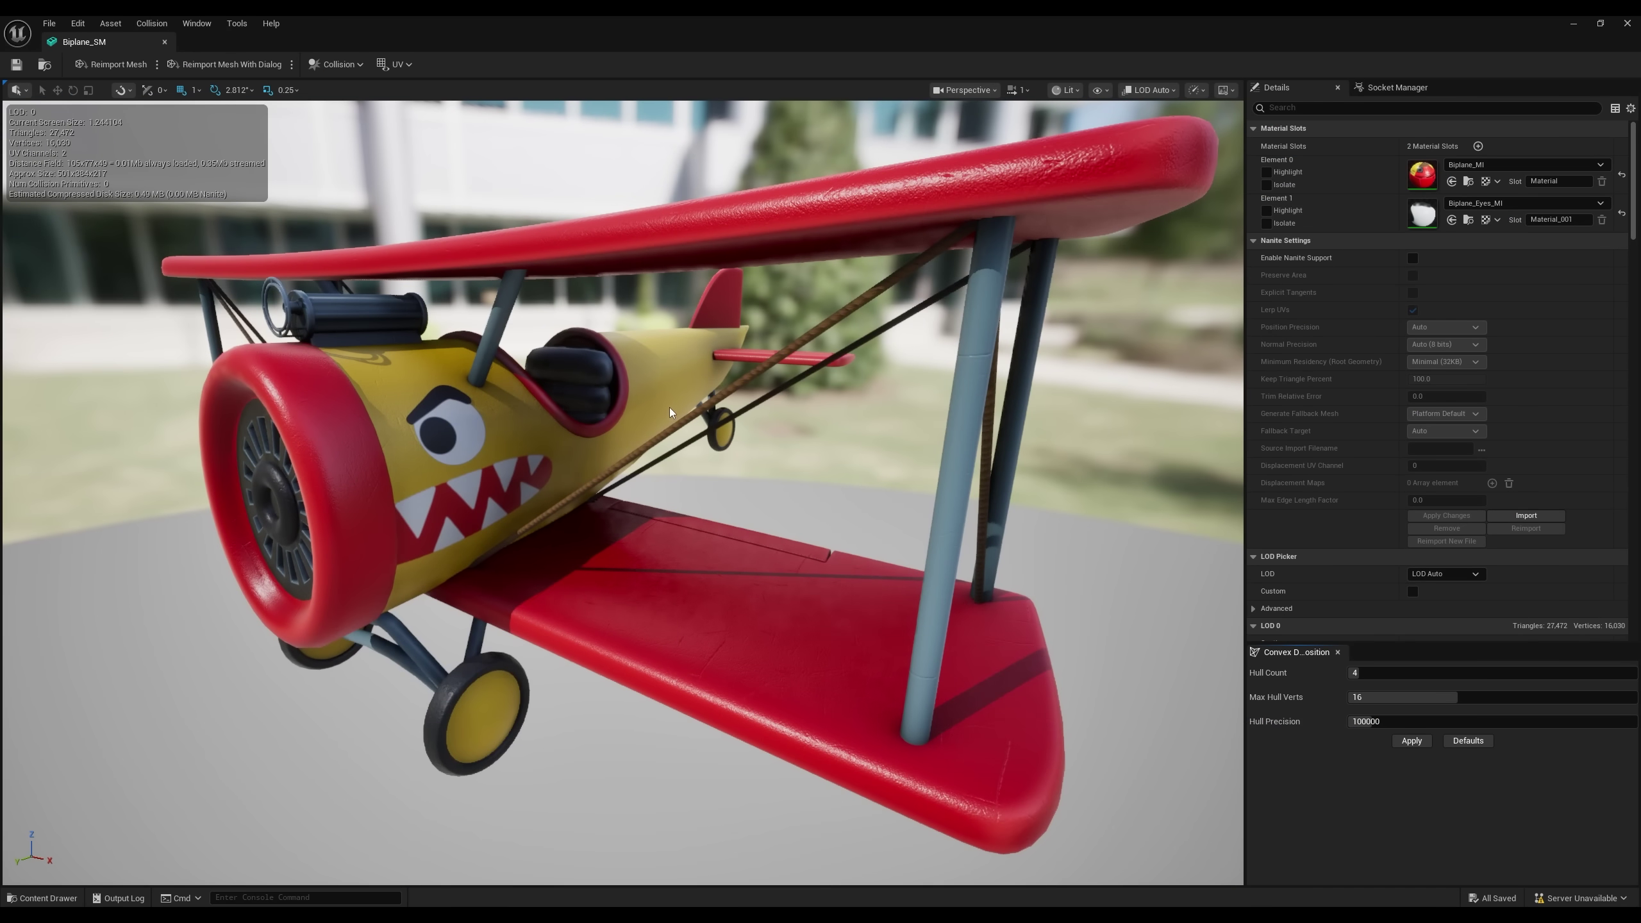
{"action": "key", "text": "s"}
{"action": "scroll", "coordinate": [670, 412], "scroll_direction": "down", "scroll_amount": 1}
{"action": "right_click_drag", "start_coordinate": [670, 412], "coordinate": [882, 404]}
{"action": "key", "text": "d"}
{"action": "key", "text": "w"}
{"action": "scroll", "coordinate": [598, 387], "scroll_direction": "down", "scroll_amount": 2}
{"action": "key", "text": "a"}
{"action": "left_click_drag", "start_coordinate": [801, 432], "coordinate": [869, 540], "text": "alt"}
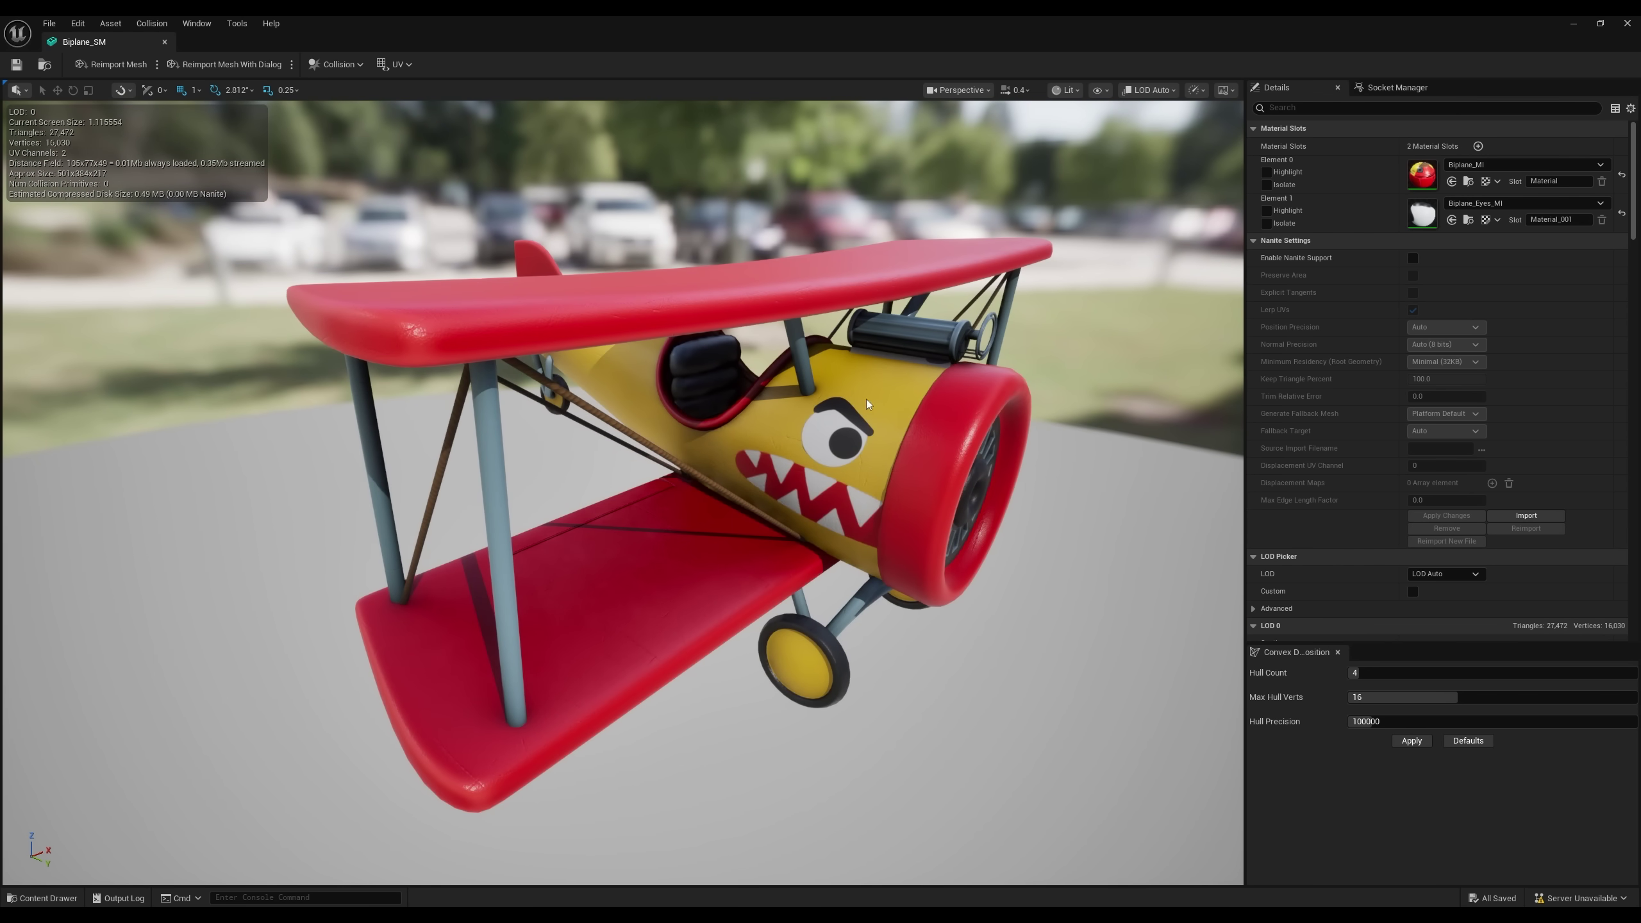
Step: Examine the biplane's nose, shark-mouth face and cockpit up close in the Biplane_SM preview
{"action": "mouse_move", "coordinate": [601, 546]}
{"action": "right_mouse_down"}
{"action": "mouse_move", "coordinate": [869, 517]}
{"action": "mouse_move", "coordinate": [808, 521]}
{"action": "mouse_move", "coordinate": [898, 549]}
{"action": "mouse_move", "coordinate": [853, 530]}
{"action": "right_mouse_up"}
{"action": "key", "text": "w"}
{"action": "key", "text": "a"}
{"action": "key", "text": "w"}
{"action": "key", "text": "s"}
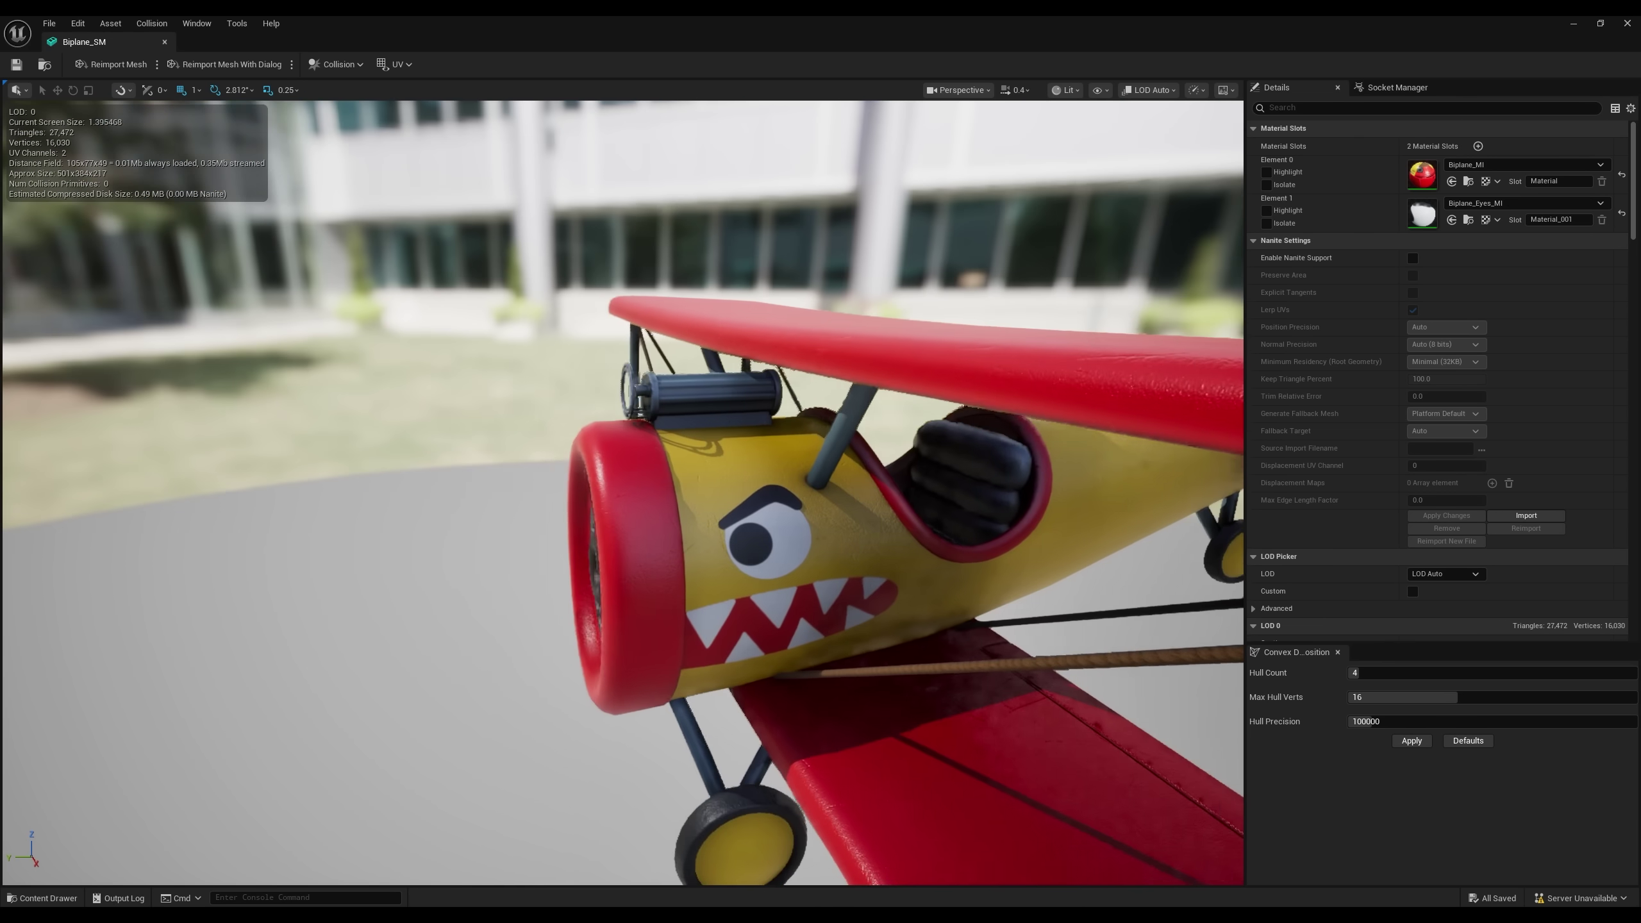
{"action": "key", "text": "a"}
{"action": "right_click_drag", "start_coordinate": [853, 530], "coordinate": [1050, 529]}
{"action": "key", "text": "w"}
{"action": "mouse_move", "coordinate": [641, 369]}
{"action": "right_mouse_down"}
{"action": "mouse_move", "coordinate": [669, 380]}
{"action": "mouse_move", "coordinate": [642, 369]}
{"action": "right_mouse_up"}
{"action": "key", "text": "w"}
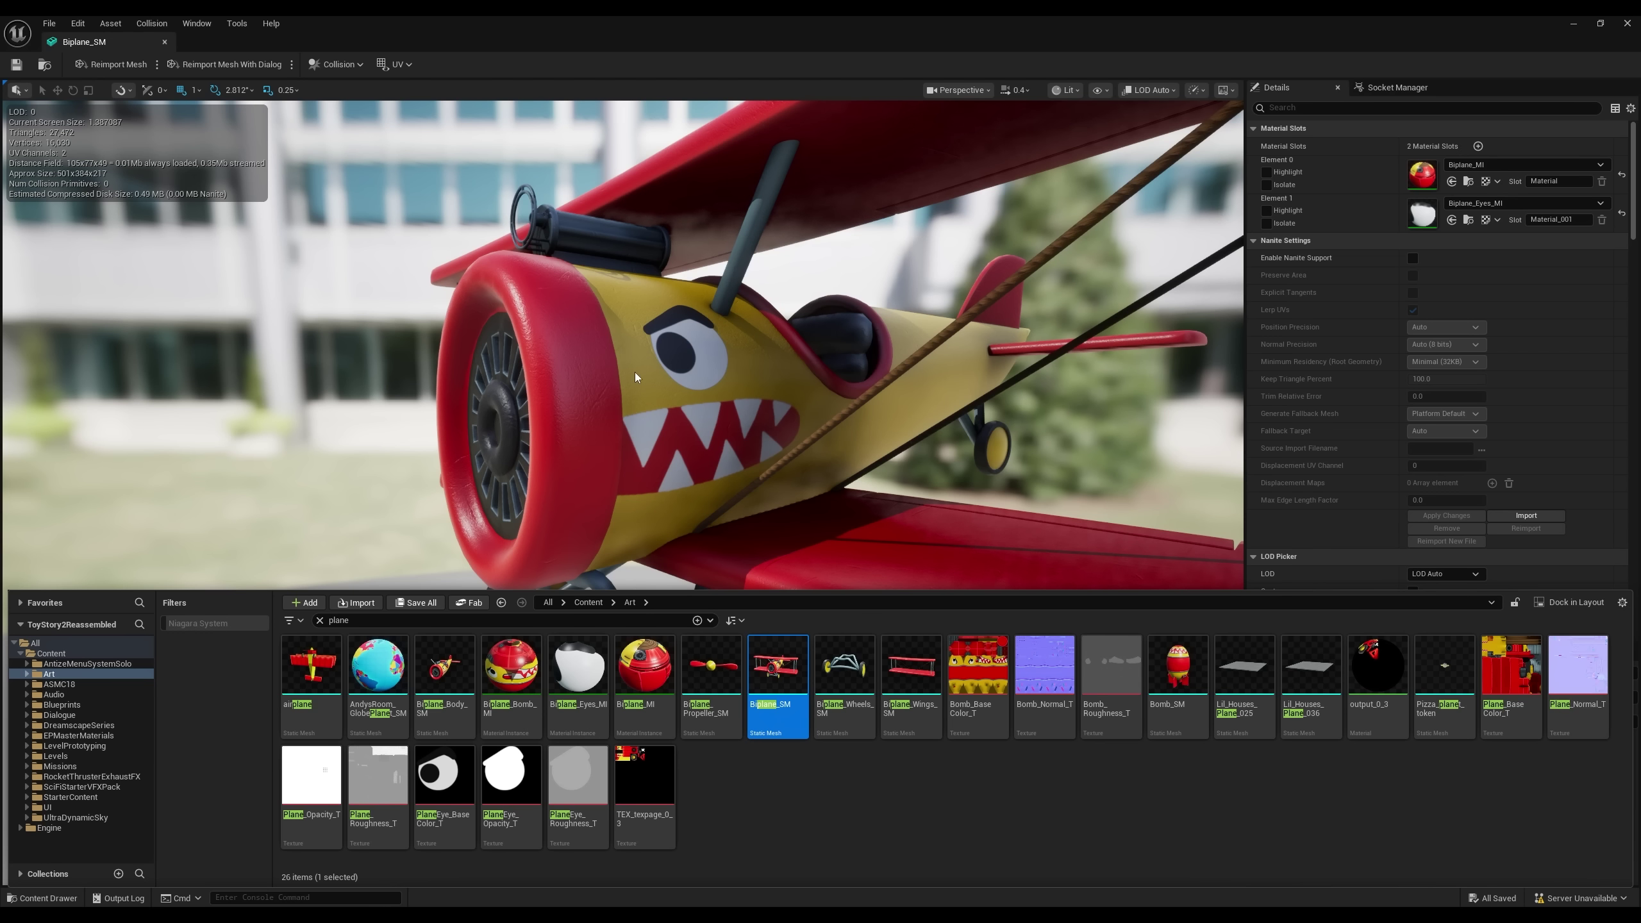
Step: Open the Bomb_SM static mesh and view the full bomb model from the side
{"action": "double_click", "coordinate": [1162, 647]}
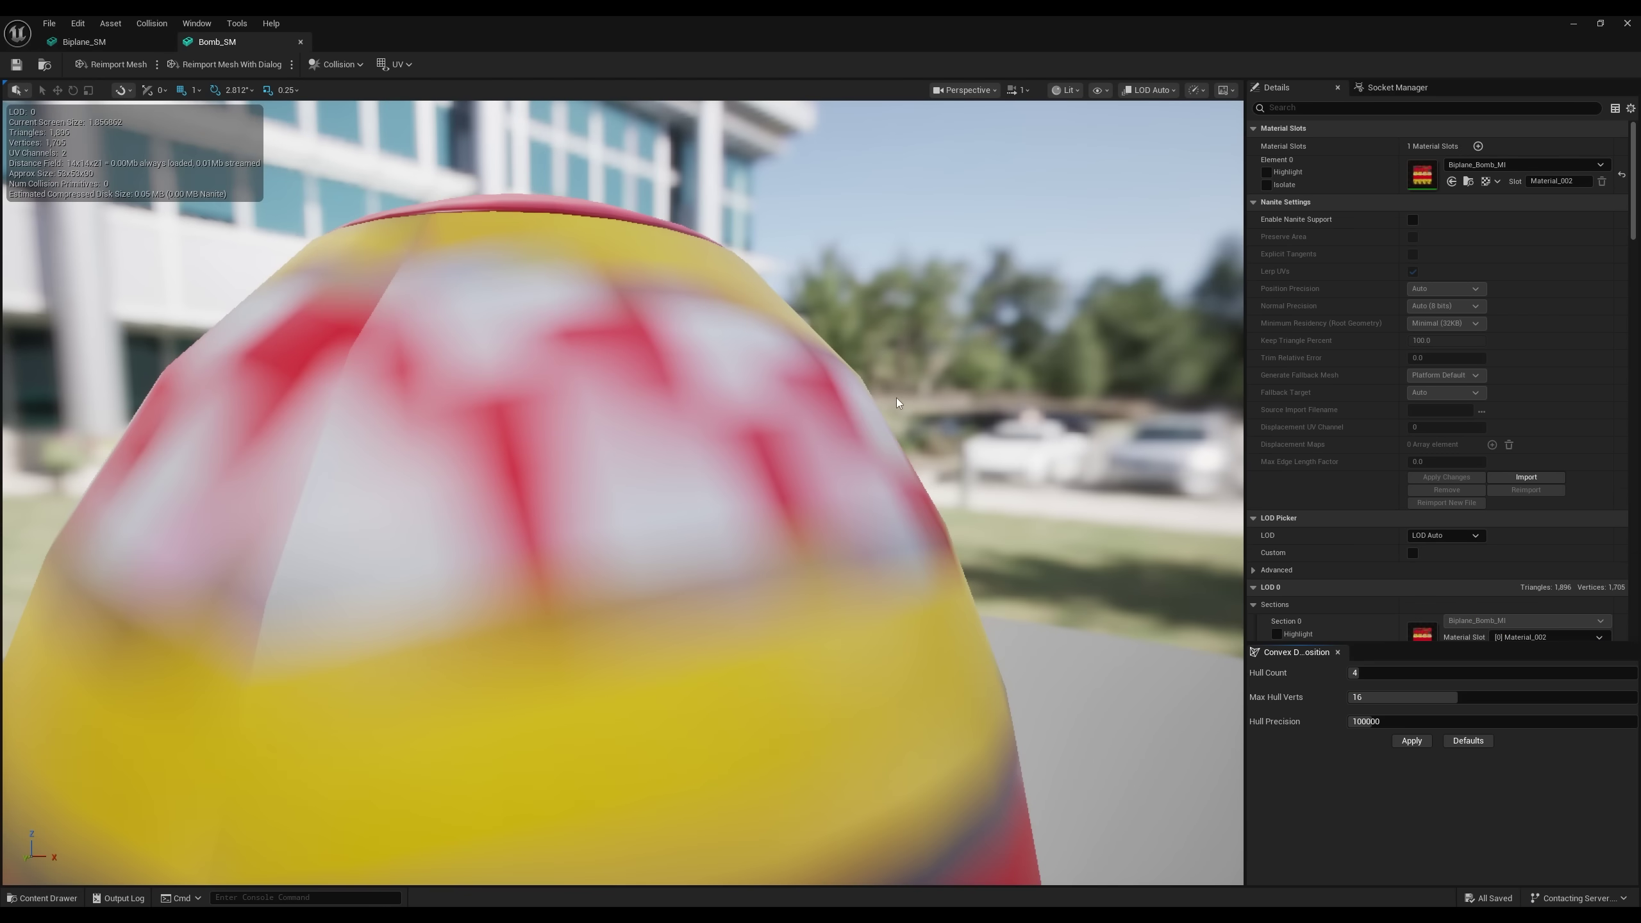
{"action": "key", "text": "s"}
{"action": "right_click_drag", "start_coordinate": [897, 395], "coordinate": [843, 450]}
{"action": "key", "text": "d"}
{"action": "scroll", "coordinate": [822, 401], "scroll_direction": "down", "scroll_amount": 3}
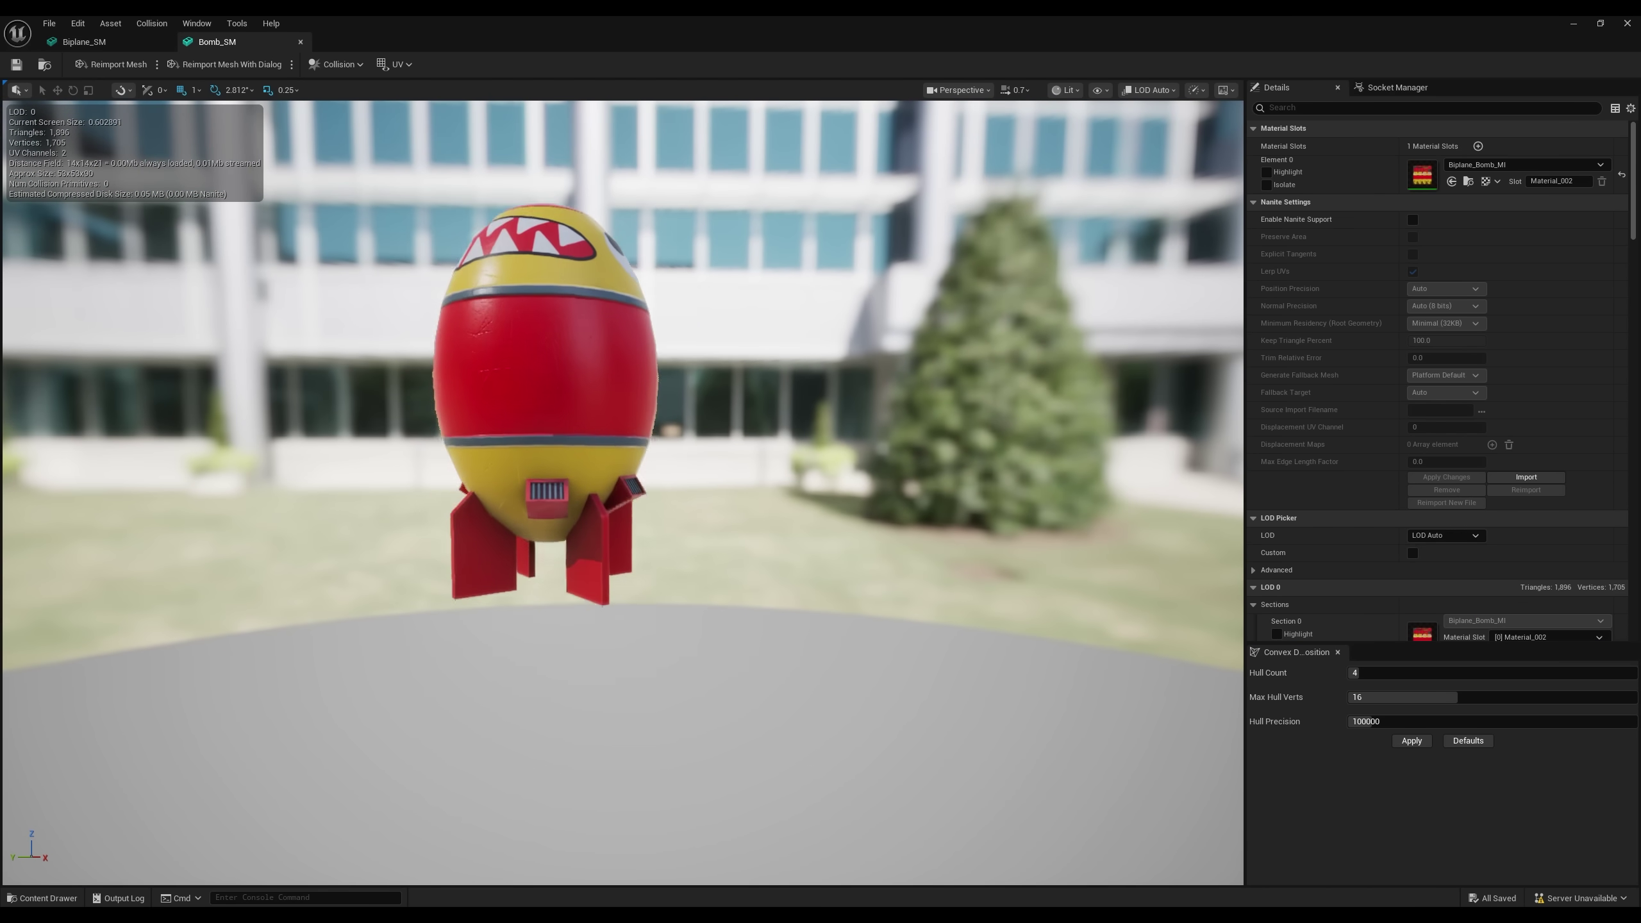
Step: Examine the bomb's painted face, body and fins from different angles in the Bomb_SM preview
{"action": "key", "text": "w"}
{"action": "scroll", "coordinate": [717, 396], "scroll_direction": "down", "scroll_amount": 5}
{"action": "key", "text": "d"}
{"action": "key", "text": "e"}
{"action": "key", "text": "a"}
{"action": "key", "text": "s"}
{"action": "key", "text": "w"}
{"action": "key", "text": "a"}
{"action": "key", "text": "e"}
{"action": "key", "text": "q"}
{"action": "key", "text": "w"}
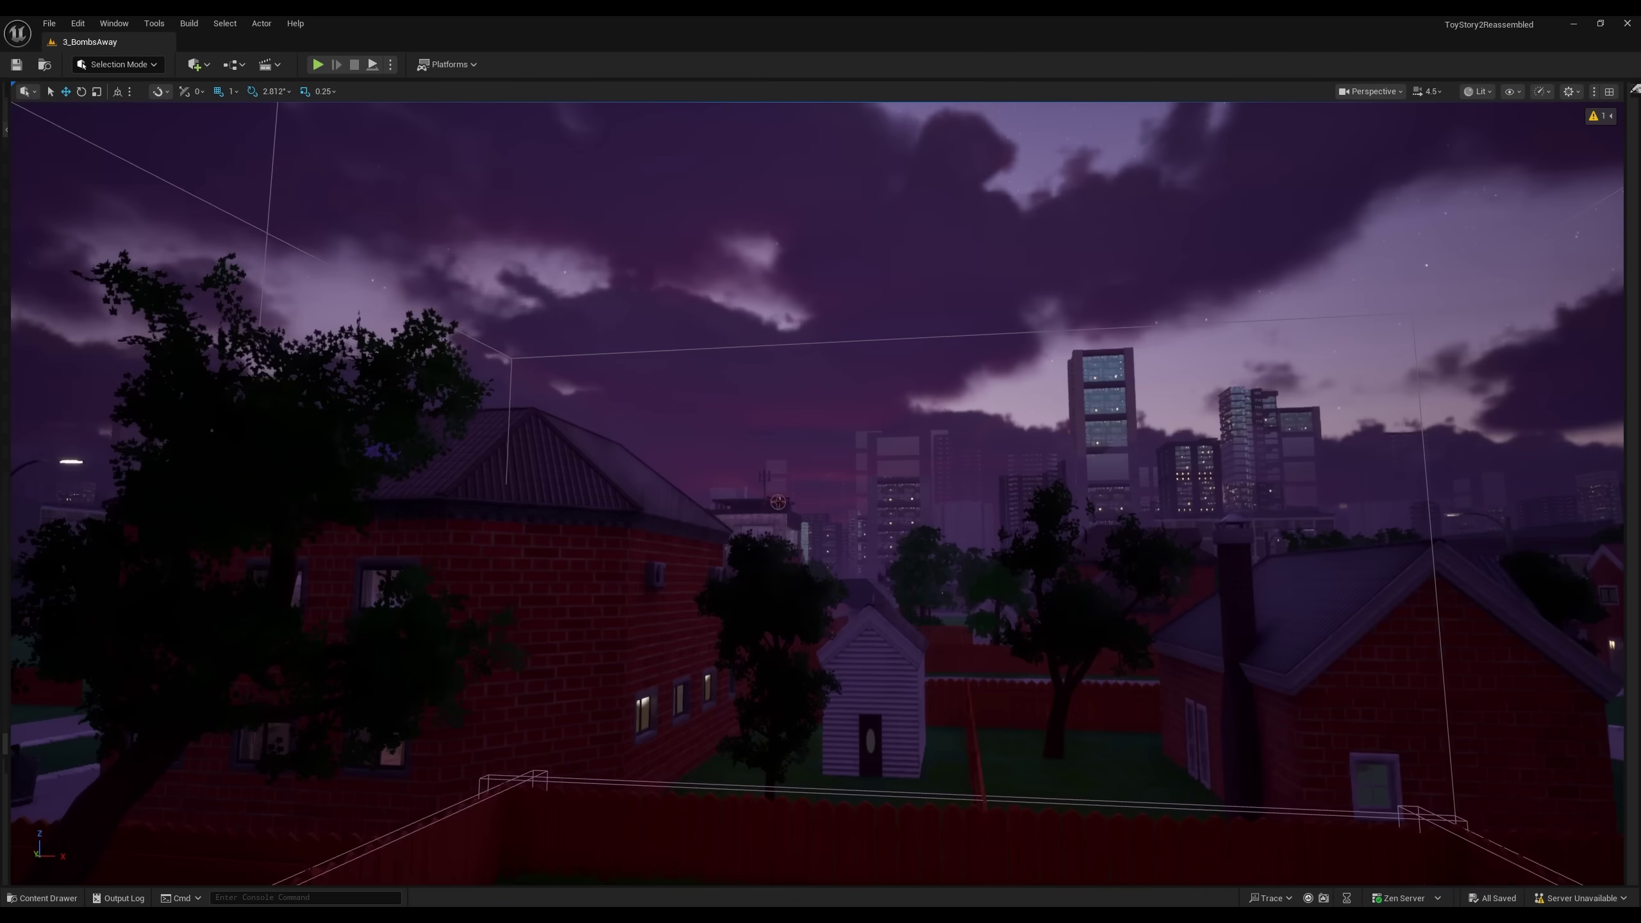
Step: Examine the yard's red fence in the 3_BombsAway level, including the gap between its boards up close
{"action": "right_click_drag", "start_coordinate": [820, 452], "coordinate": [820, 452]}
{"action": "right_click_drag", "start_coordinate": [862, 694], "coordinate": [863, 694]}
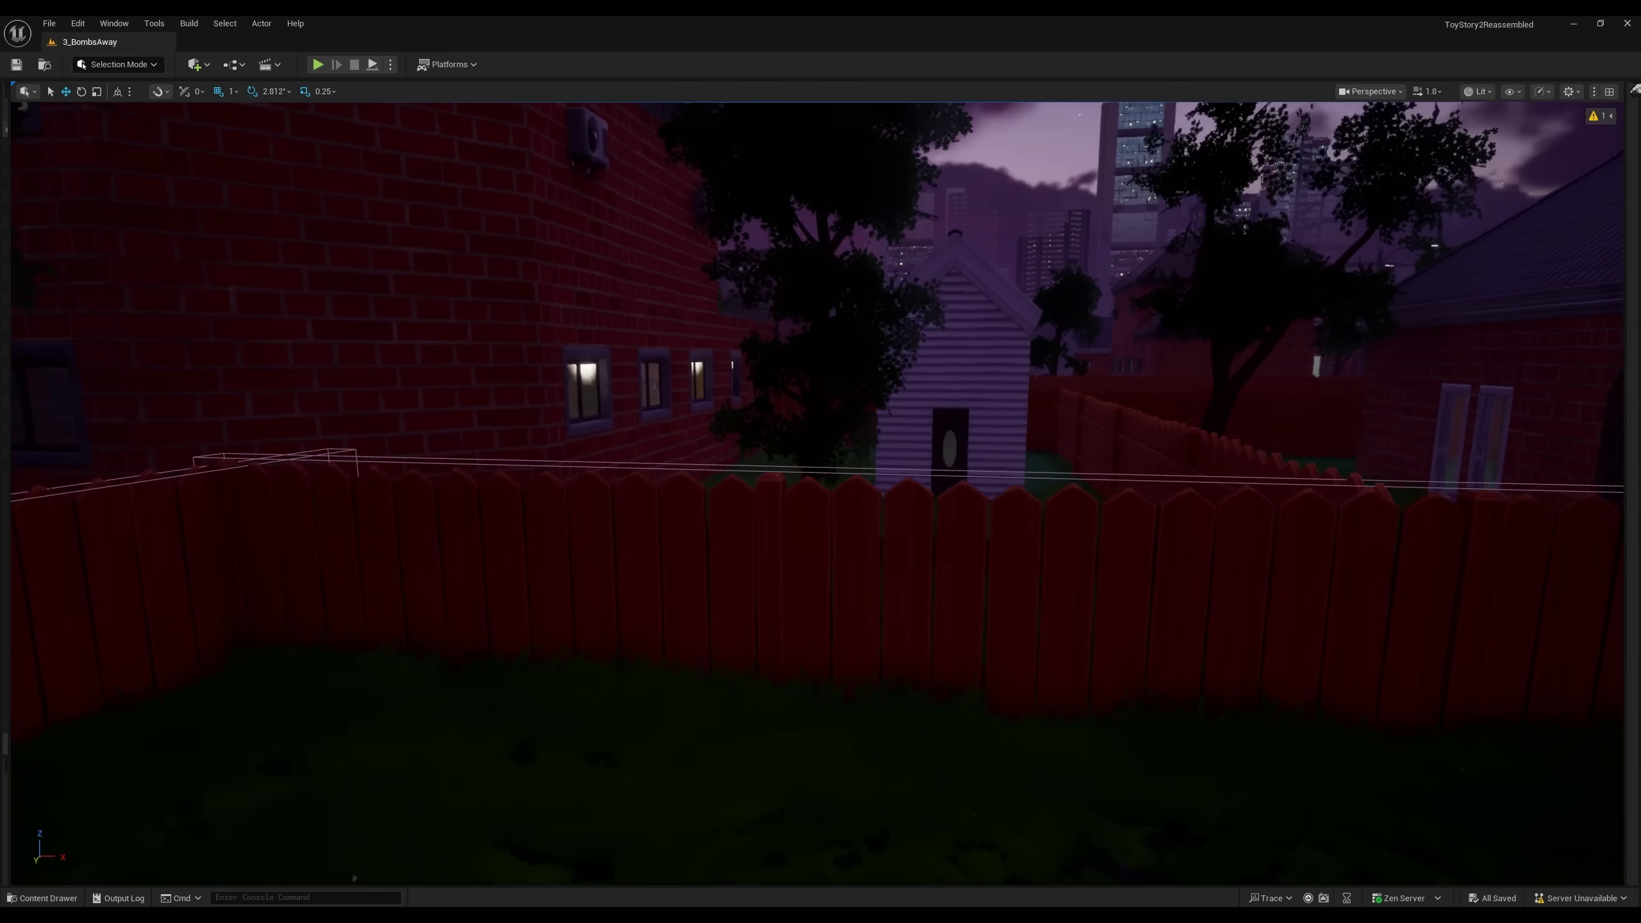
{"action": "right_click_drag", "start_coordinate": [817, 493], "coordinate": [875, 494]}
{"action": "key", "text": "w"}
{"action": "key", "text": "w"}
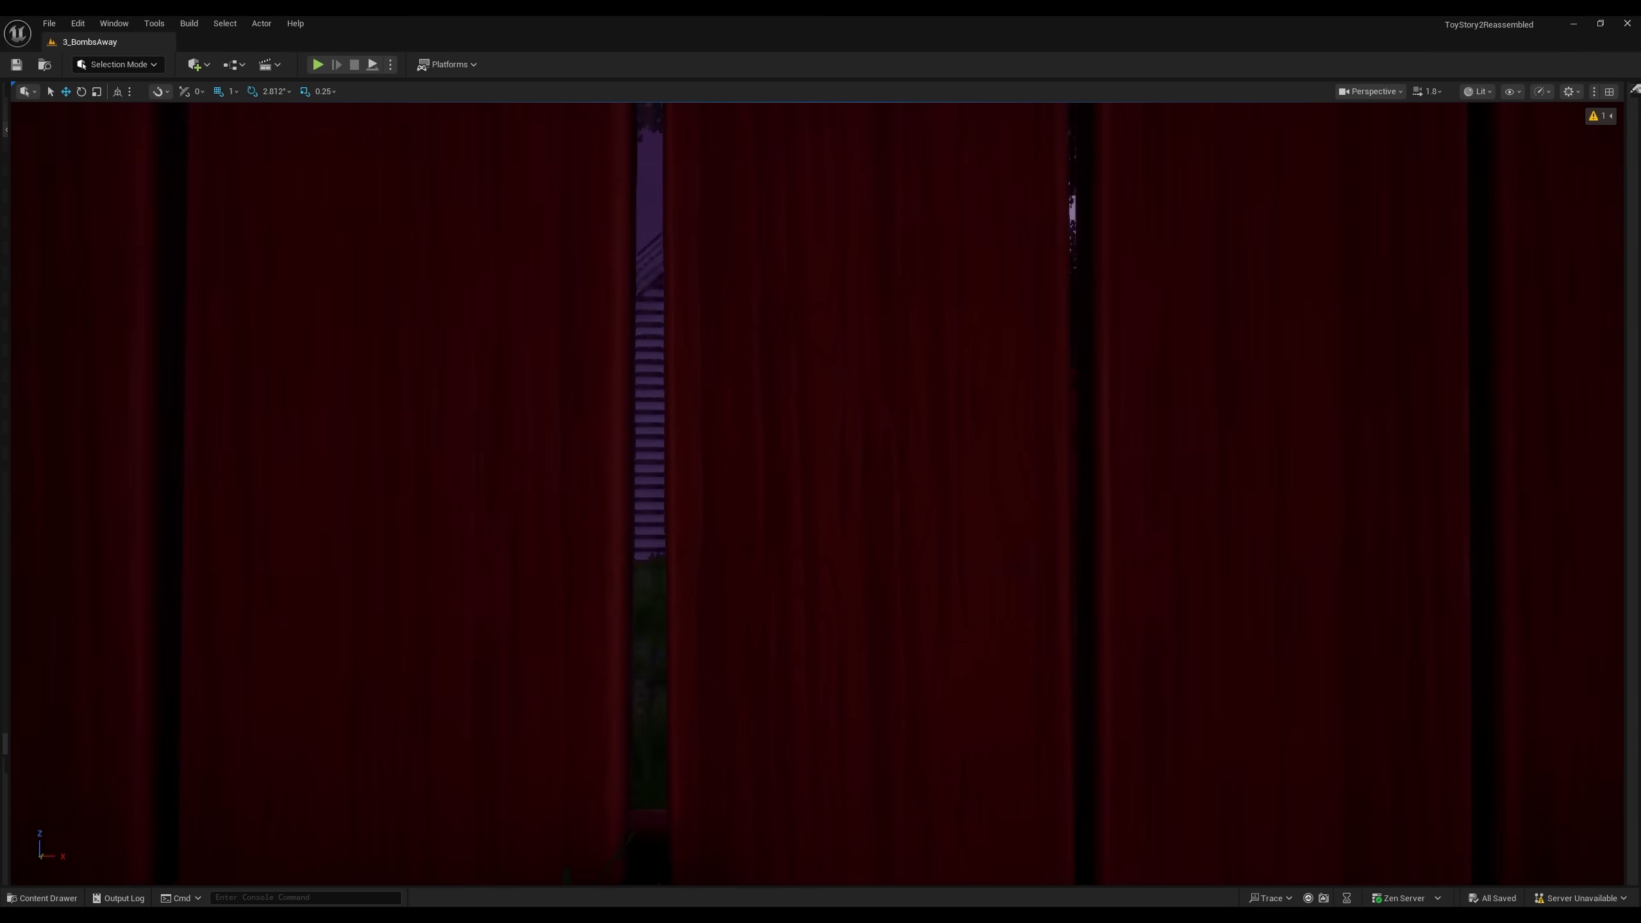
{"action": "key", "text": "s"}
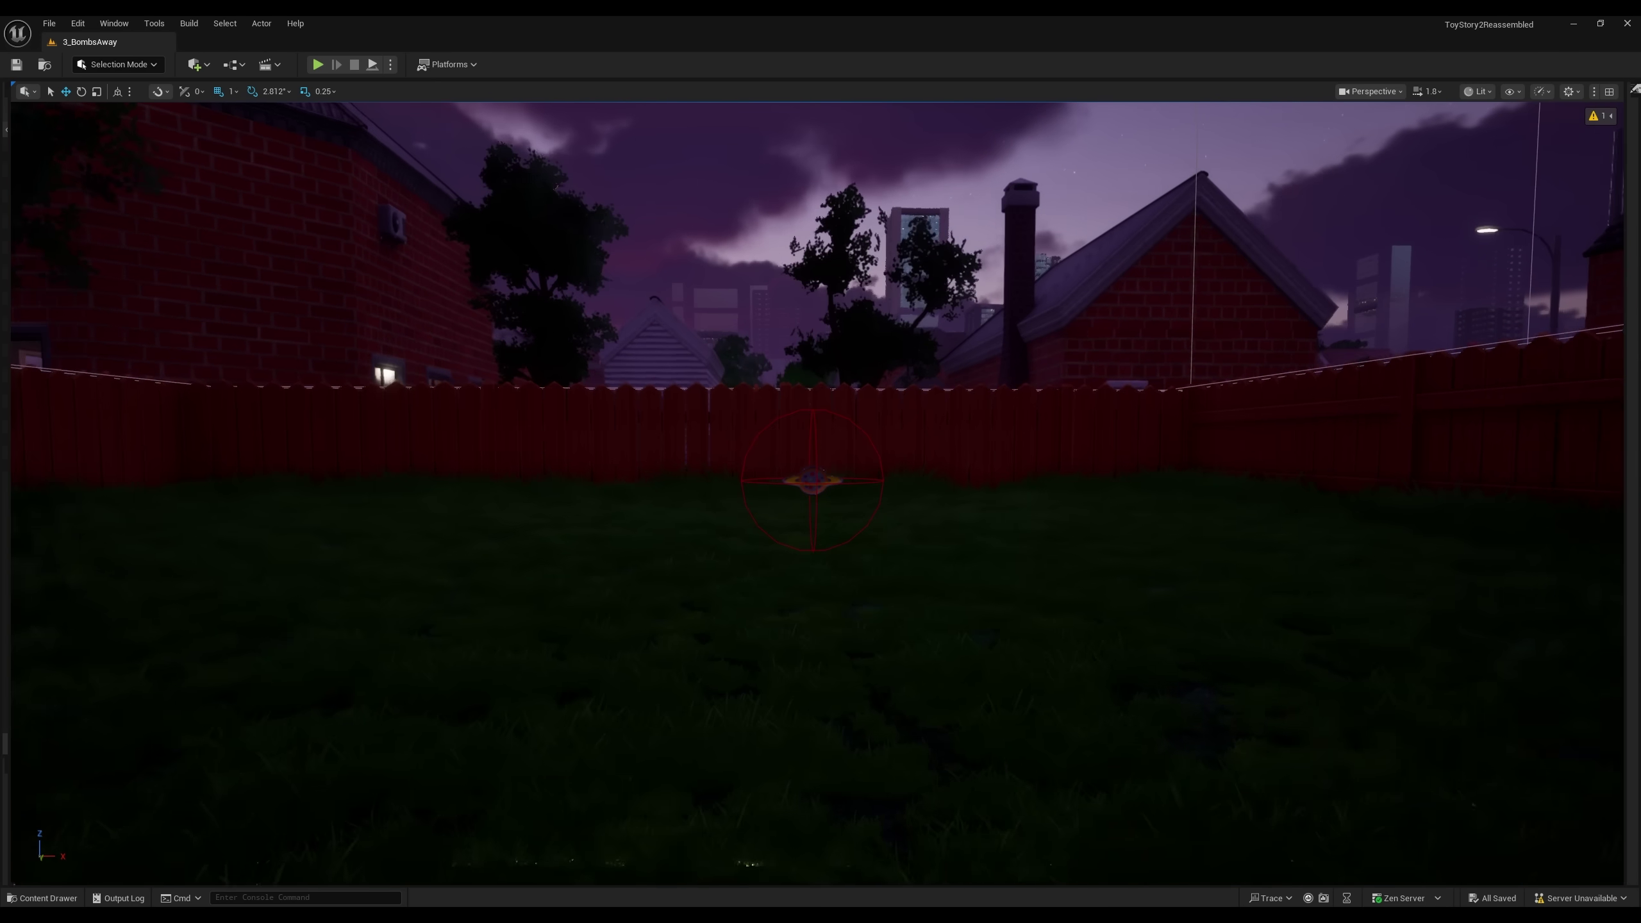
Step: Examine the fenced yard and the biplane in the sky above it in the 3_BombsAway level
{"action": "right_click_drag", "start_coordinate": [817, 493], "coordinate": [752, 508]}
{"action": "key", "text": "d"}
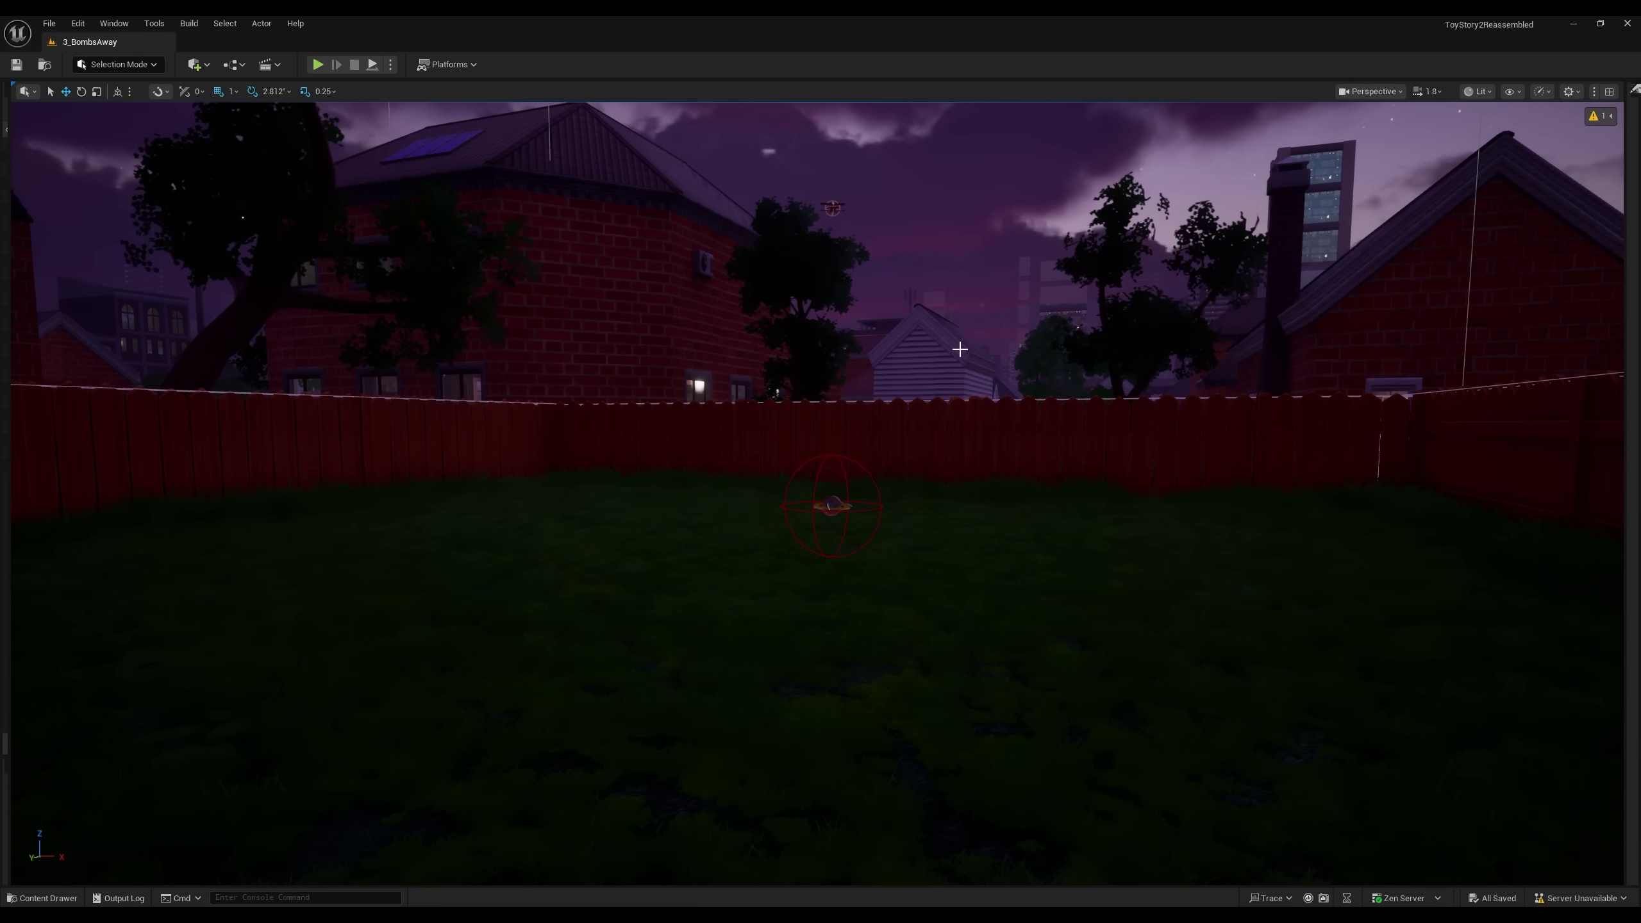
{"action": "right_click_drag", "start_coordinate": [961, 350], "coordinate": [779, 232]}
{"action": "key", "text": "w"}
{"action": "scroll", "coordinate": [892, 327], "scroll_direction": "down", "scroll_amount": 2}
{"action": "key", "text": "a"}
{"action": "key", "text": "d"}
{"action": "key", "text": "w"}
{"action": "key", "text": "e"}
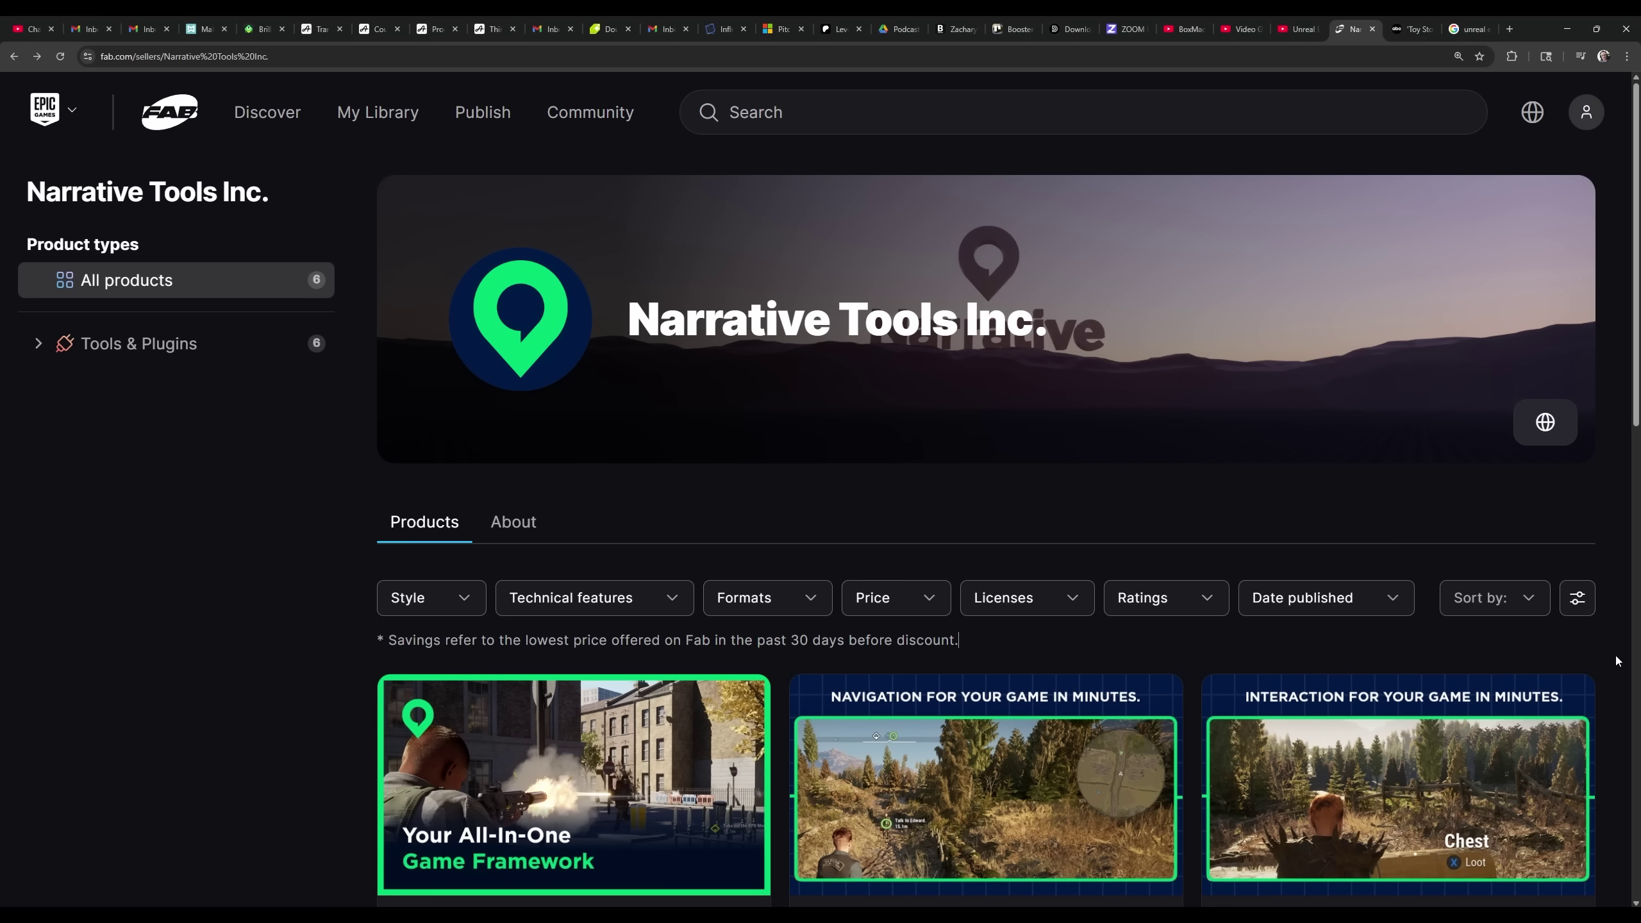
Step: Switch to the Fab page of Narrative Tools Inc., browse its products and open the Narrative Tales listing
{"action": "scroll", "coordinate": [1596, 638], "scroll_direction": "down", "scroll_amount": 7}
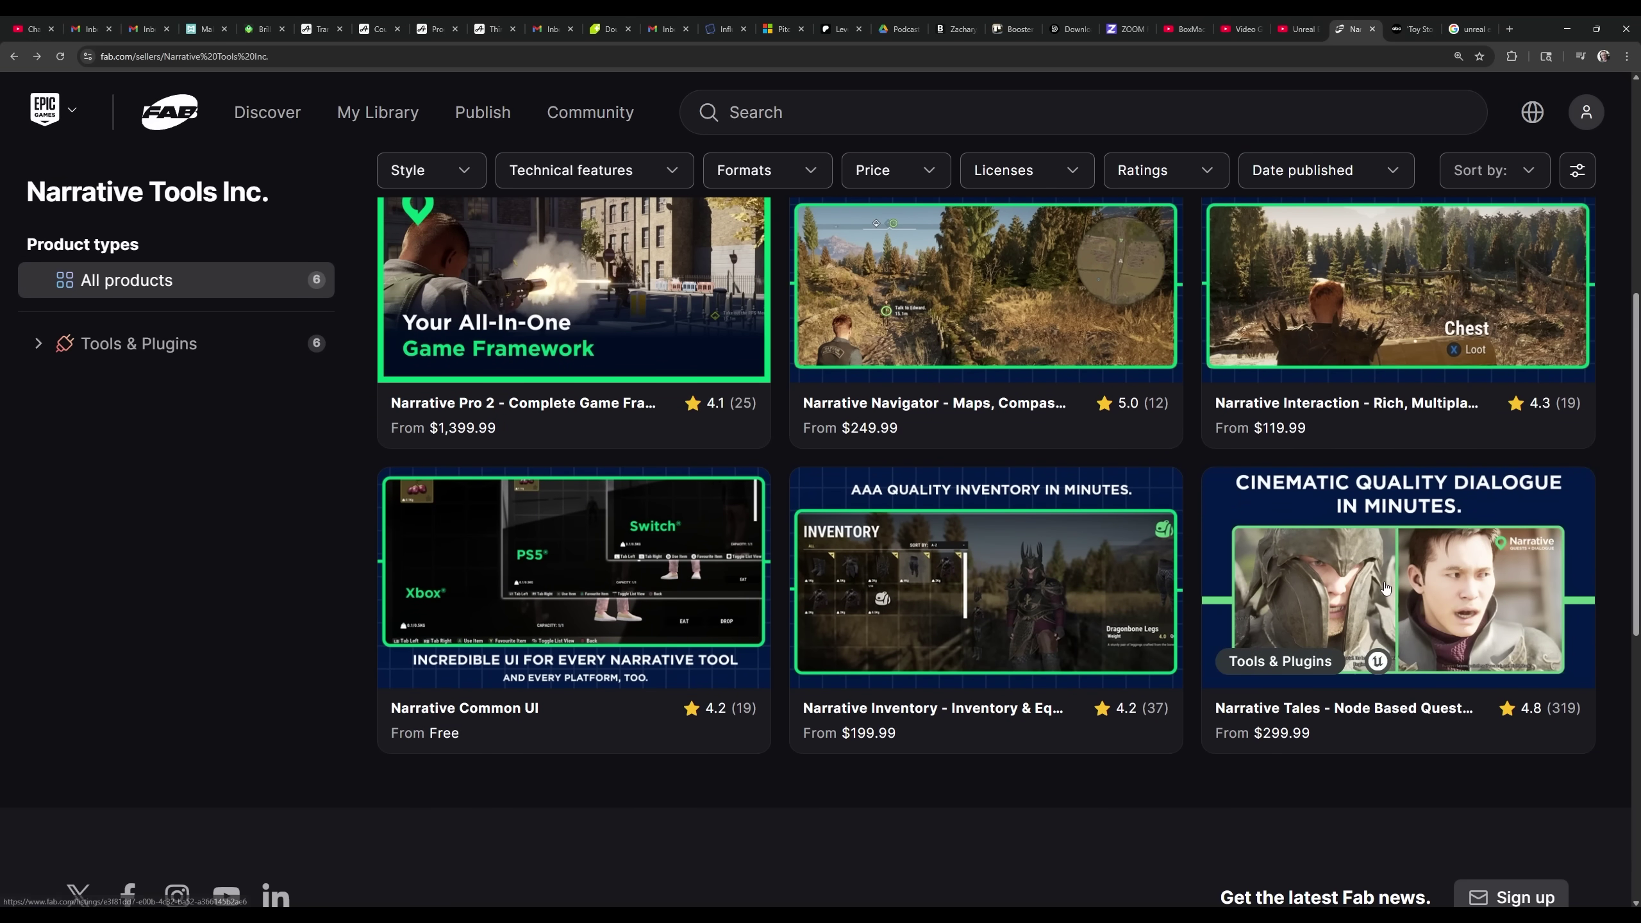
{"action": "left_click", "coordinate": [1384, 587]}
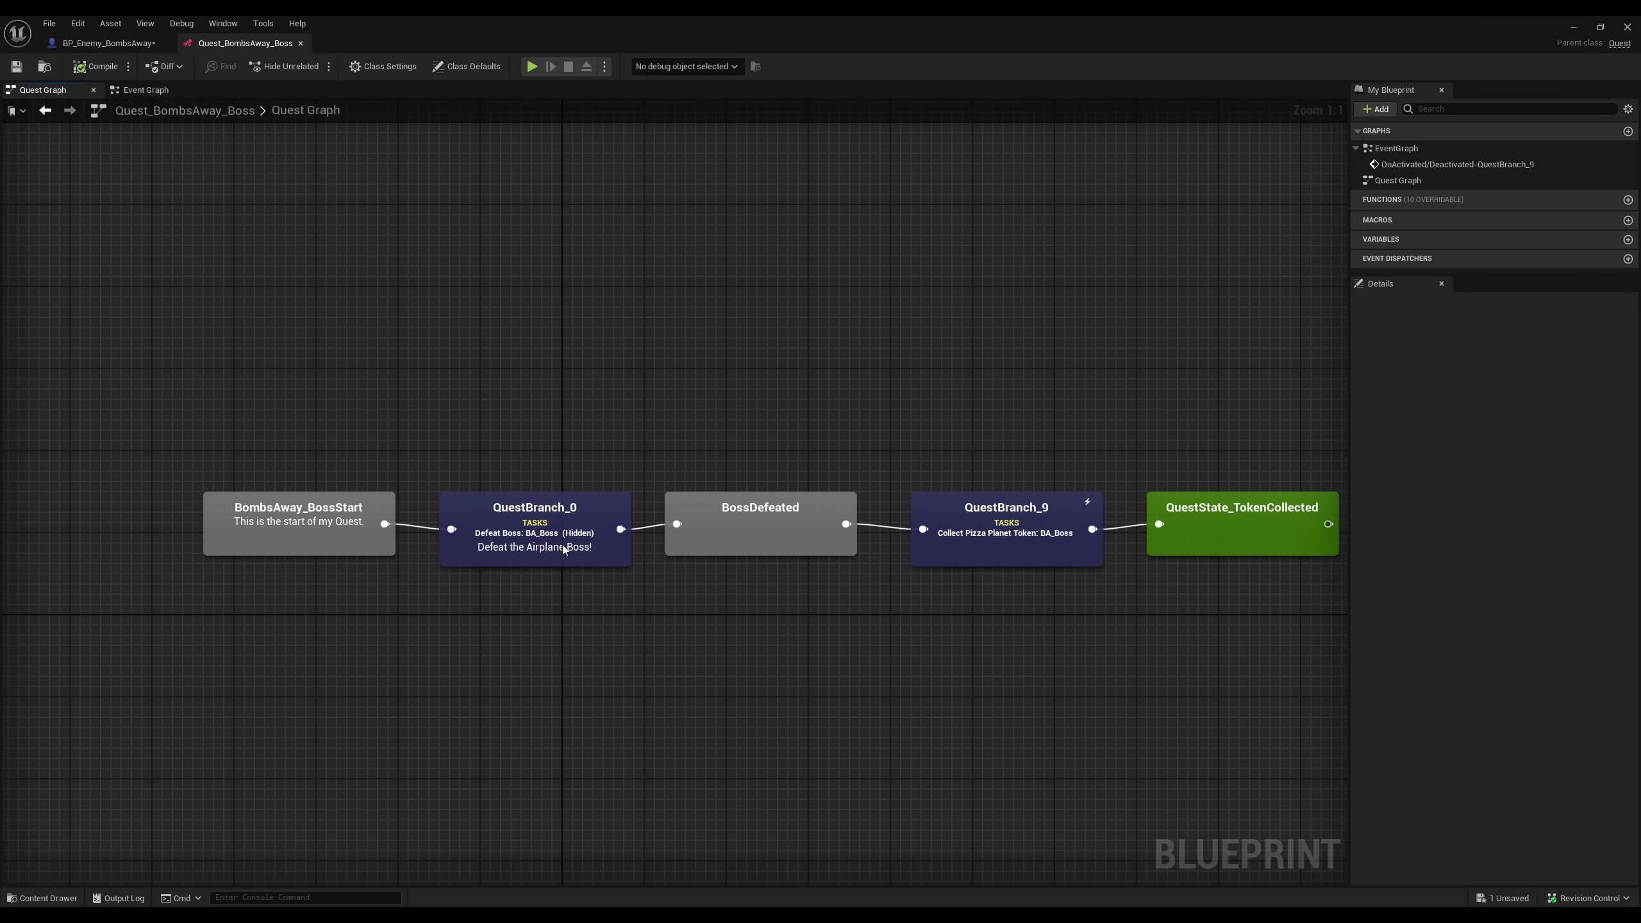
Step: Switch to the Quest_BombsAway_Boss quest graph in Unreal Editor and show the details of the QuestBranch_0 node
{"action": "left_click", "coordinate": [563, 549]}
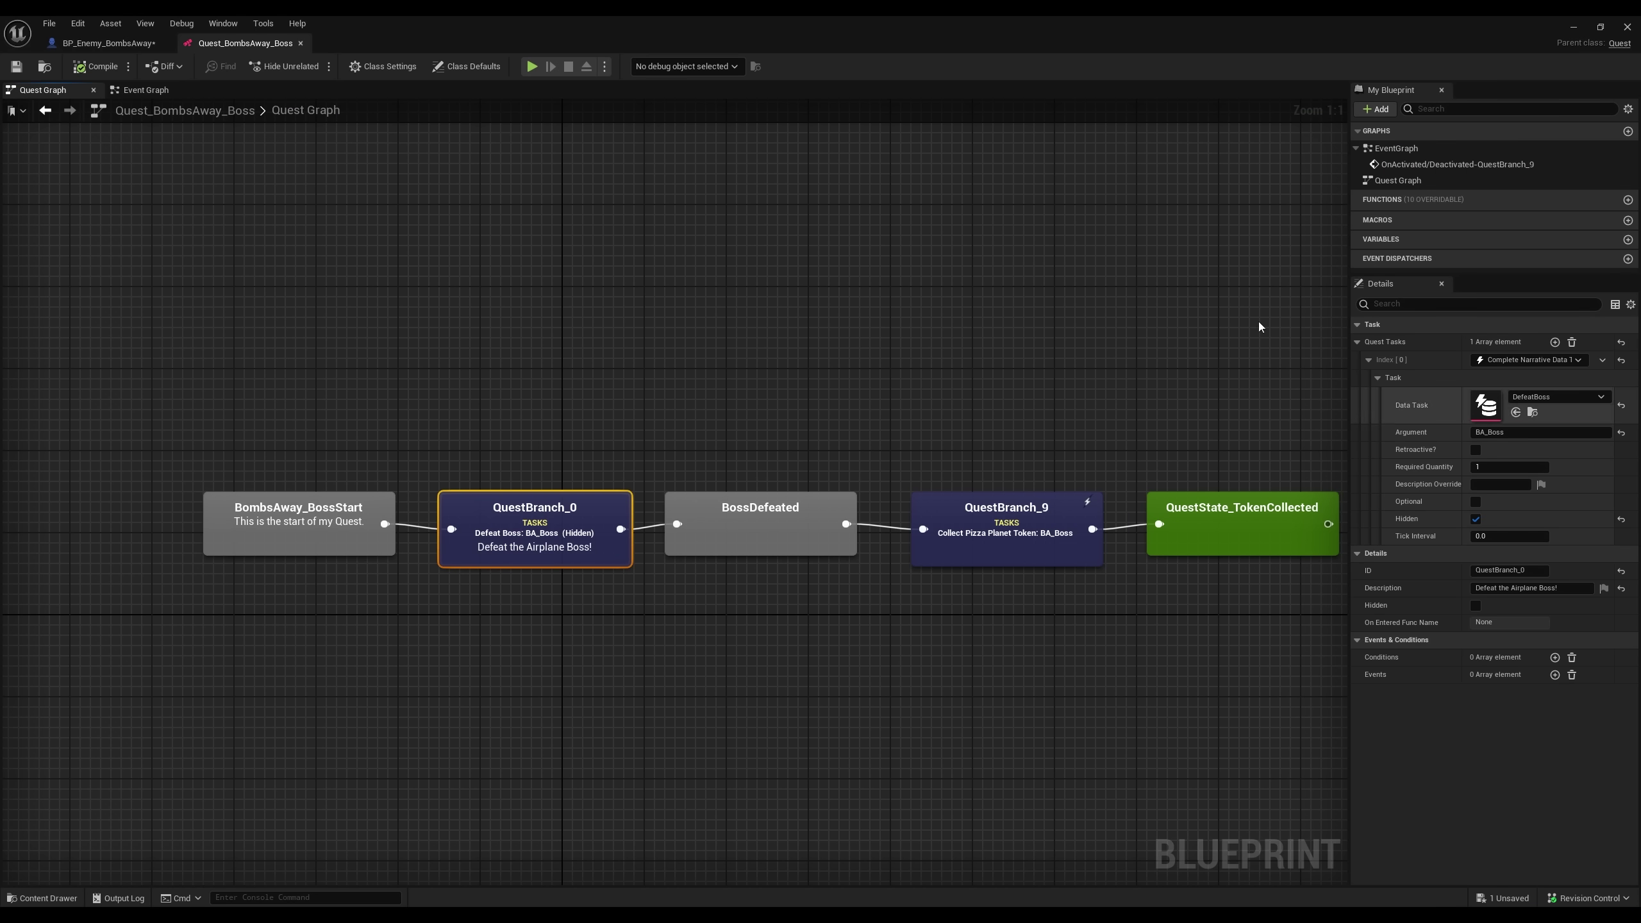
Step: Switch to the BP_Enemy_BombsAway event graph and follow the Enemy Has Died event through to the Complete Narrative Data Task node
{"action": "left_click", "coordinate": [71, 45]}
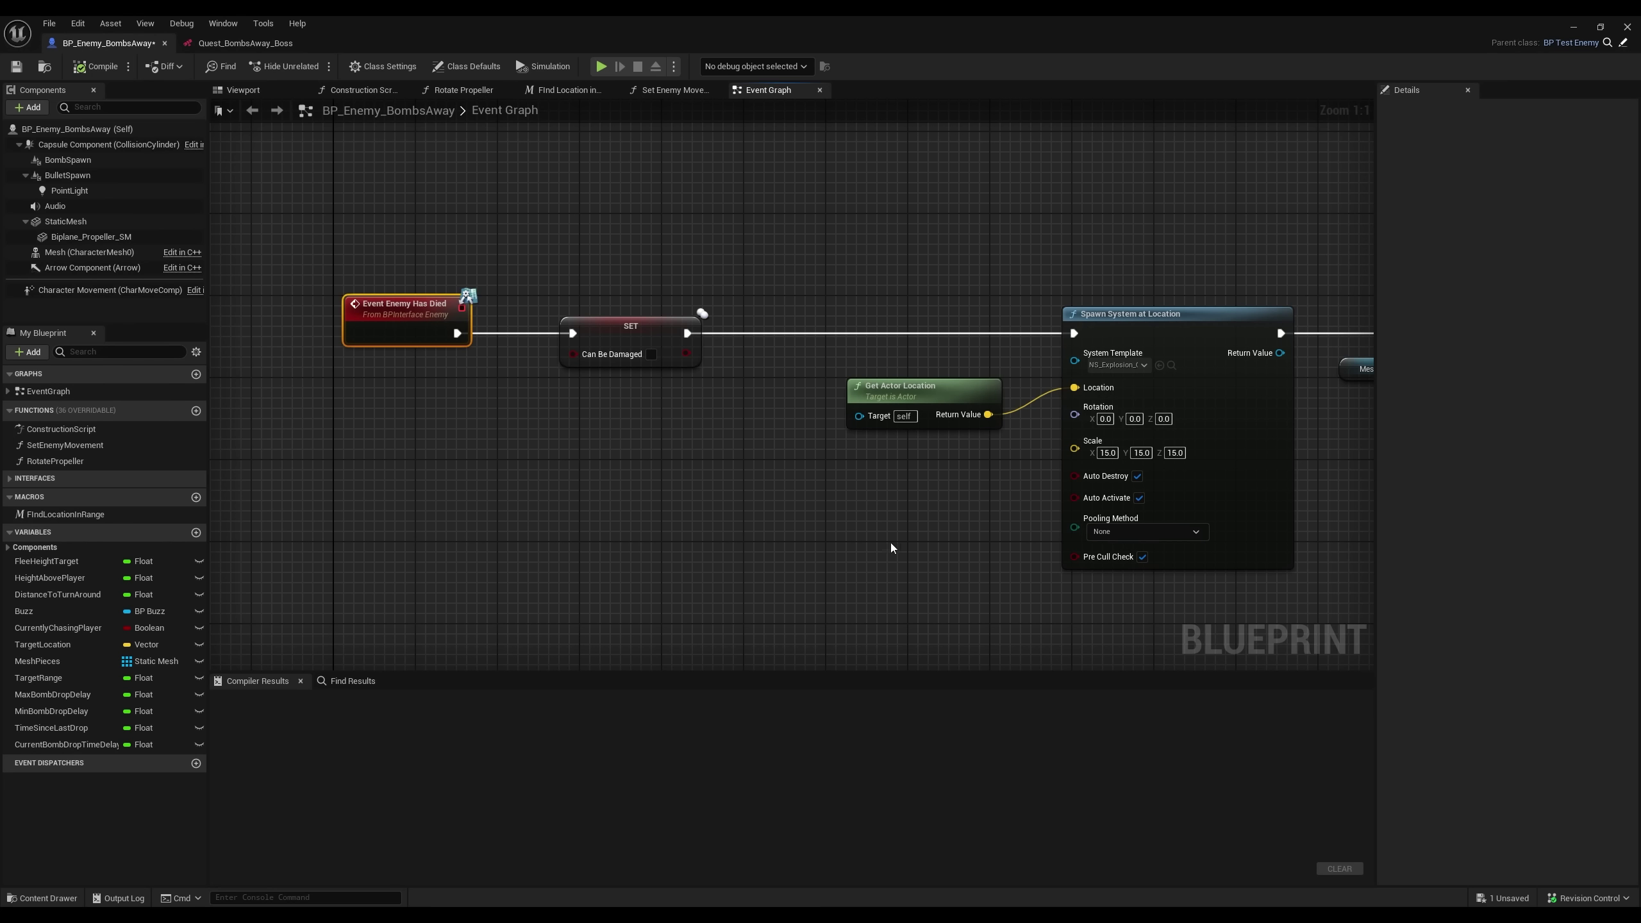
{"action": "right_click_drag", "start_coordinate": [1280, 601], "coordinate": [549, 370]}
{"action": "right_click_drag", "start_coordinate": [1186, 480], "coordinate": [385, 393]}
{"action": "right_click_drag", "start_coordinate": [1132, 496], "coordinate": [866, 484]}
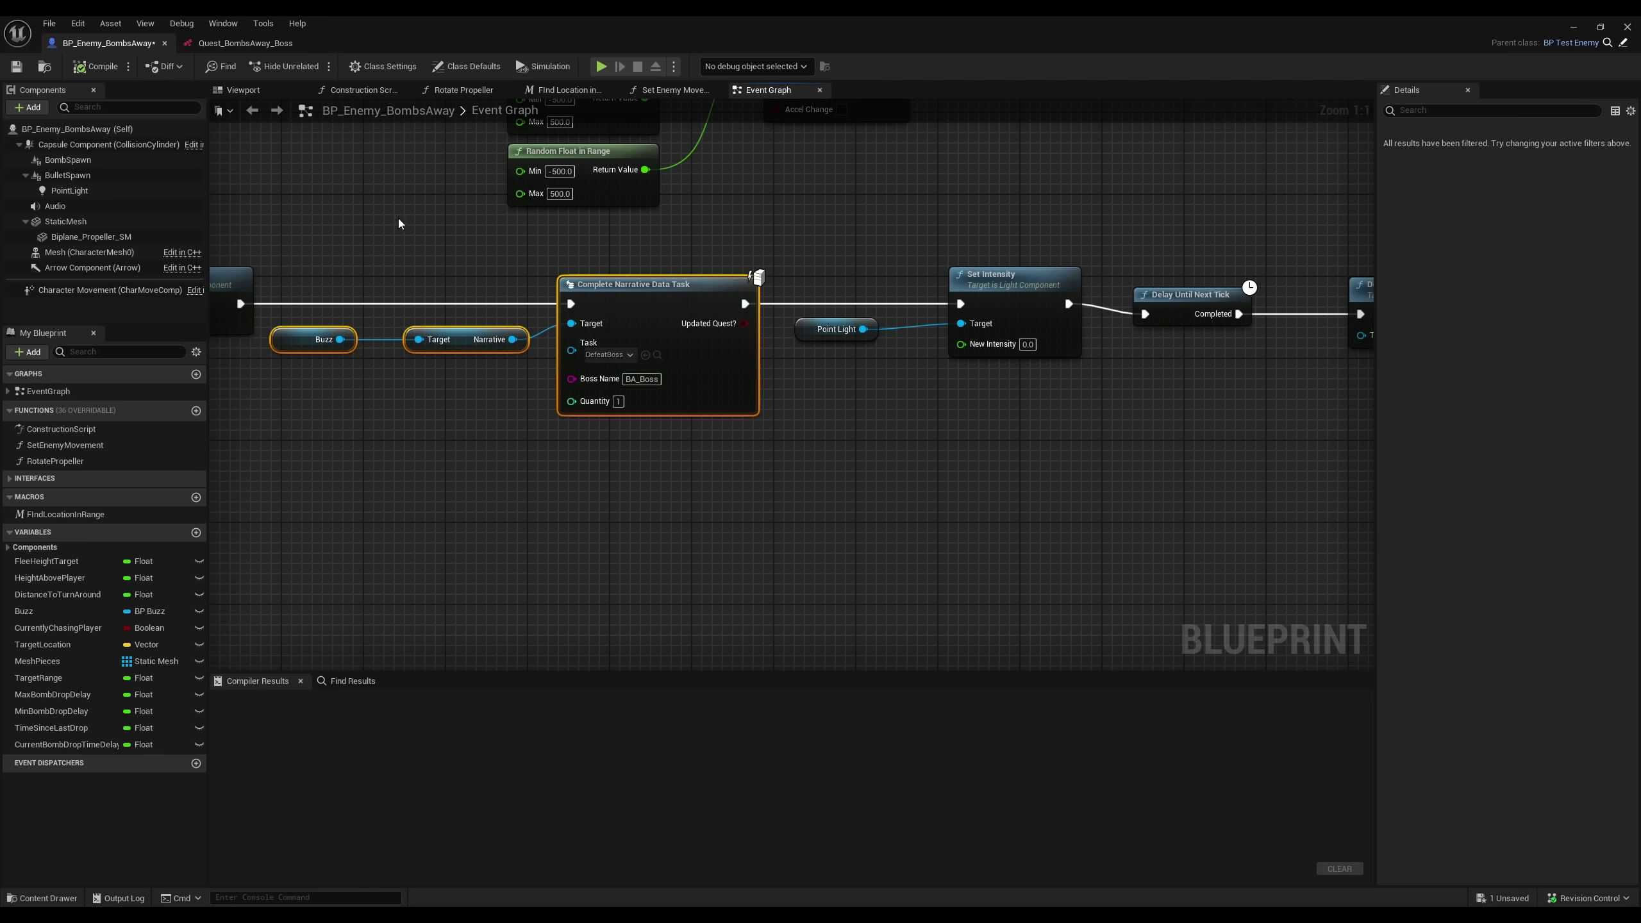
{"action": "right_click_drag", "start_coordinate": [400, 225], "coordinate": [571, 316]}
Step: Return to Quest_BombsAway_Boss, open the event logic of QuestBranch_9 and follow it through to the Activate Token node
{"action": "left_click", "coordinate": [264, 44]}
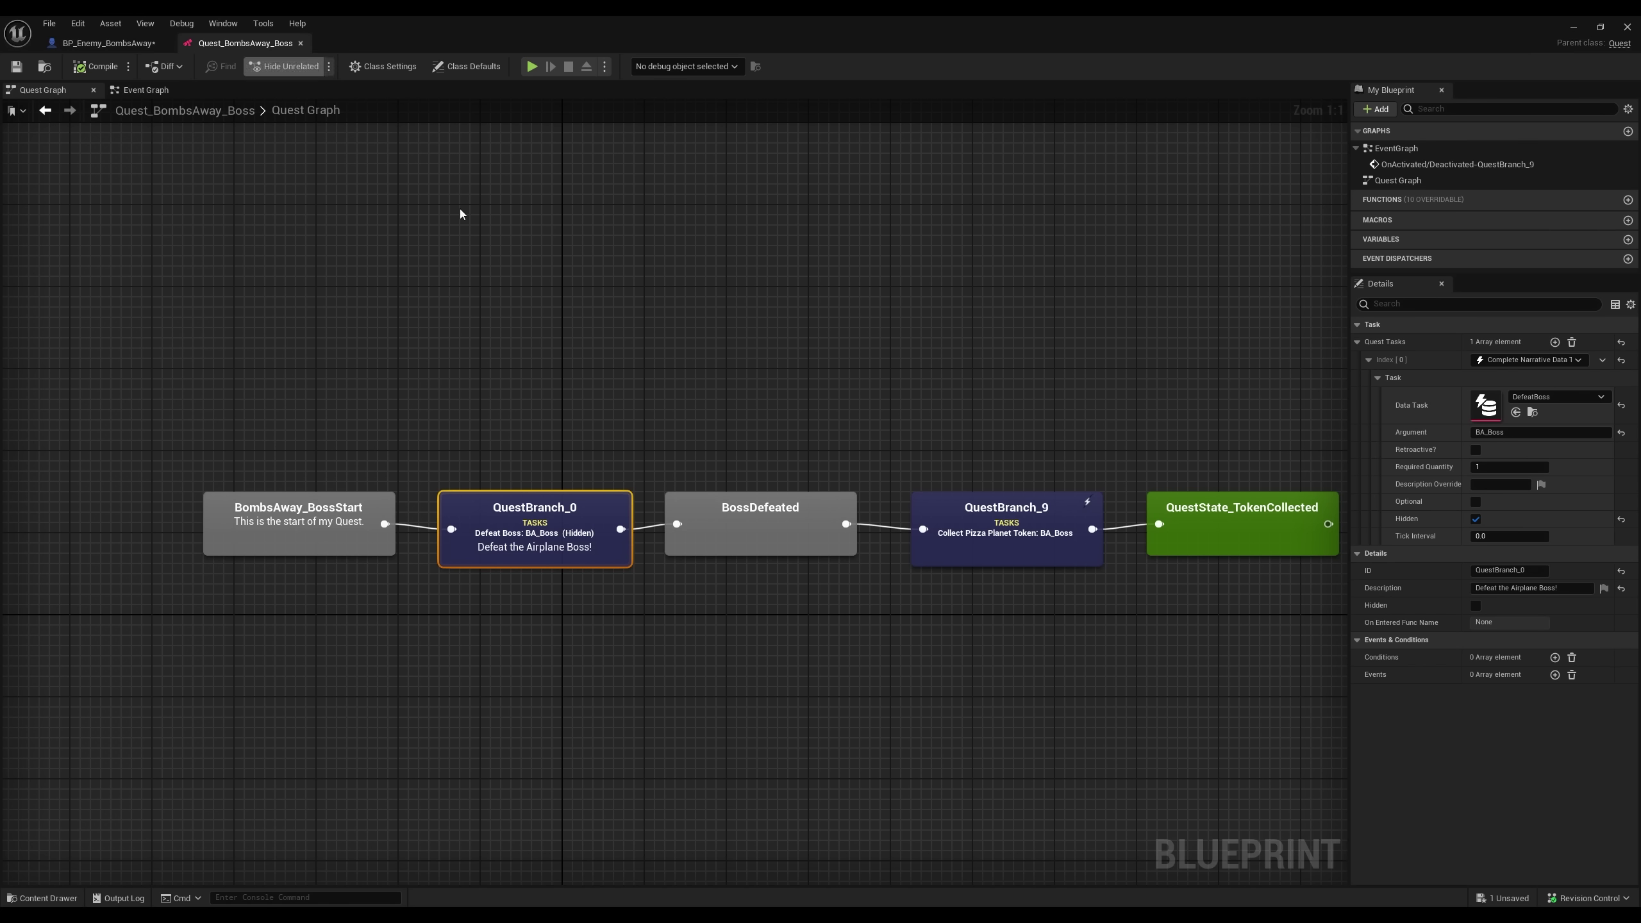
{"action": "left_click", "coordinate": [566, 529]}
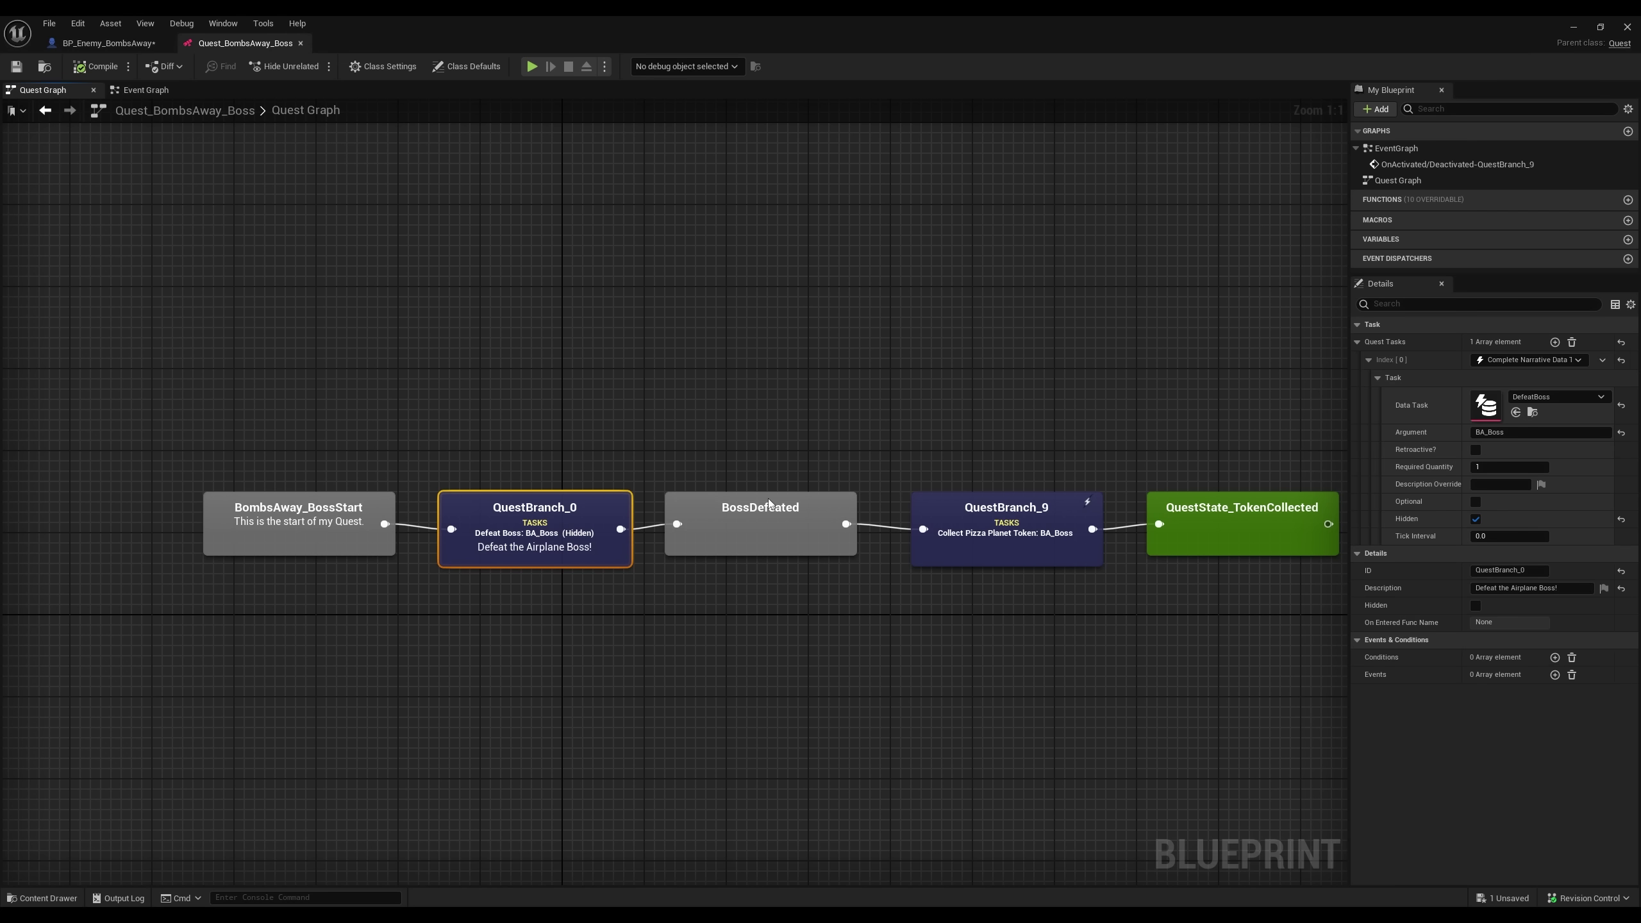
{"action": "left_click", "coordinate": [1037, 532]}
{"action": "key", "text": "Home"}
{"action": "double_click", "coordinate": [908, 494]}
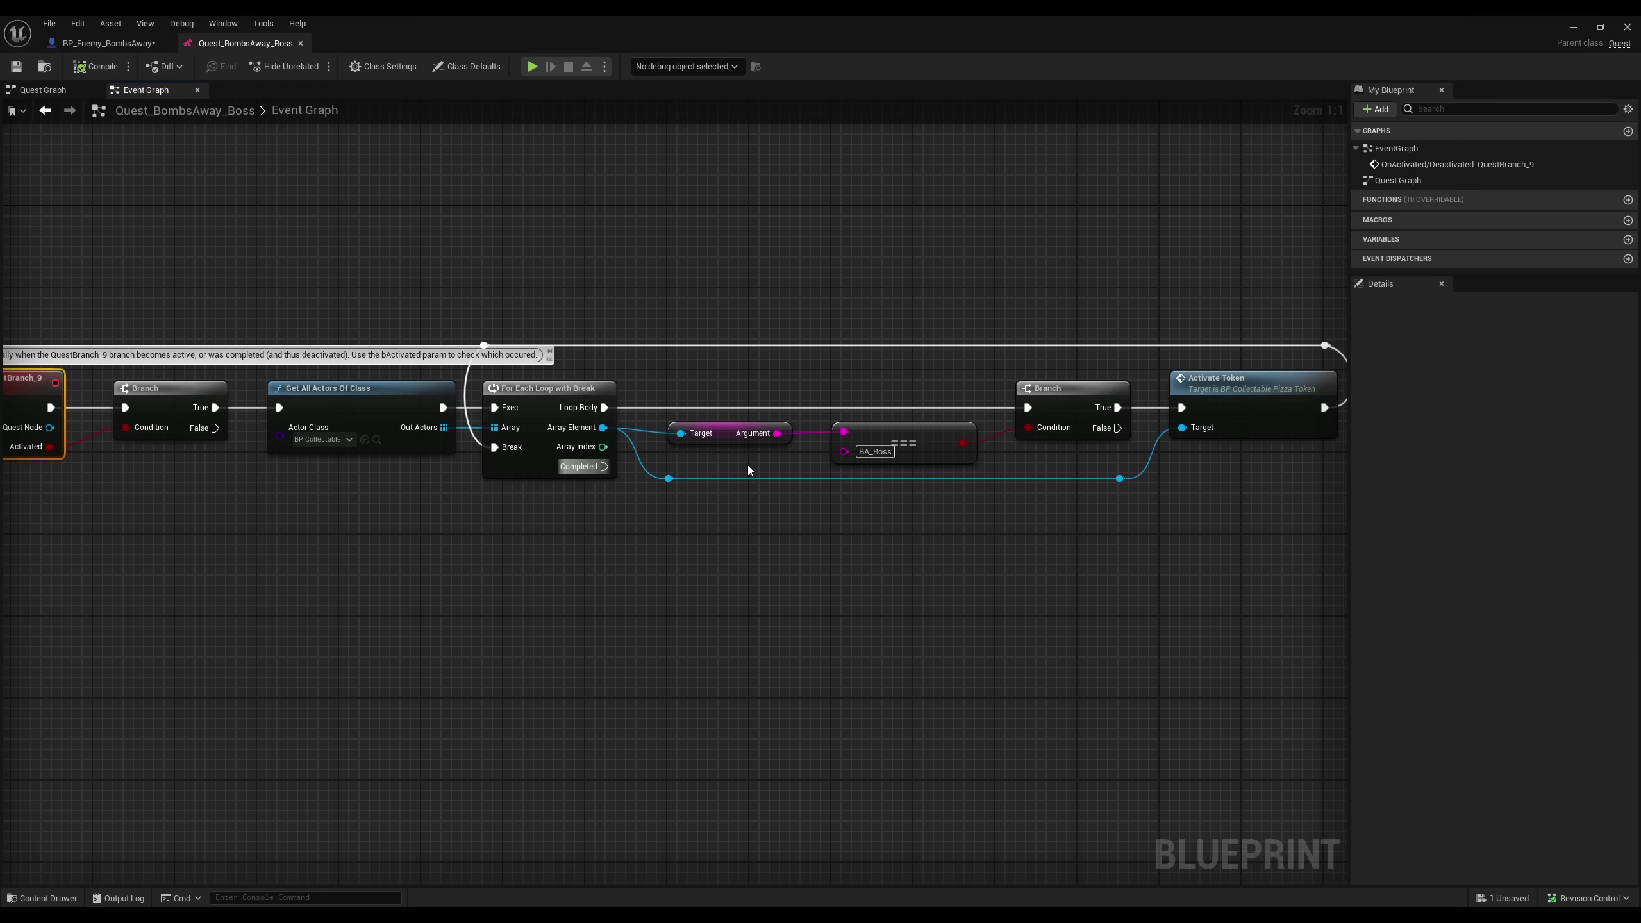
{"action": "right_click_drag", "start_coordinate": [1245, 453], "coordinate": [1024, 435]}
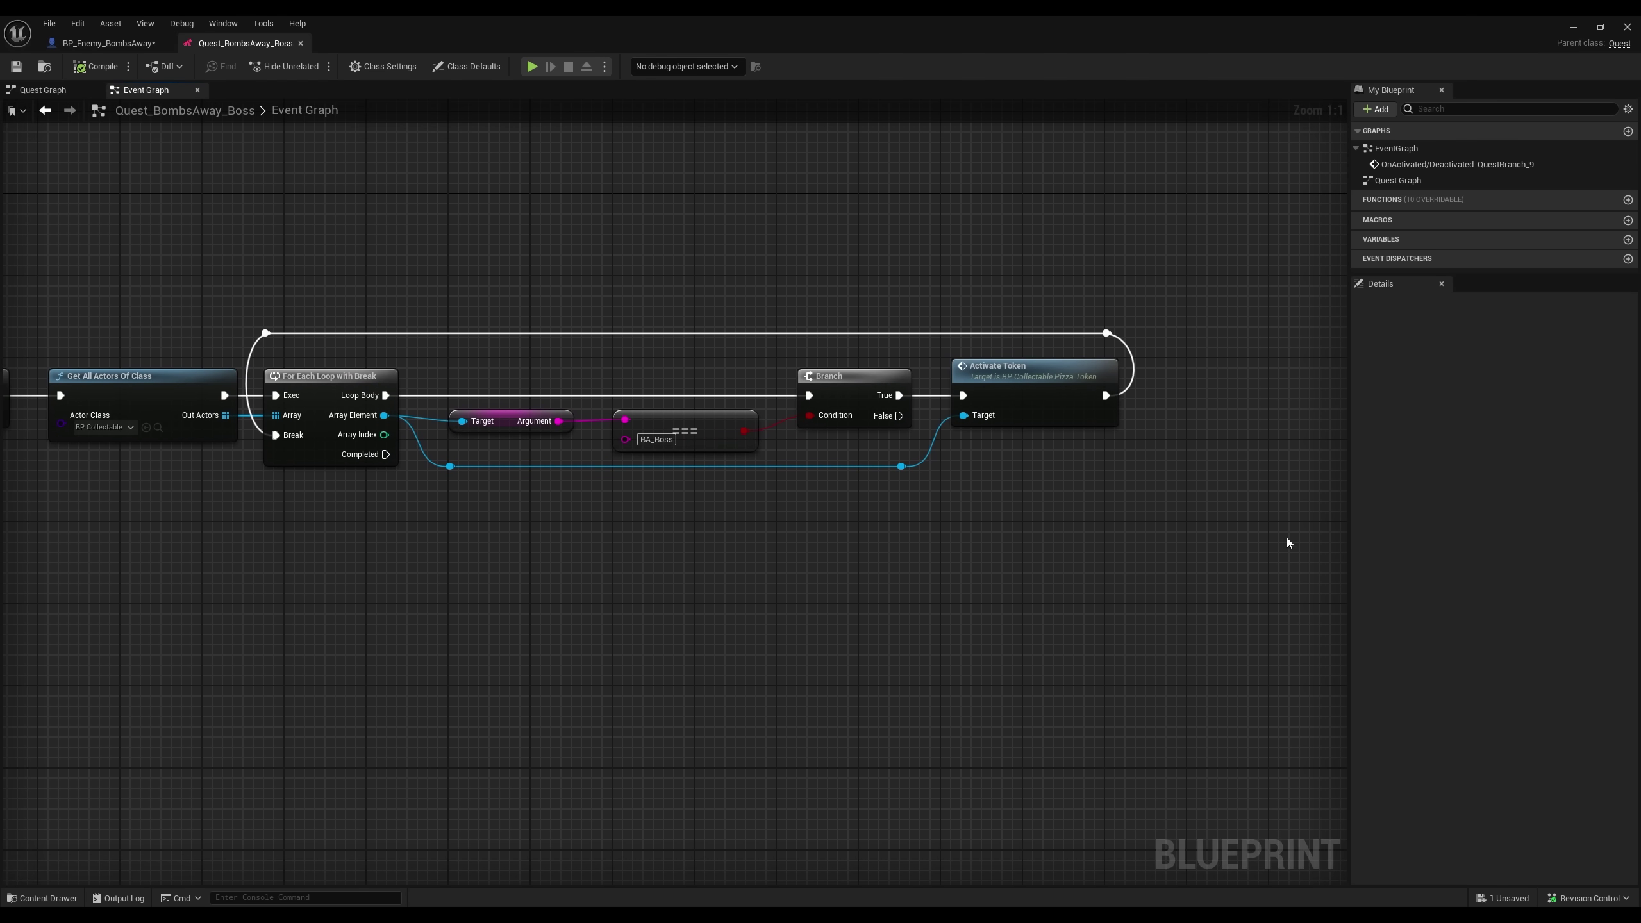
{"action": "right_click_drag", "start_coordinate": [967, 539], "coordinate": [1253, 581]}
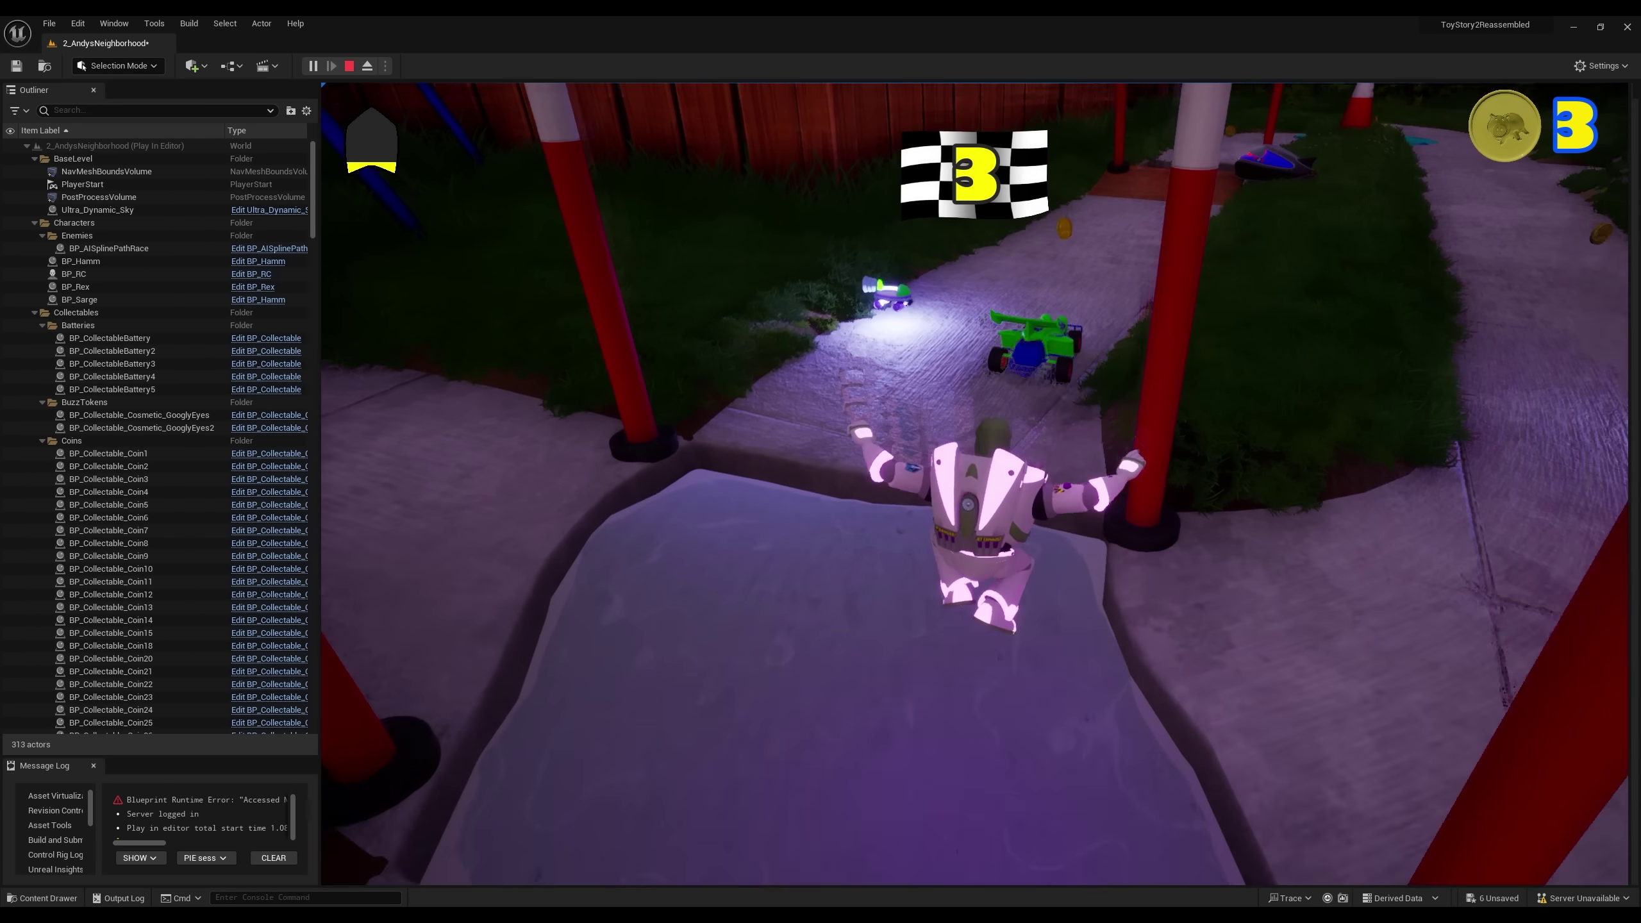
Step: Play the race in the 2_AndysNeighborhood level, running Buzz behind the green car and firing his laser along the path
{"action": "key", "text": "space"}
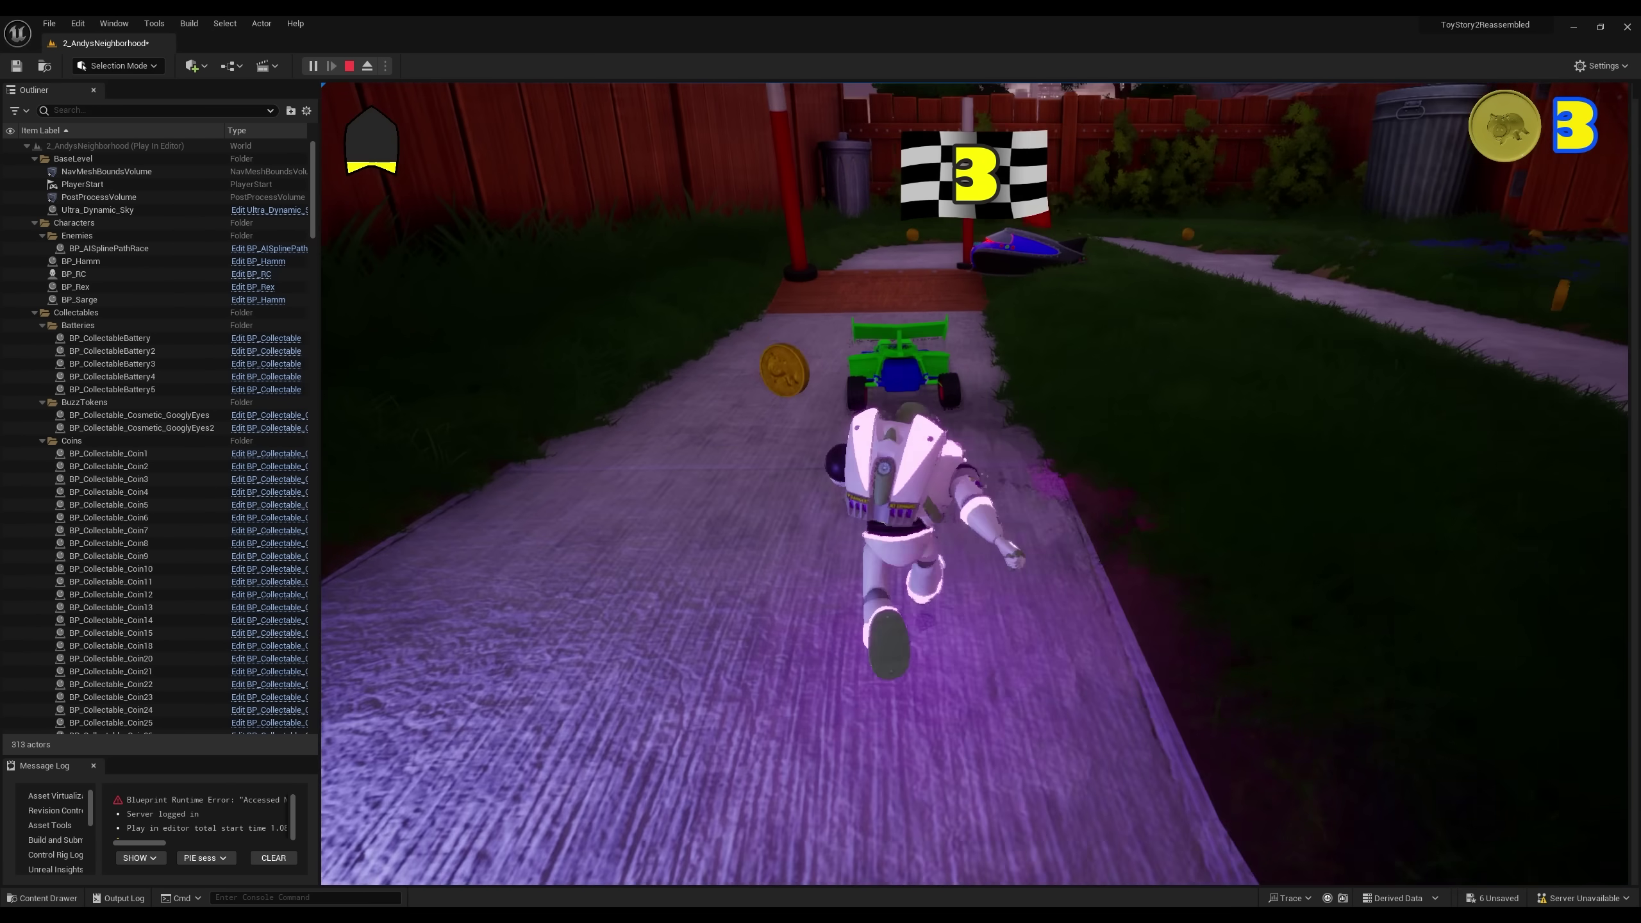
{"action": "key", "text": "w"}
{"action": "right_click", "coordinate": [974, 483]}
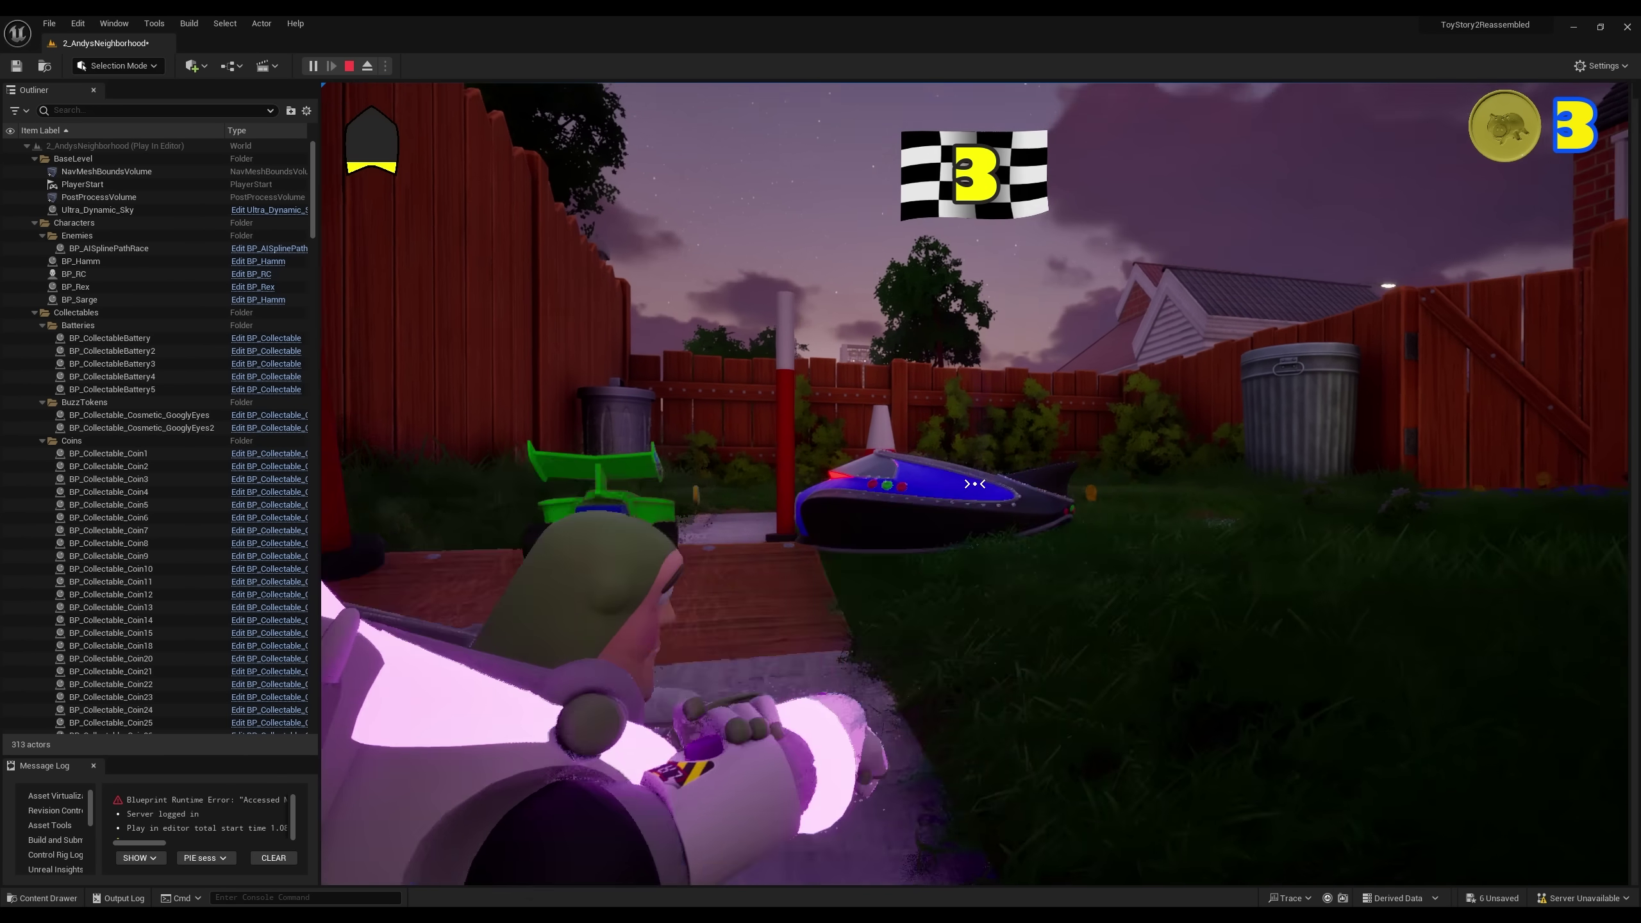
{"action": "left_click", "coordinate": [974, 483]}
{"action": "key", "text": "w"}
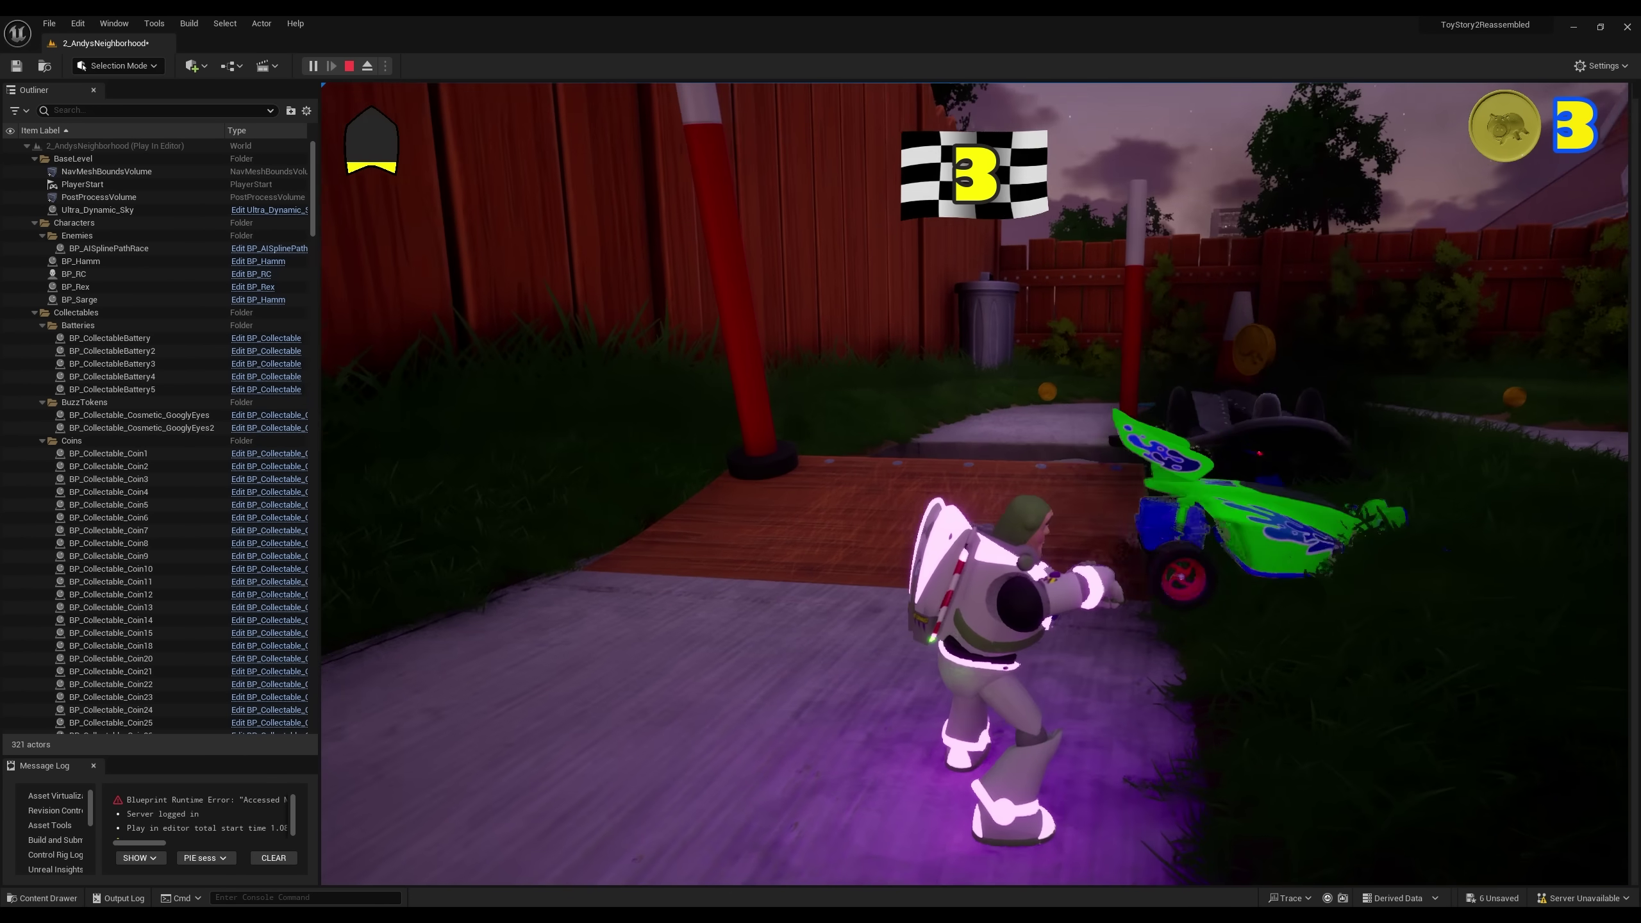
{"action": "key", "text": "a"}
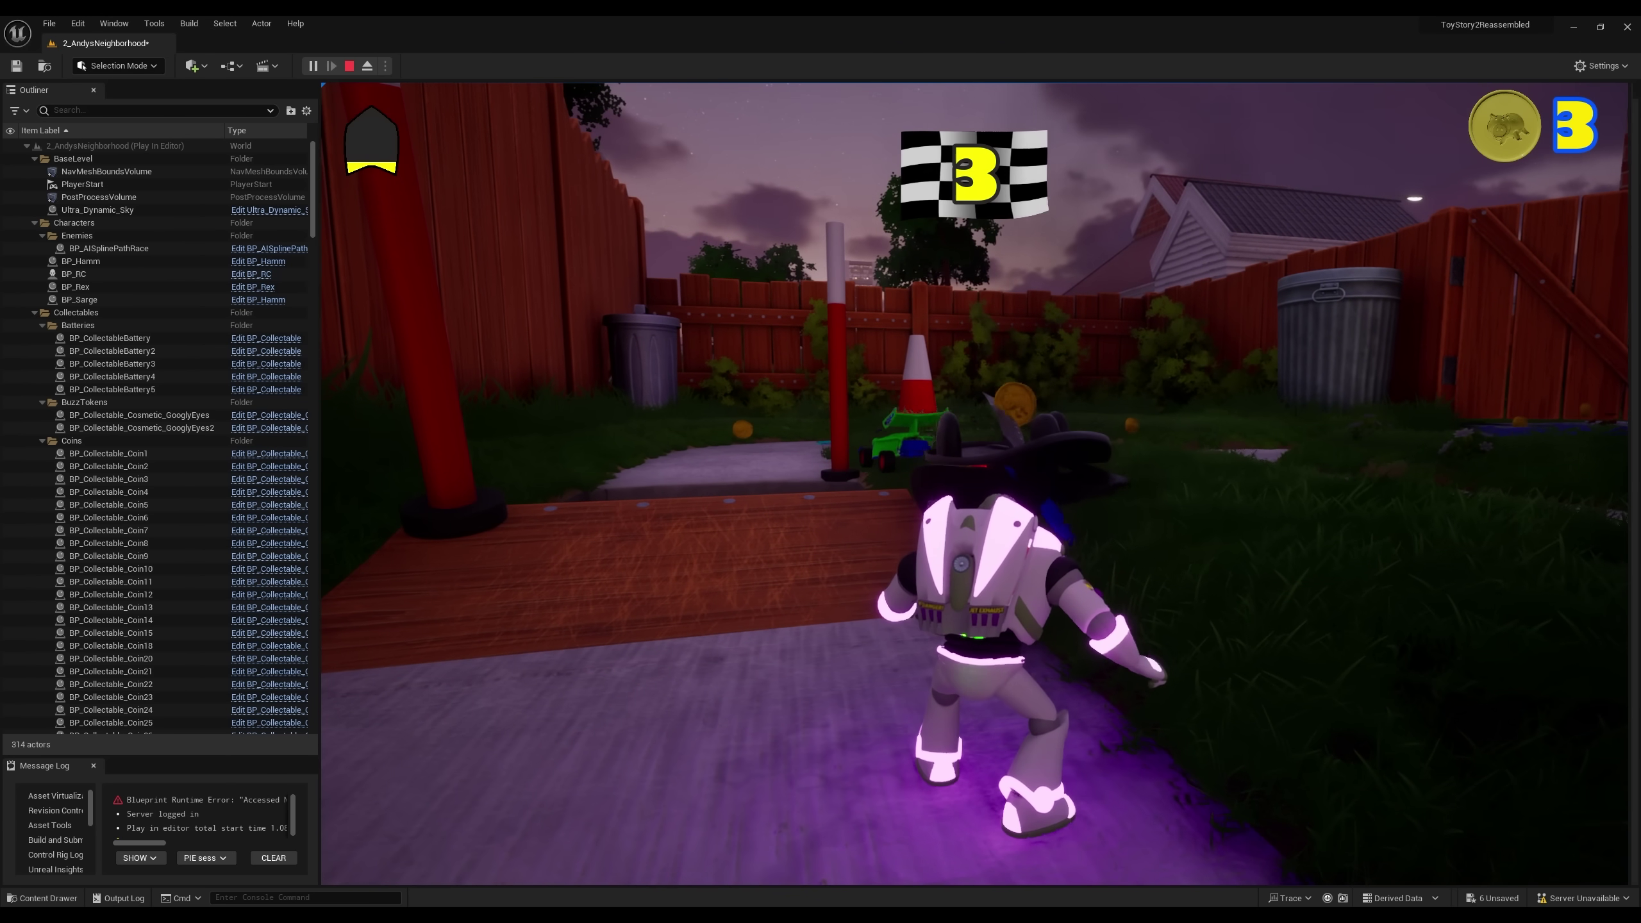
{"action": "key", "text": "w"}
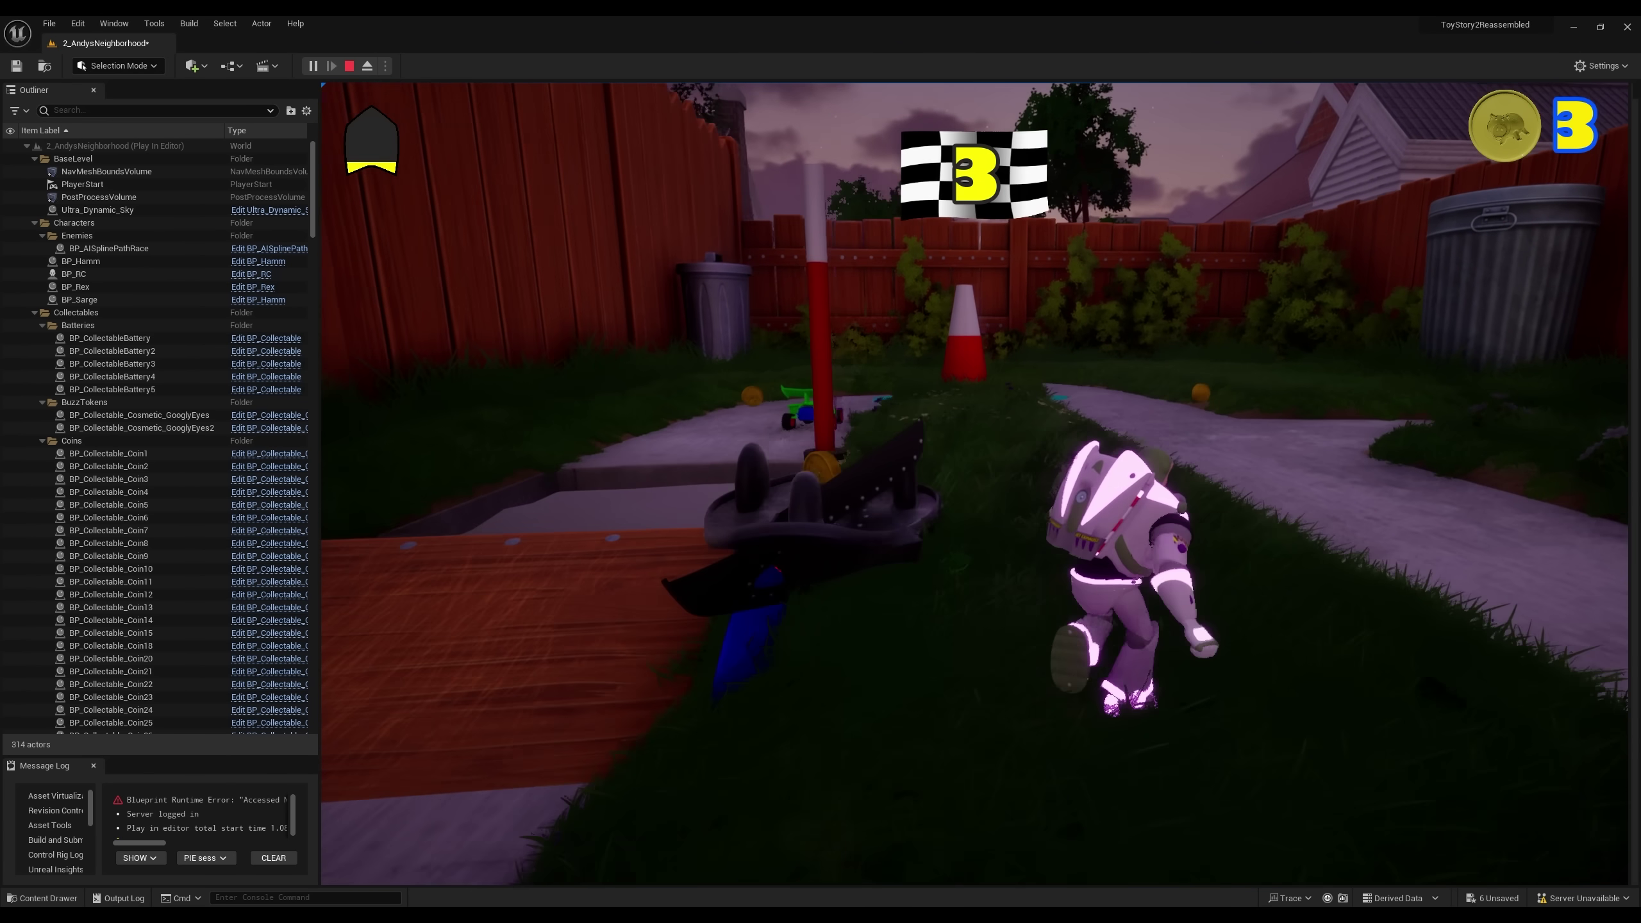
{"action": "key", "text": "w"}
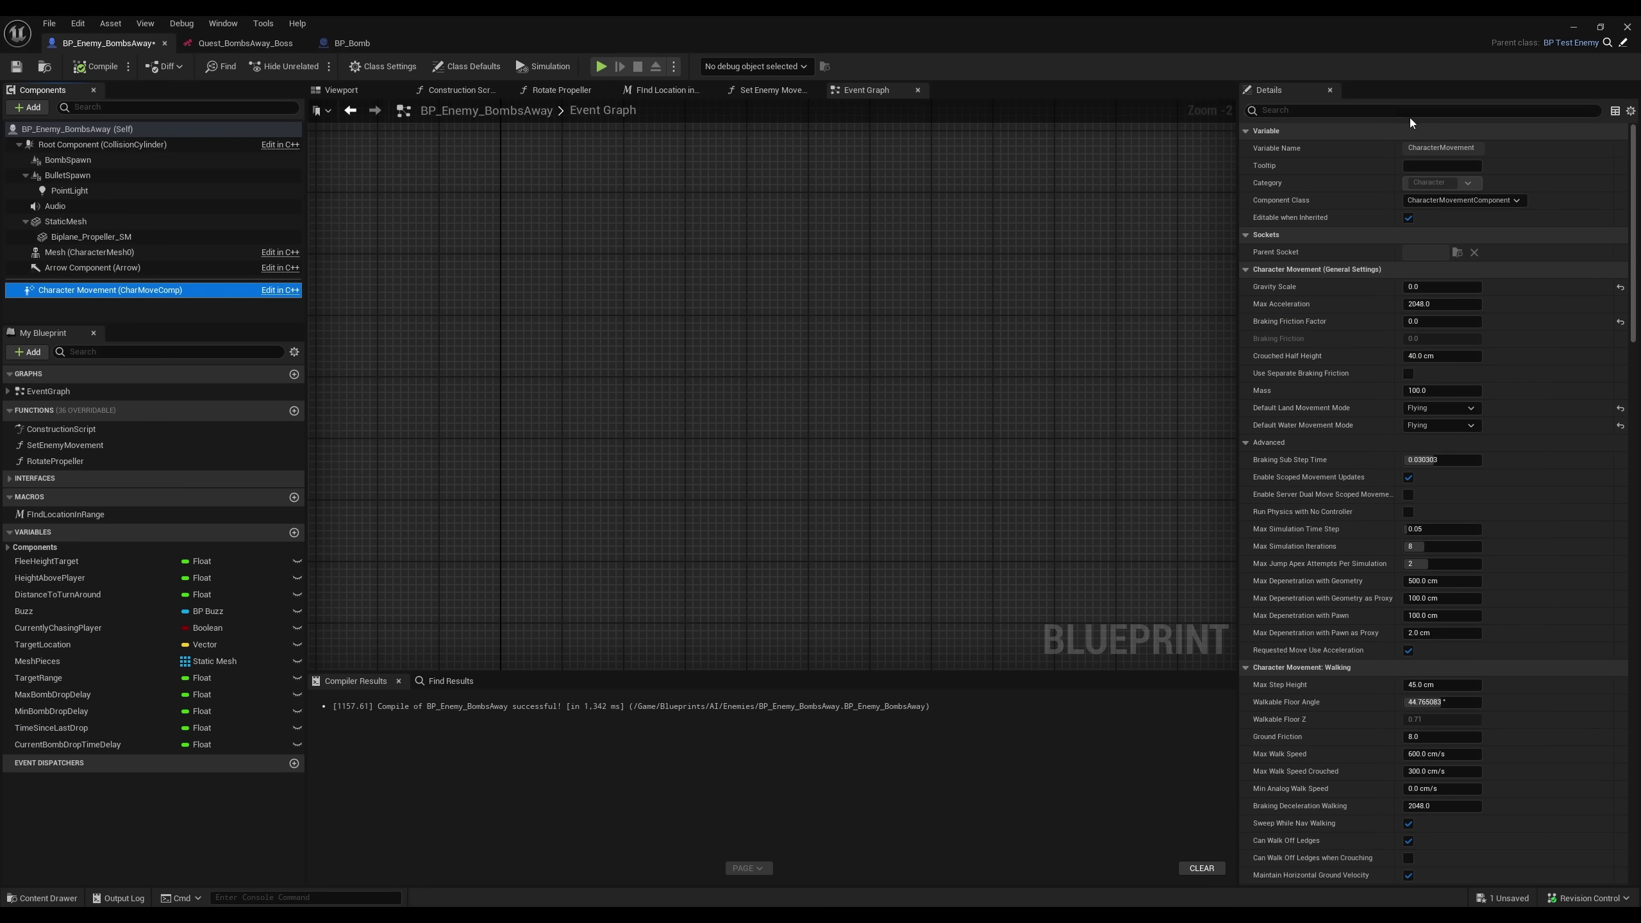
Step: Filter the Character Movement details of BP_Enemy_BombsAway by "speed" and examine the SetFleeLocation and FindPlayerTargetLocation events
{"action": "type", "text": "speed"}
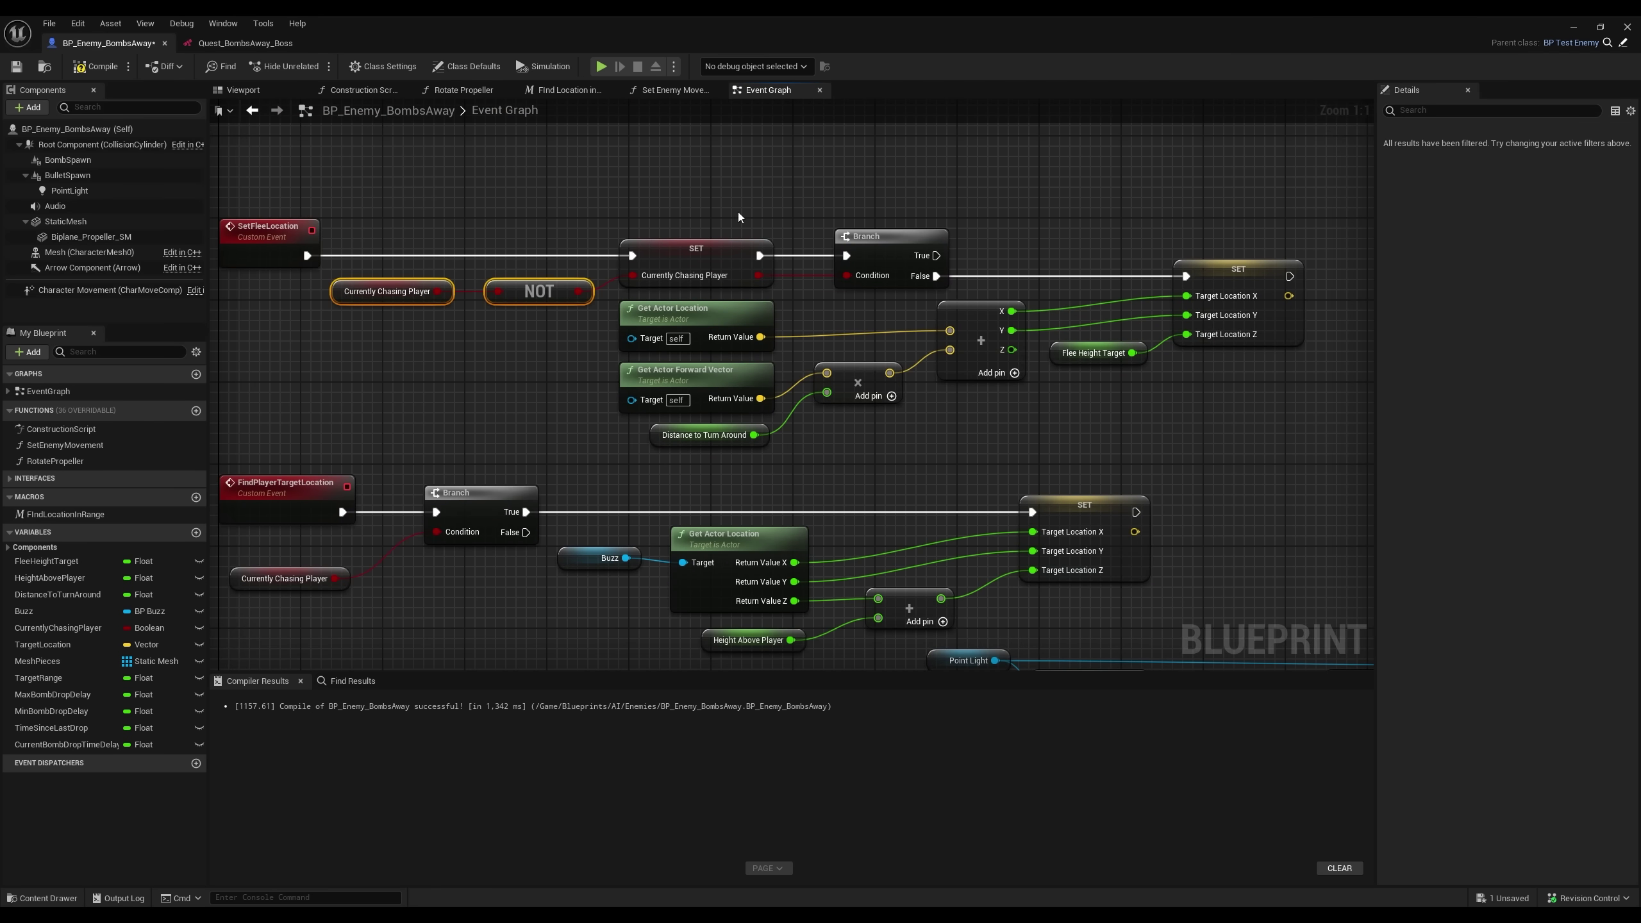
{"action": "right_click_drag", "start_coordinate": [309, 473], "coordinate": [333, 294]}
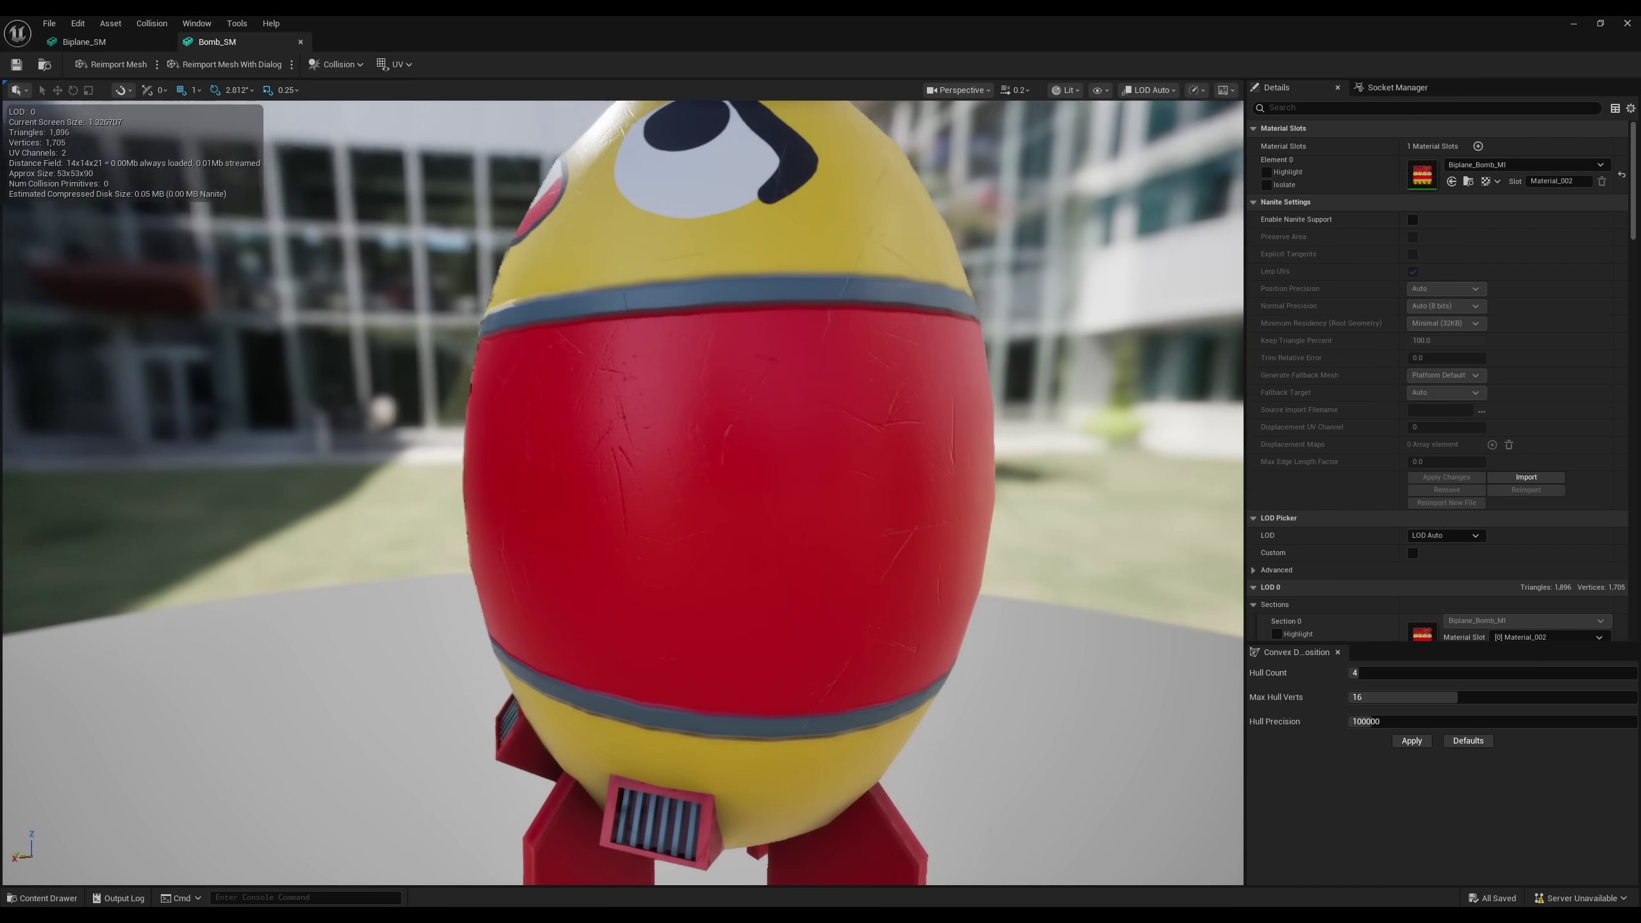
Step: Inspect the Bomb_SM mesh up close and examine the FireProjectile event logic in the BP_Bomb event graph
{"action": "right_click_drag", "start_coordinate": [623, 492], "coordinate": [829, 492]}
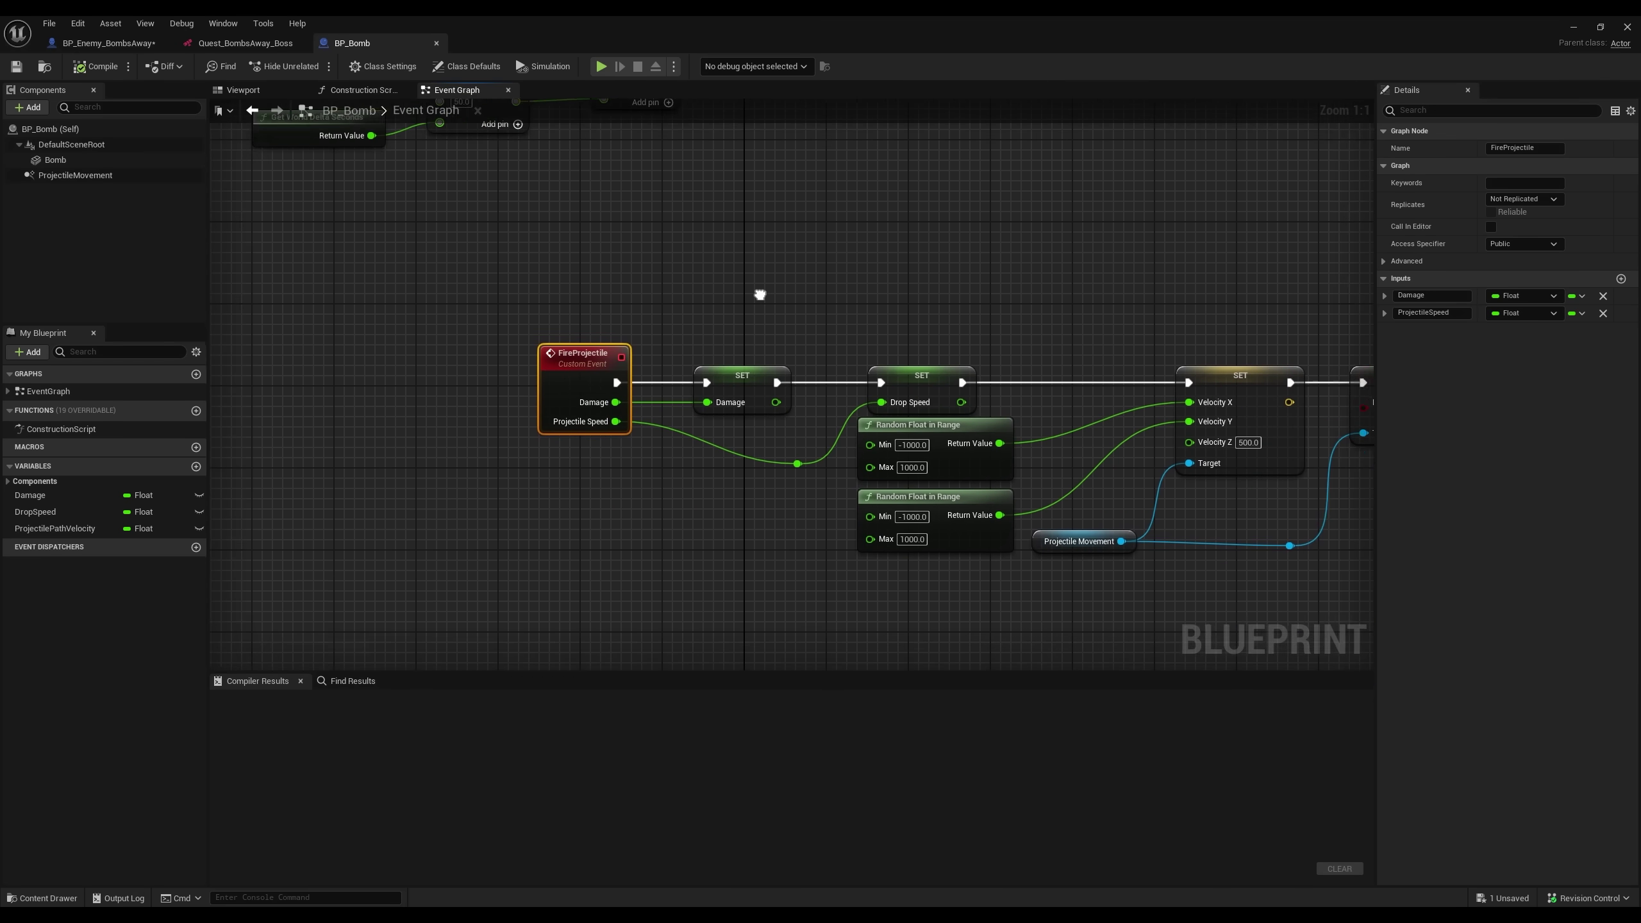
{"action": "right_click_drag", "start_coordinate": [759, 295], "coordinate": [641, 296]}
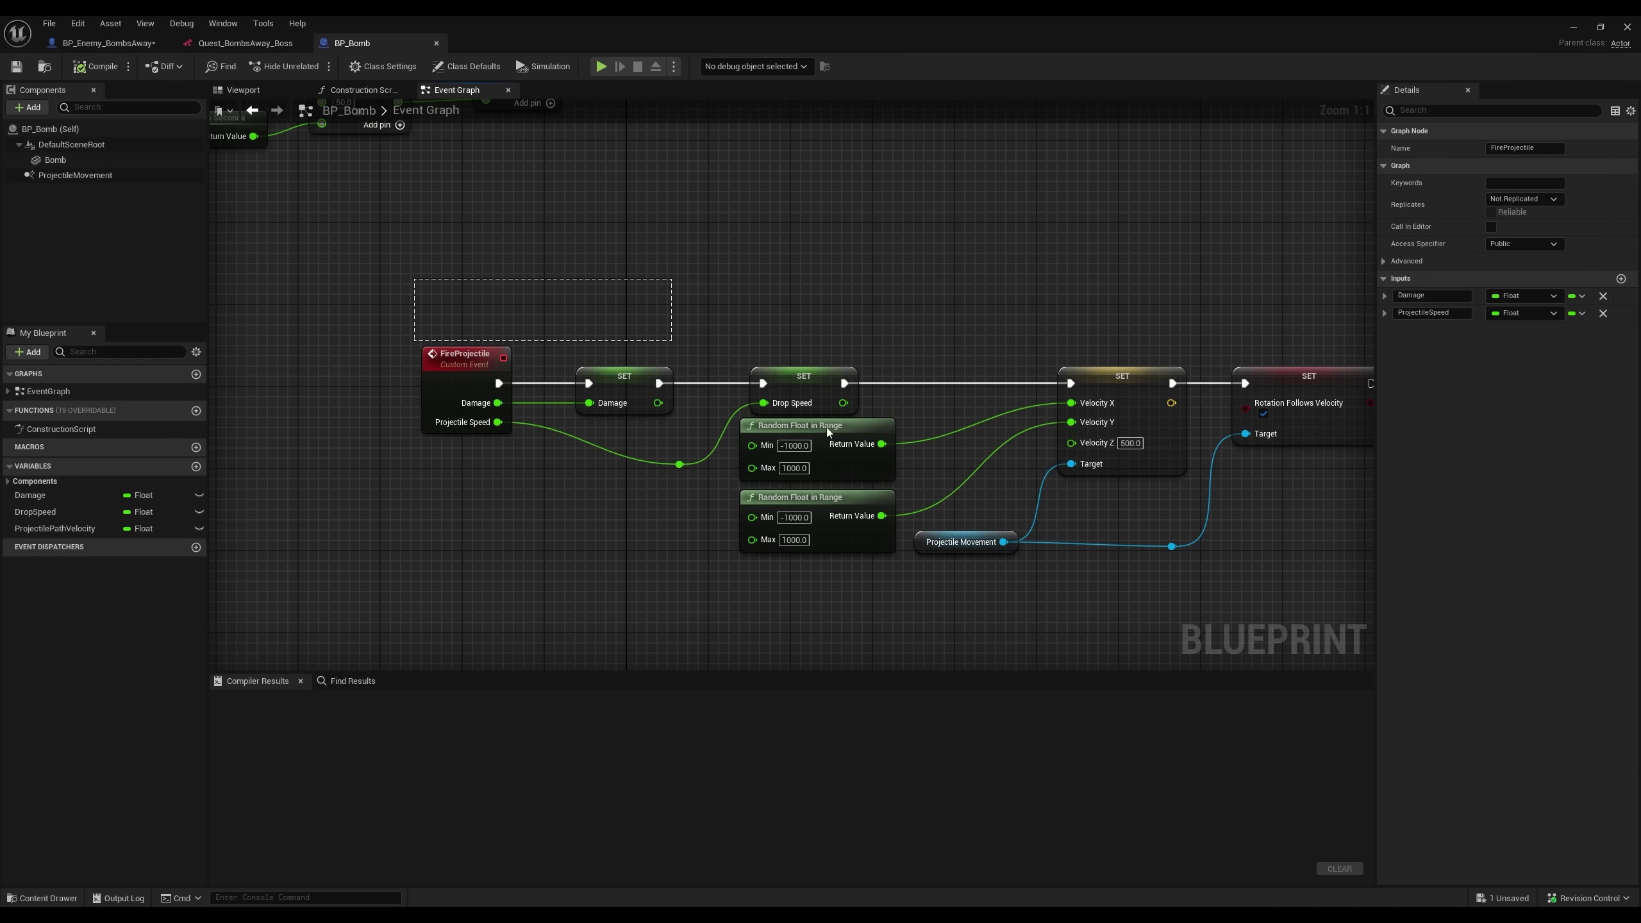
{"action": "right_click_drag", "start_coordinate": [1279, 560], "coordinate": [1344, 627]}
{"action": "scroll", "coordinate": [919, 466], "scroll_direction": "down", "scroll_amount": 2}
{"action": "right_click_drag", "start_coordinate": [792, 357], "coordinate": [858, 667]}
{"action": "scroll", "coordinate": [808, 521], "scroll_direction": "up", "scroll_amount": 2}
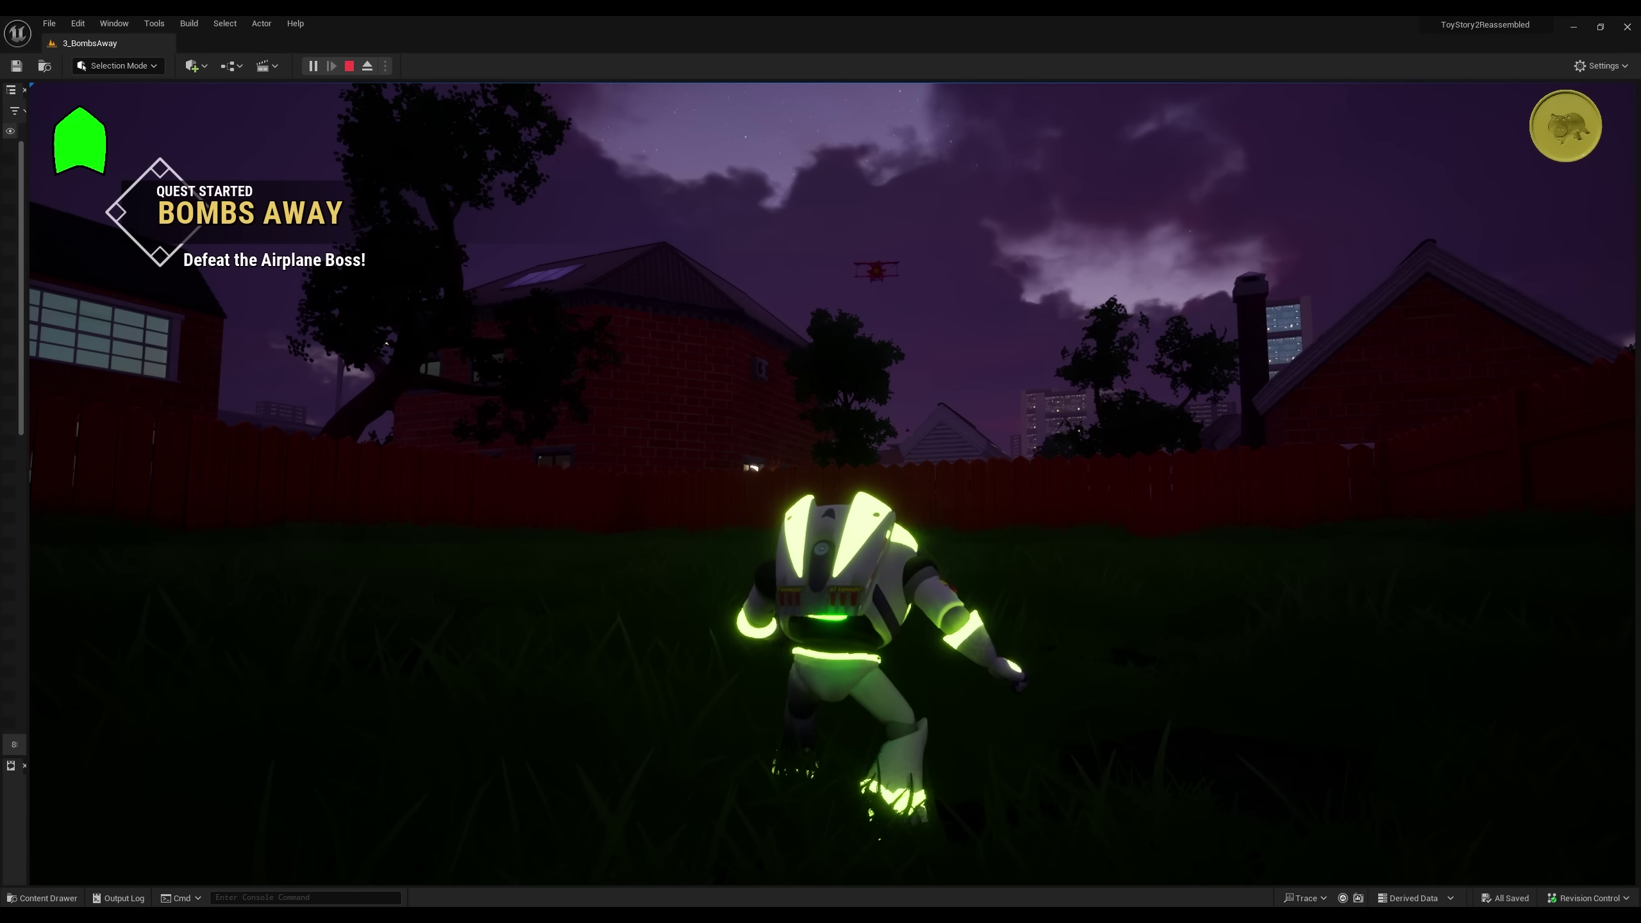
Step: Play the 3_BombsAway level, running Buzz around the yard to dodge the biplane's bombs
{"action": "key", "text": "d"}
{"action": "key", "text": "s"}
{"action": "key", "text": "a"}
{"action": "key", "text": "s"}
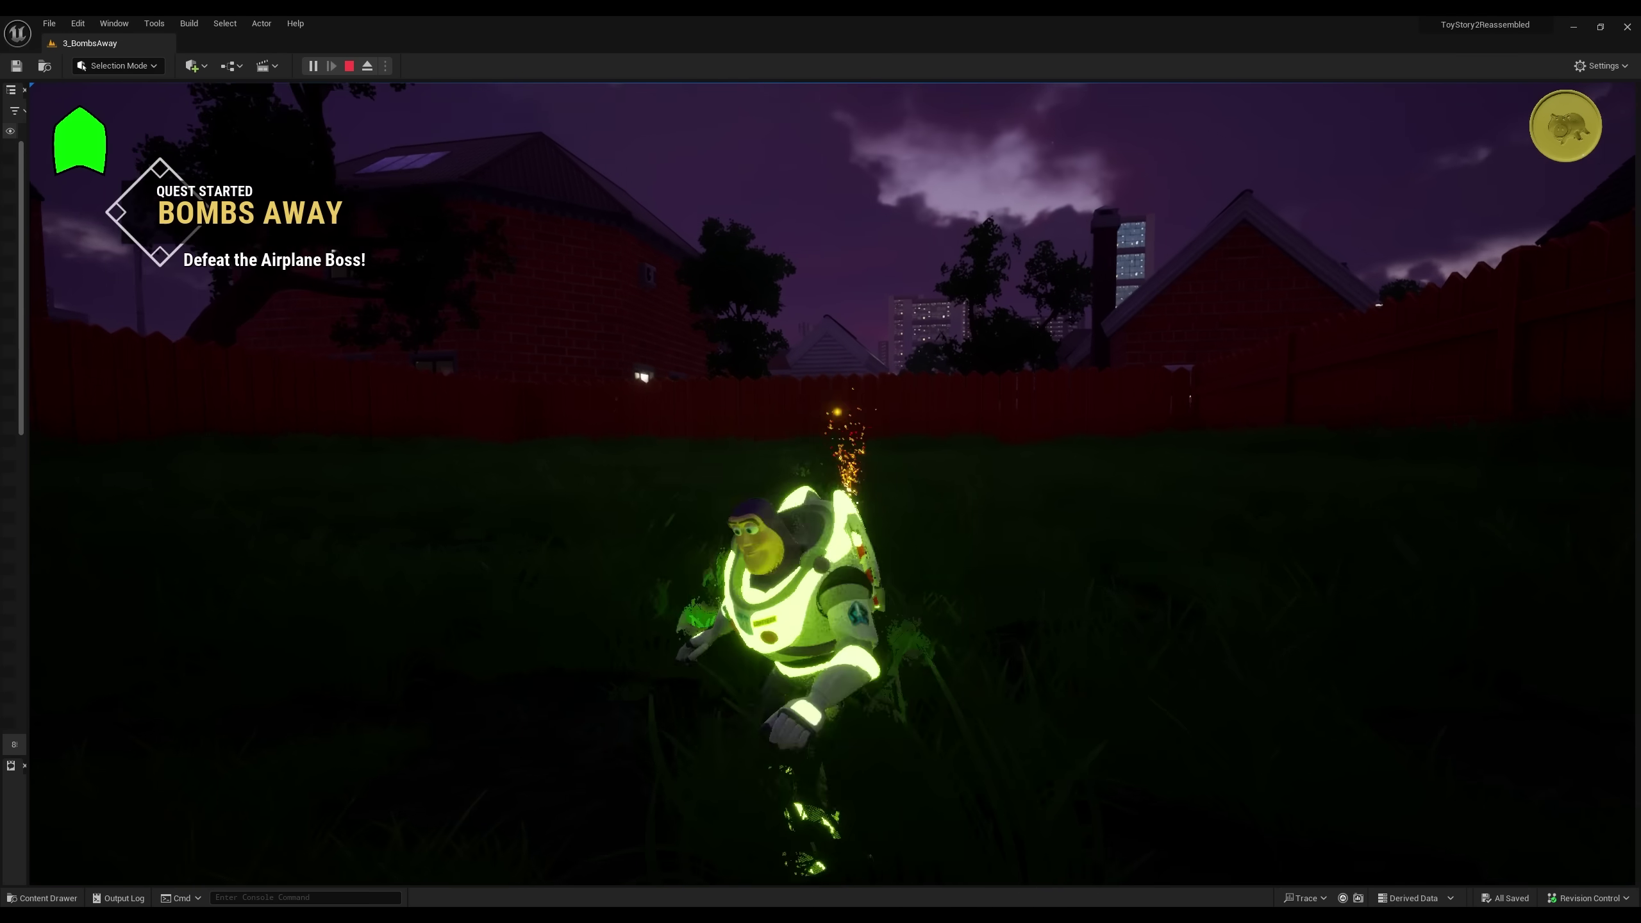
{"action": "key", "text": "a"}
{"action": "key", "text": "a"}
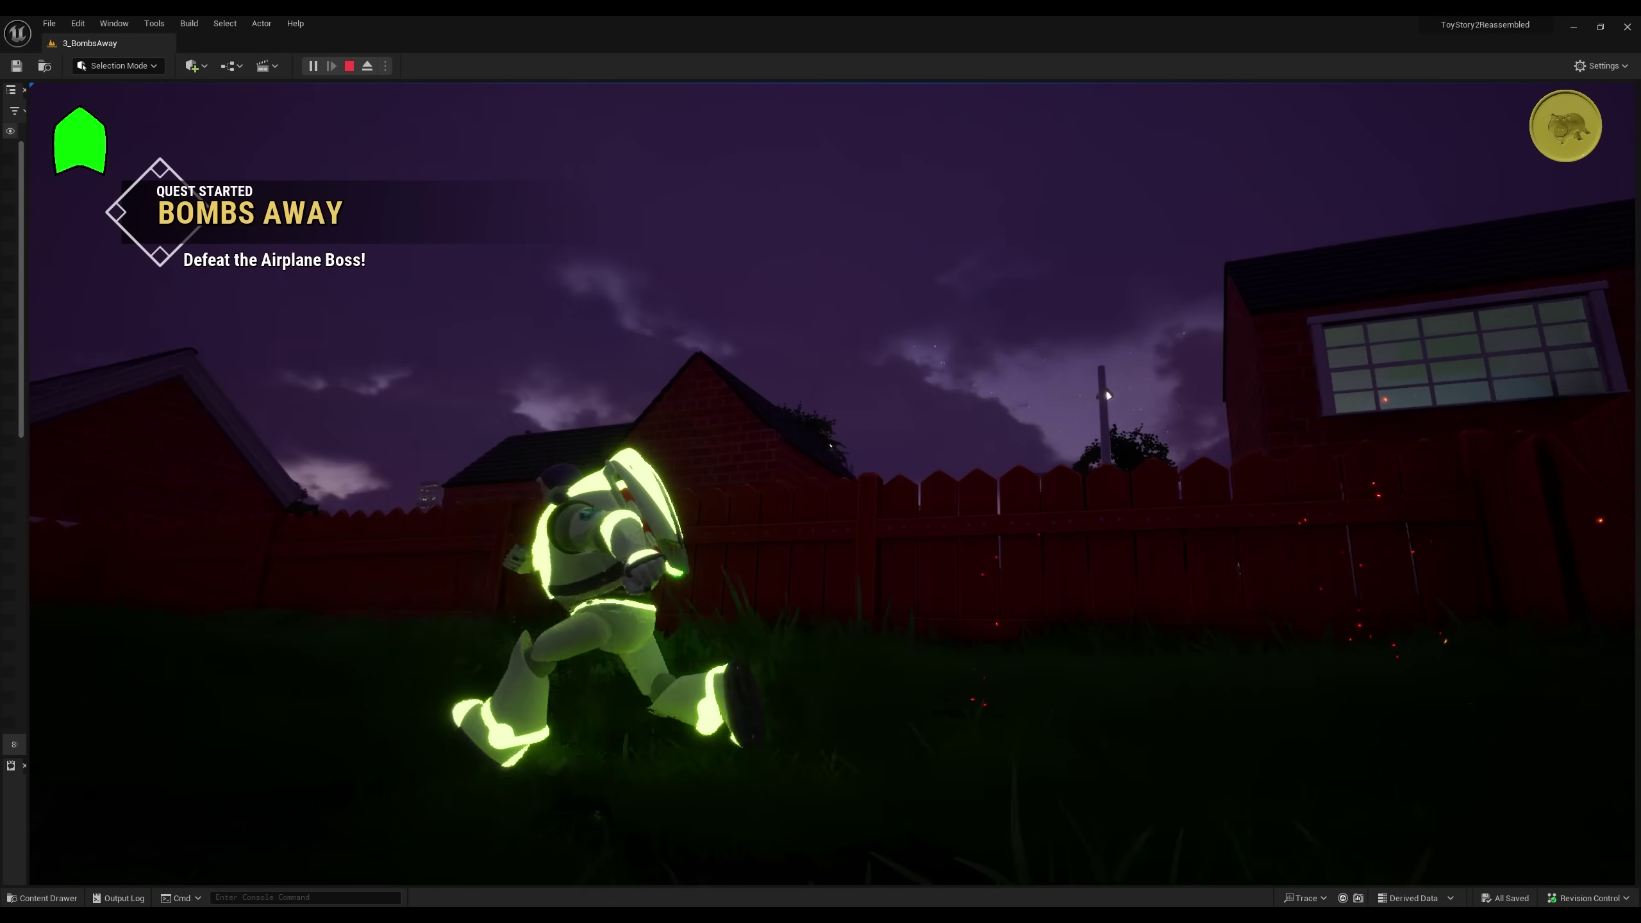
{"action": "key", "text": "s"}
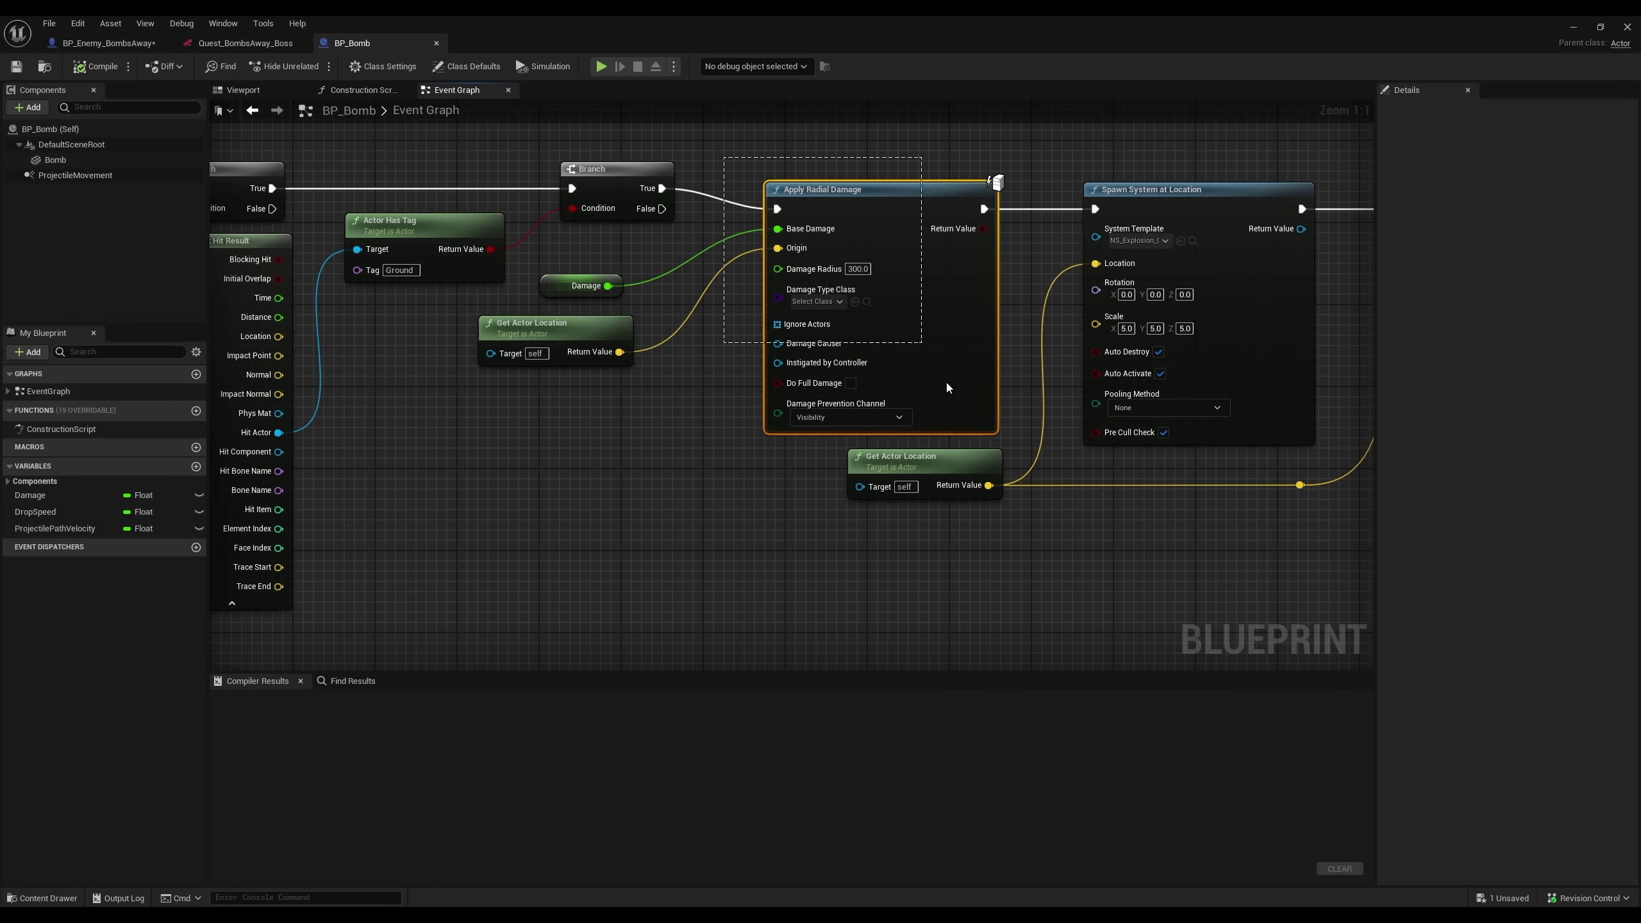
Step: Examine the Apply Radial Damage and Spawn System at Location nodes in BP_Bomb, and play the 3_BombsAway boss fight again
{"action": "right_click_drag", "start_coordinate": [1199, 507], "coordinate": [1016, 500]}
{"action": "left_click", "coordinate": [1012, 235]}
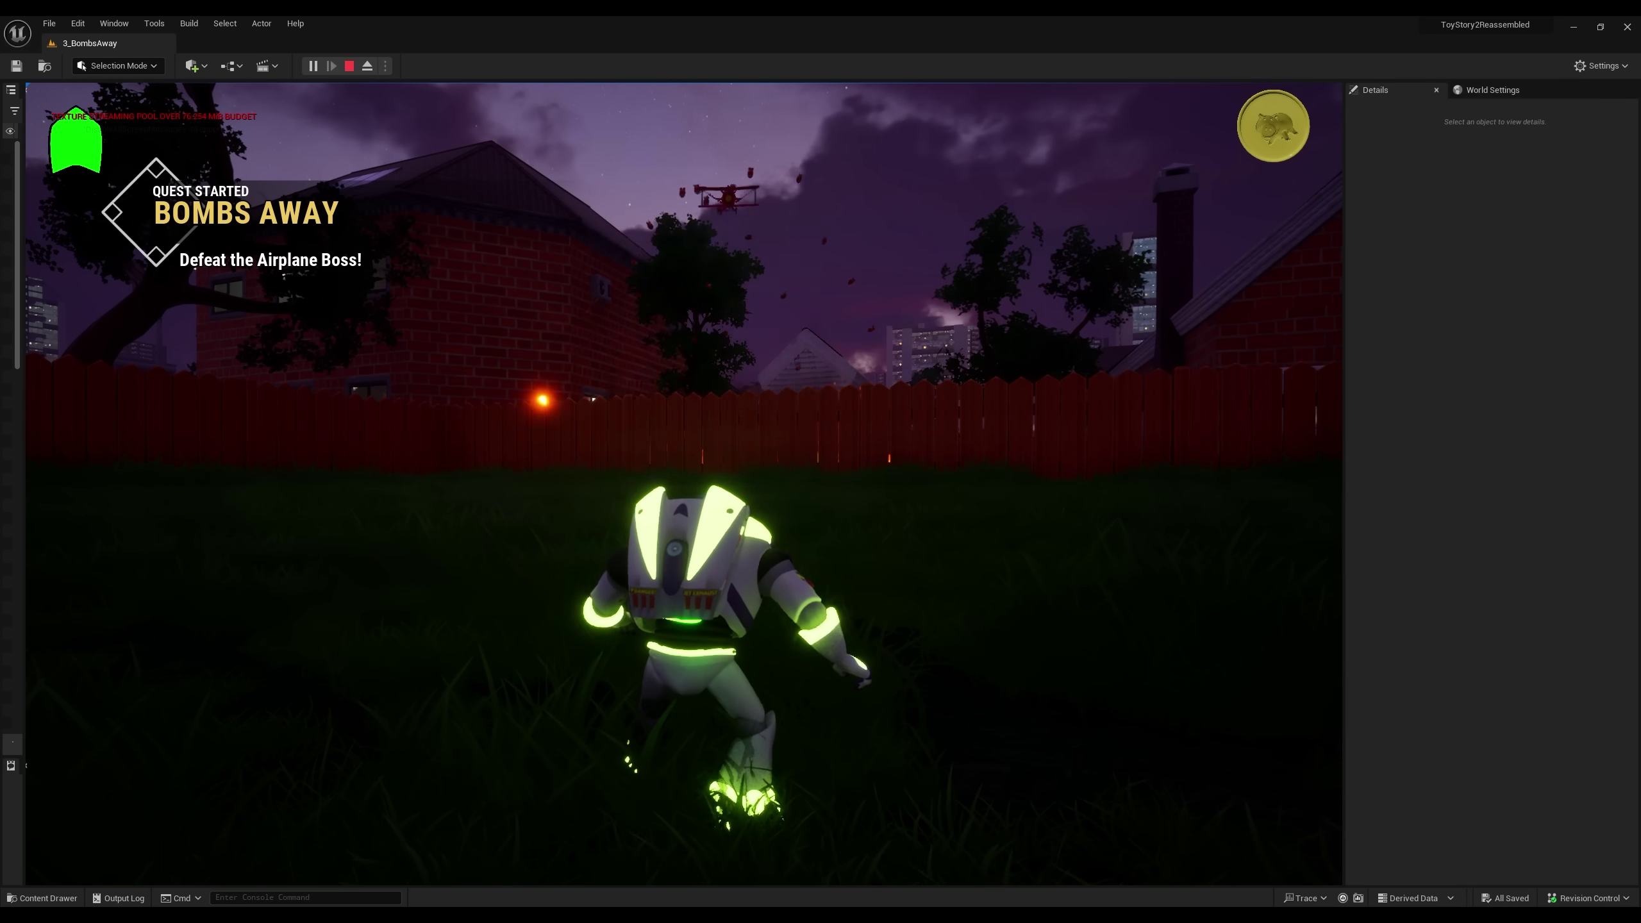
{"action": "key", "text": "s"}
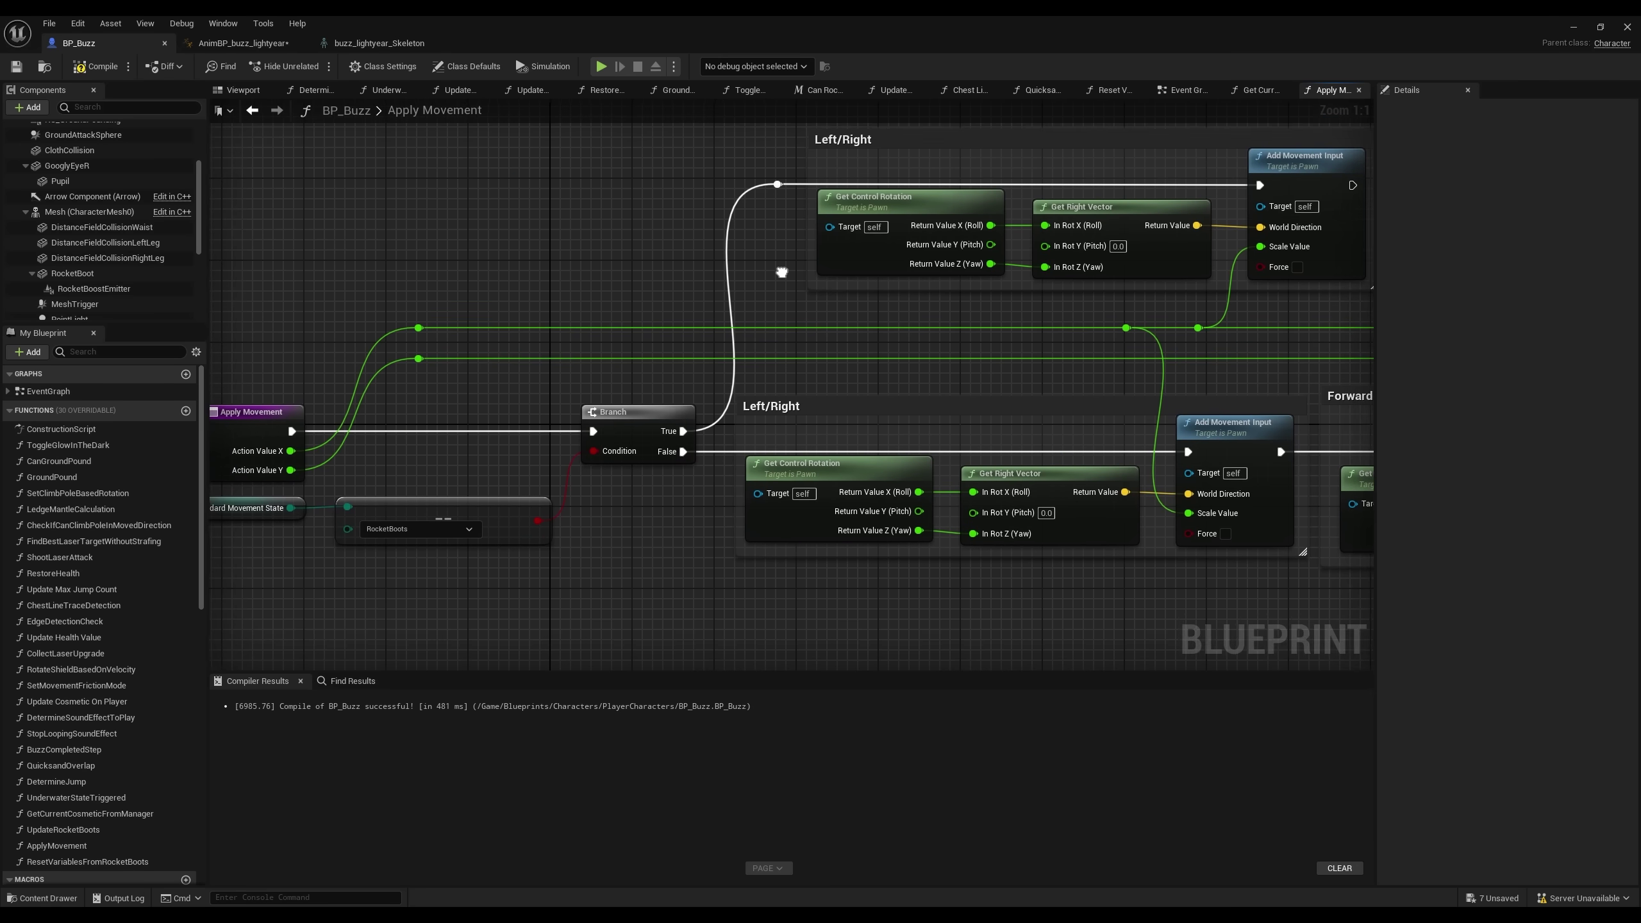
Step: Examine the Apply Movement function of BP_Buzz, including its RocketBoots branch and the Left/Right movement input nodes
{"action": "right_click_drag", "start_coordinate": [788, 267], "coordinate": [829, 287]}
{"action": "scroll", "coordinate": [969, 309], "scroll_direction": "down", "scroll_amount": 2}
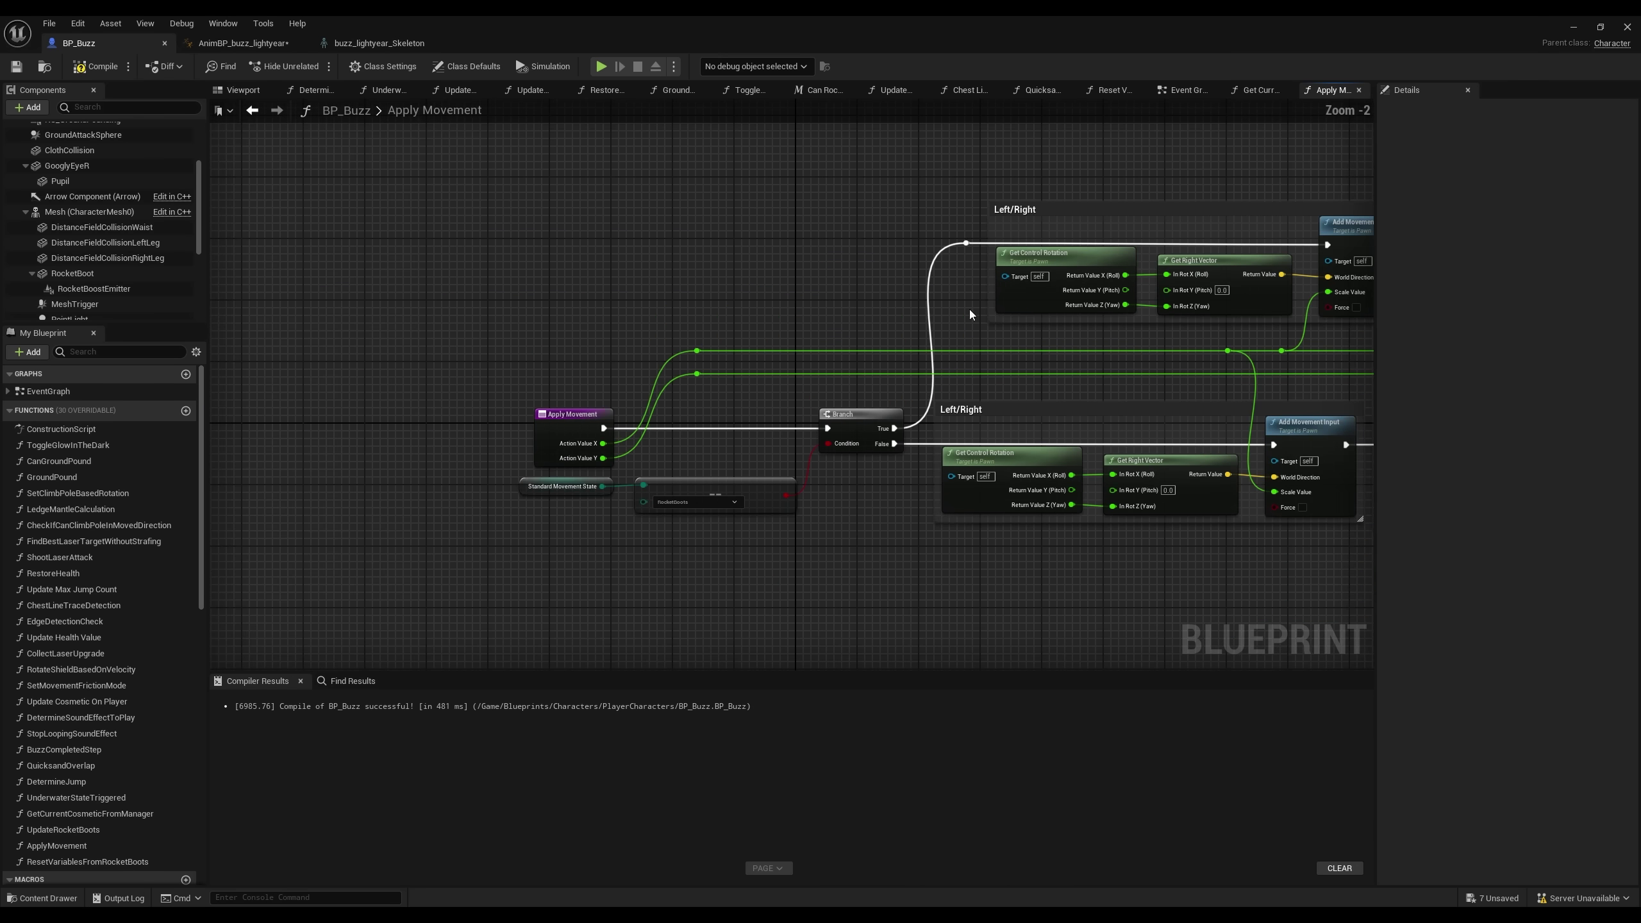
{"action": "right_click_drag", "start_coordinate": [1129, 353], "coordinate": [887, 310]}
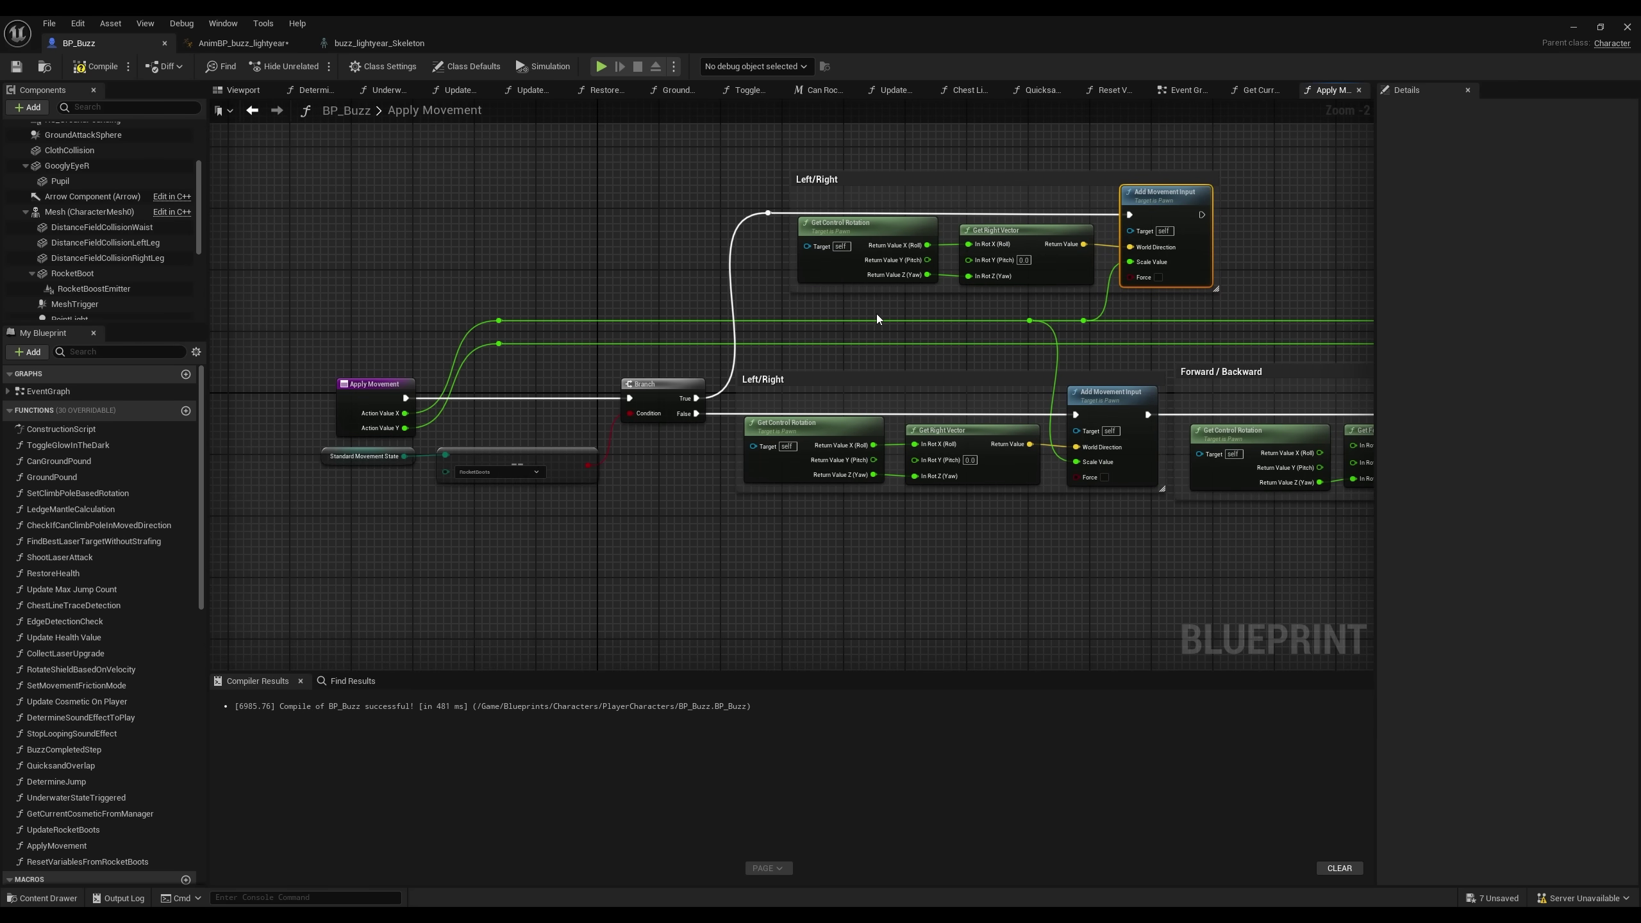